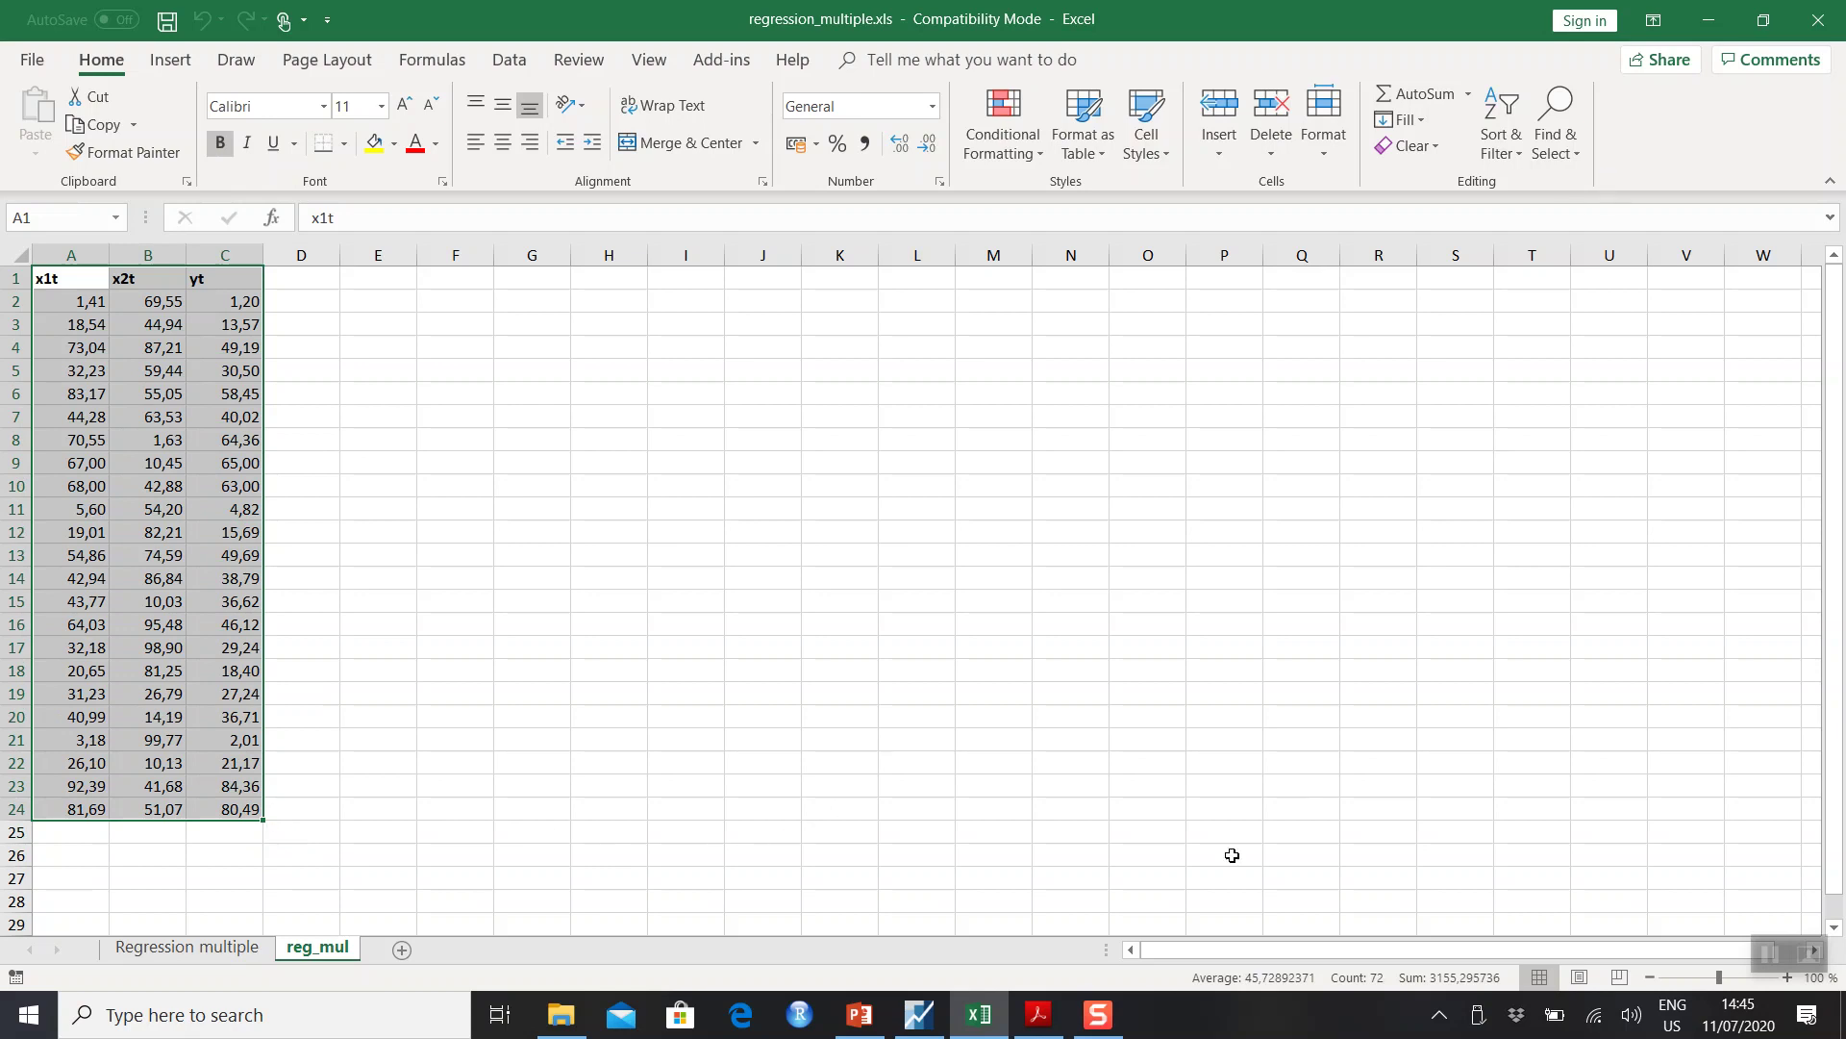
# - Switch to EViews, start importing data from a file, and browse to the Seminaire - EViews folder on USB Drive (F:)
pyautogui.click(920, 1015)
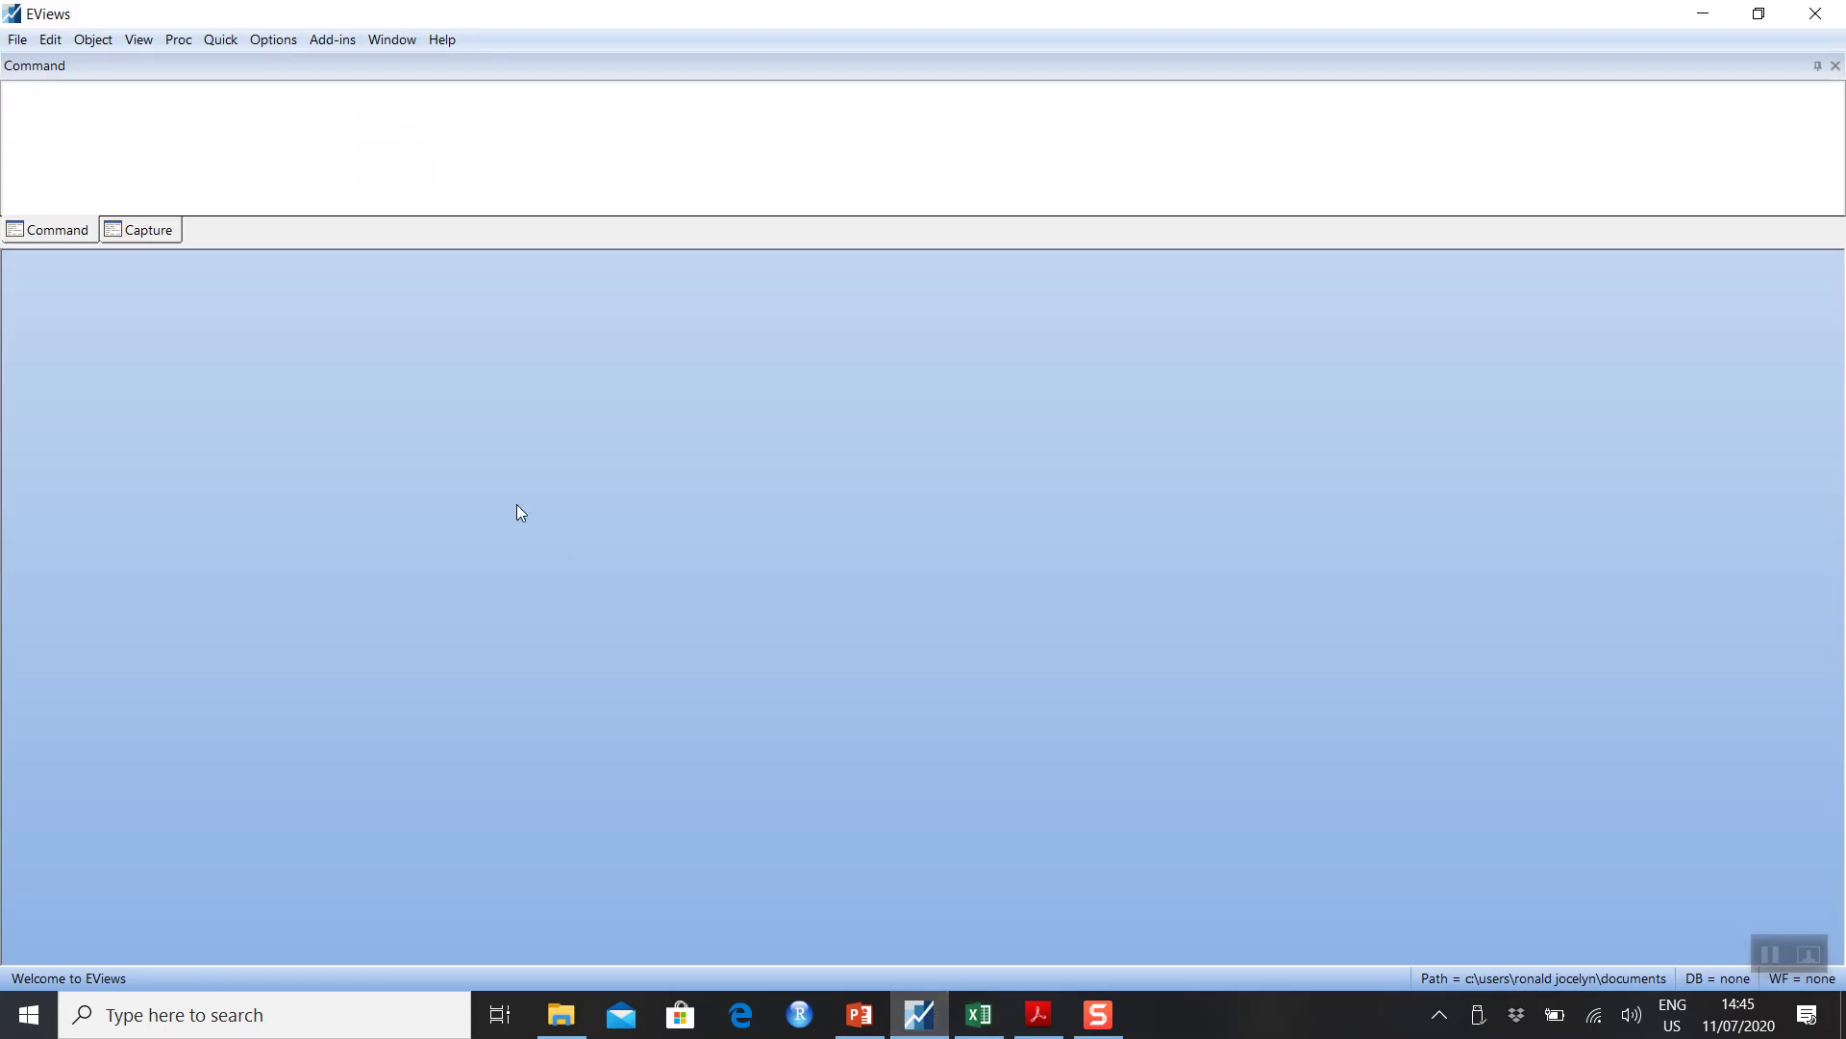
pyautogui.click(20, 41)
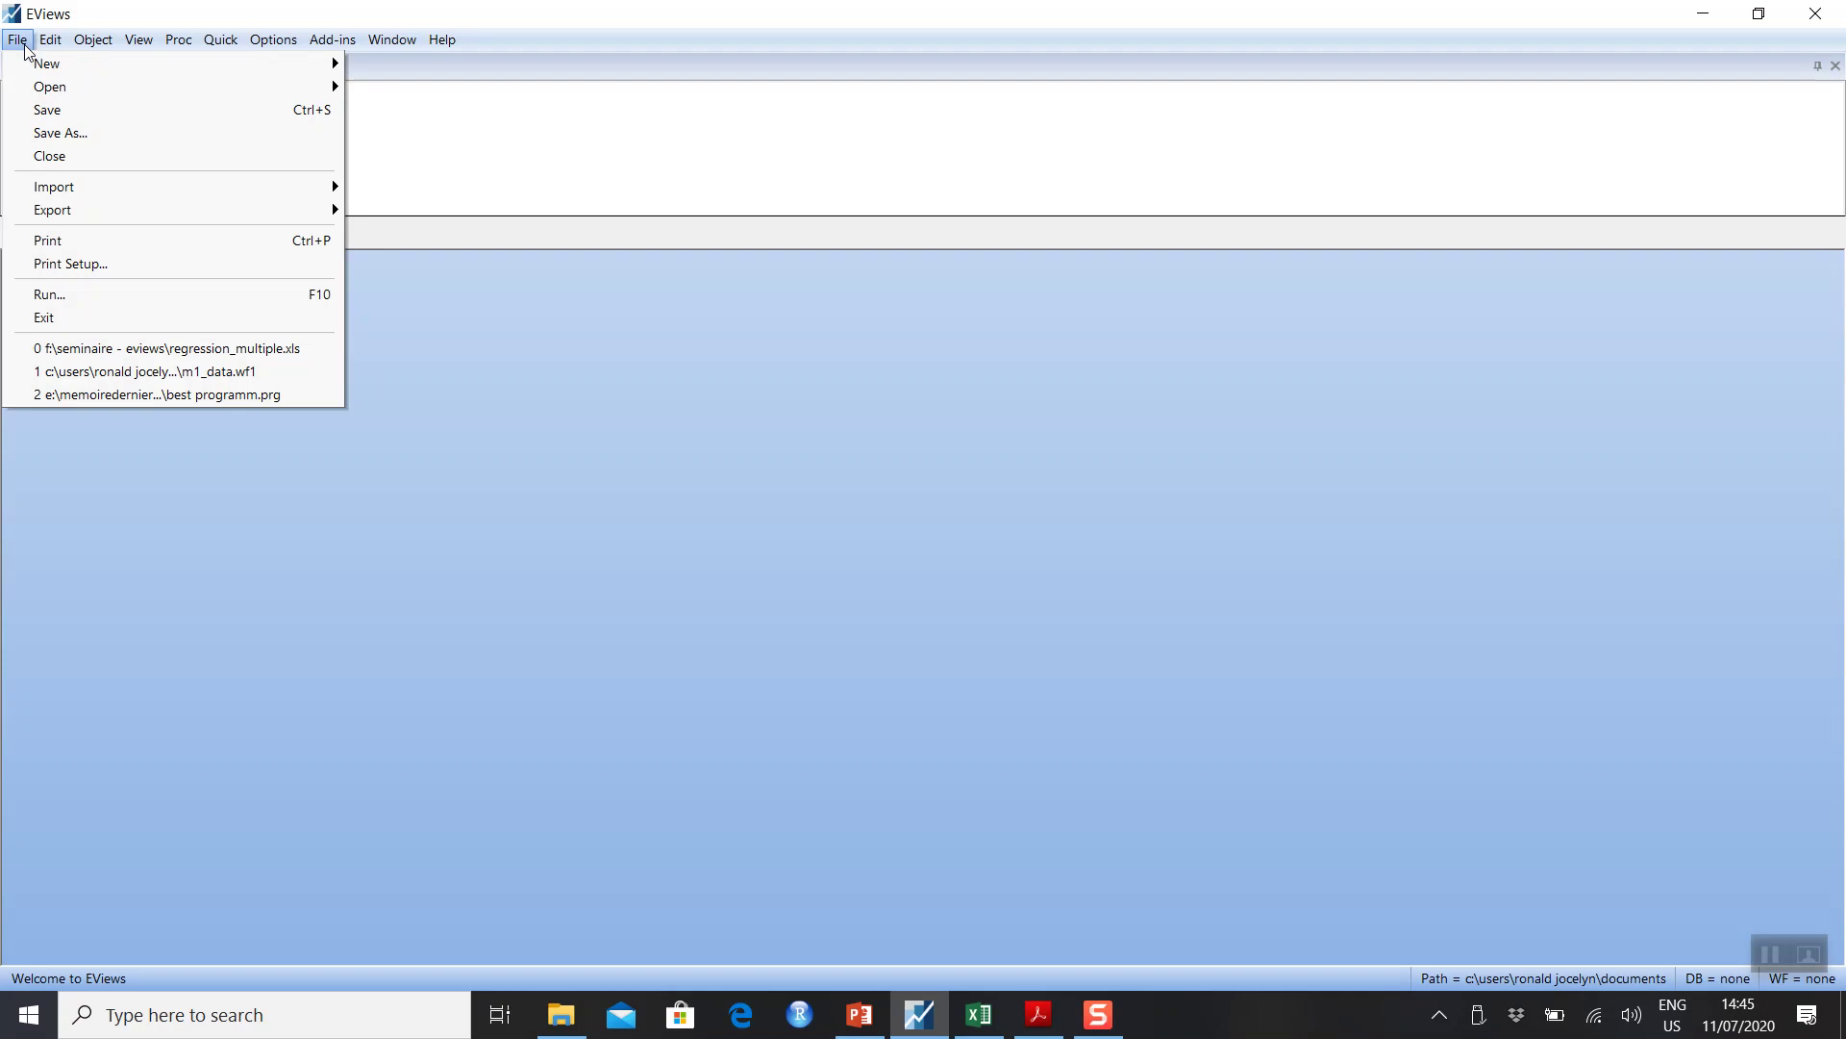
pyautogui.moveTo(164, 185)
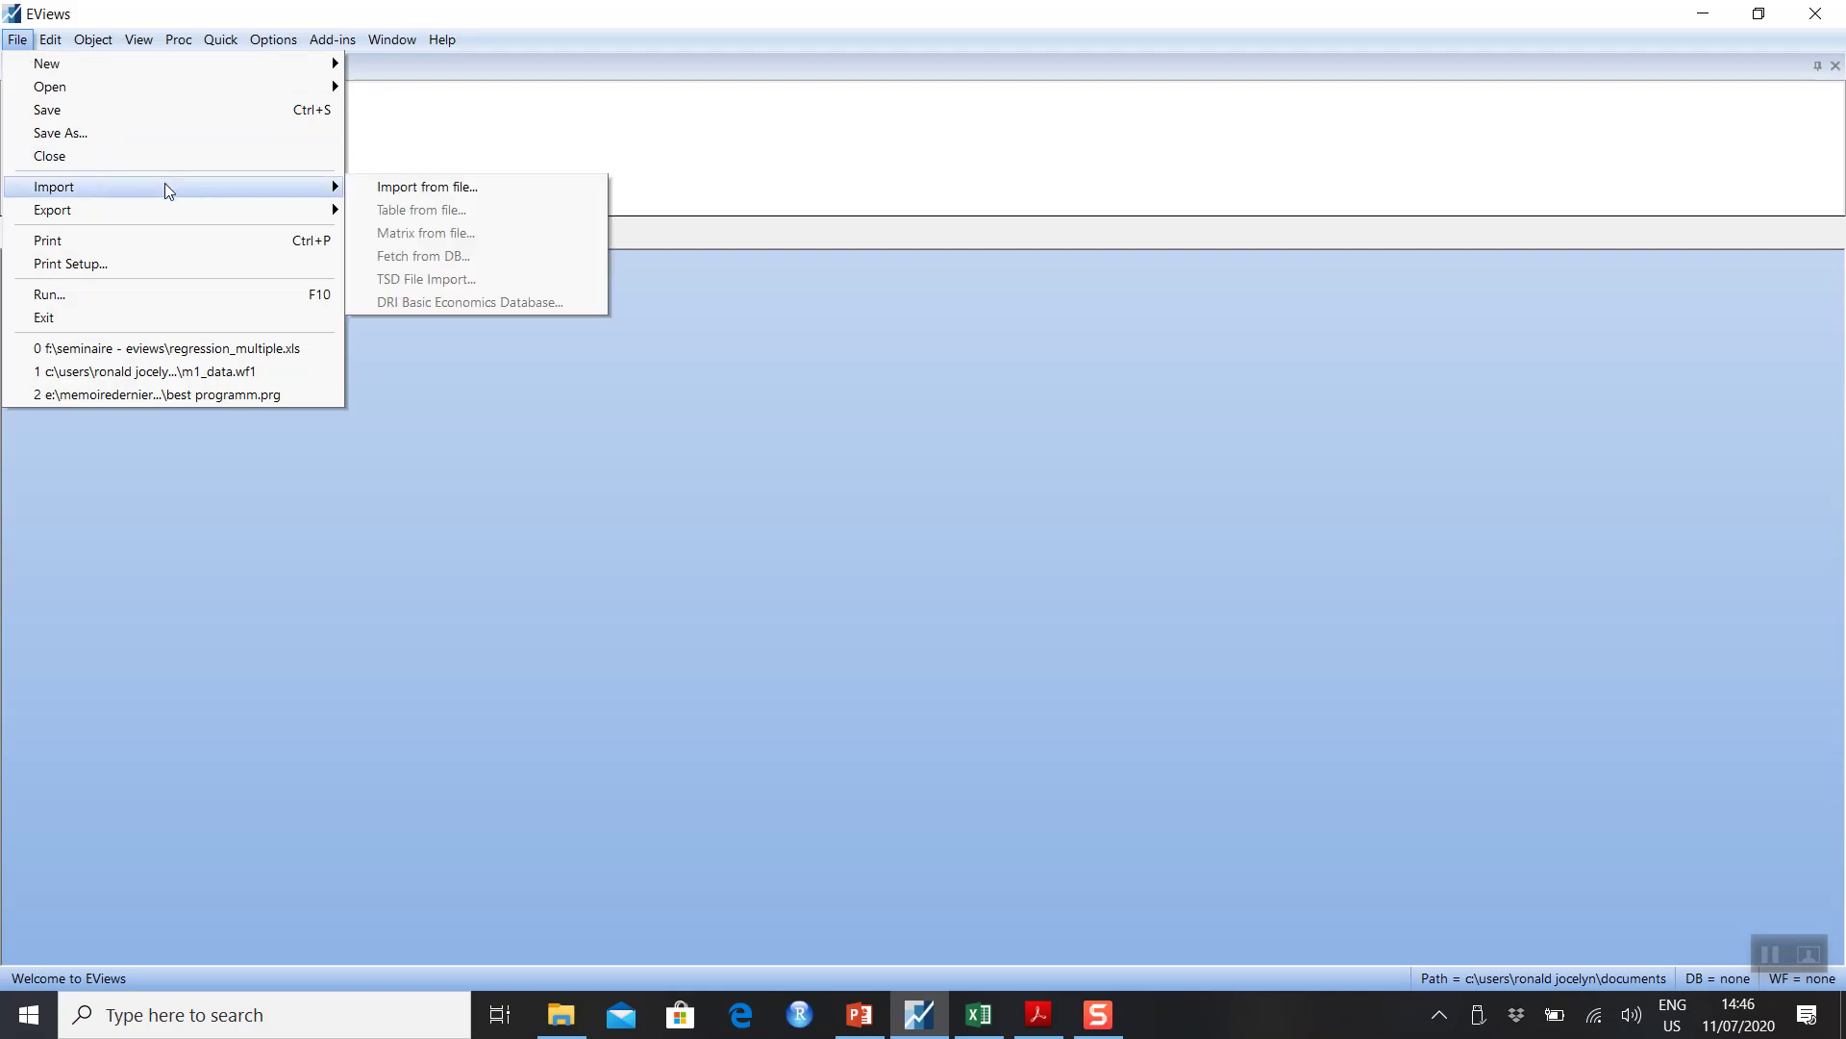
pyautogui.click(382, 188)
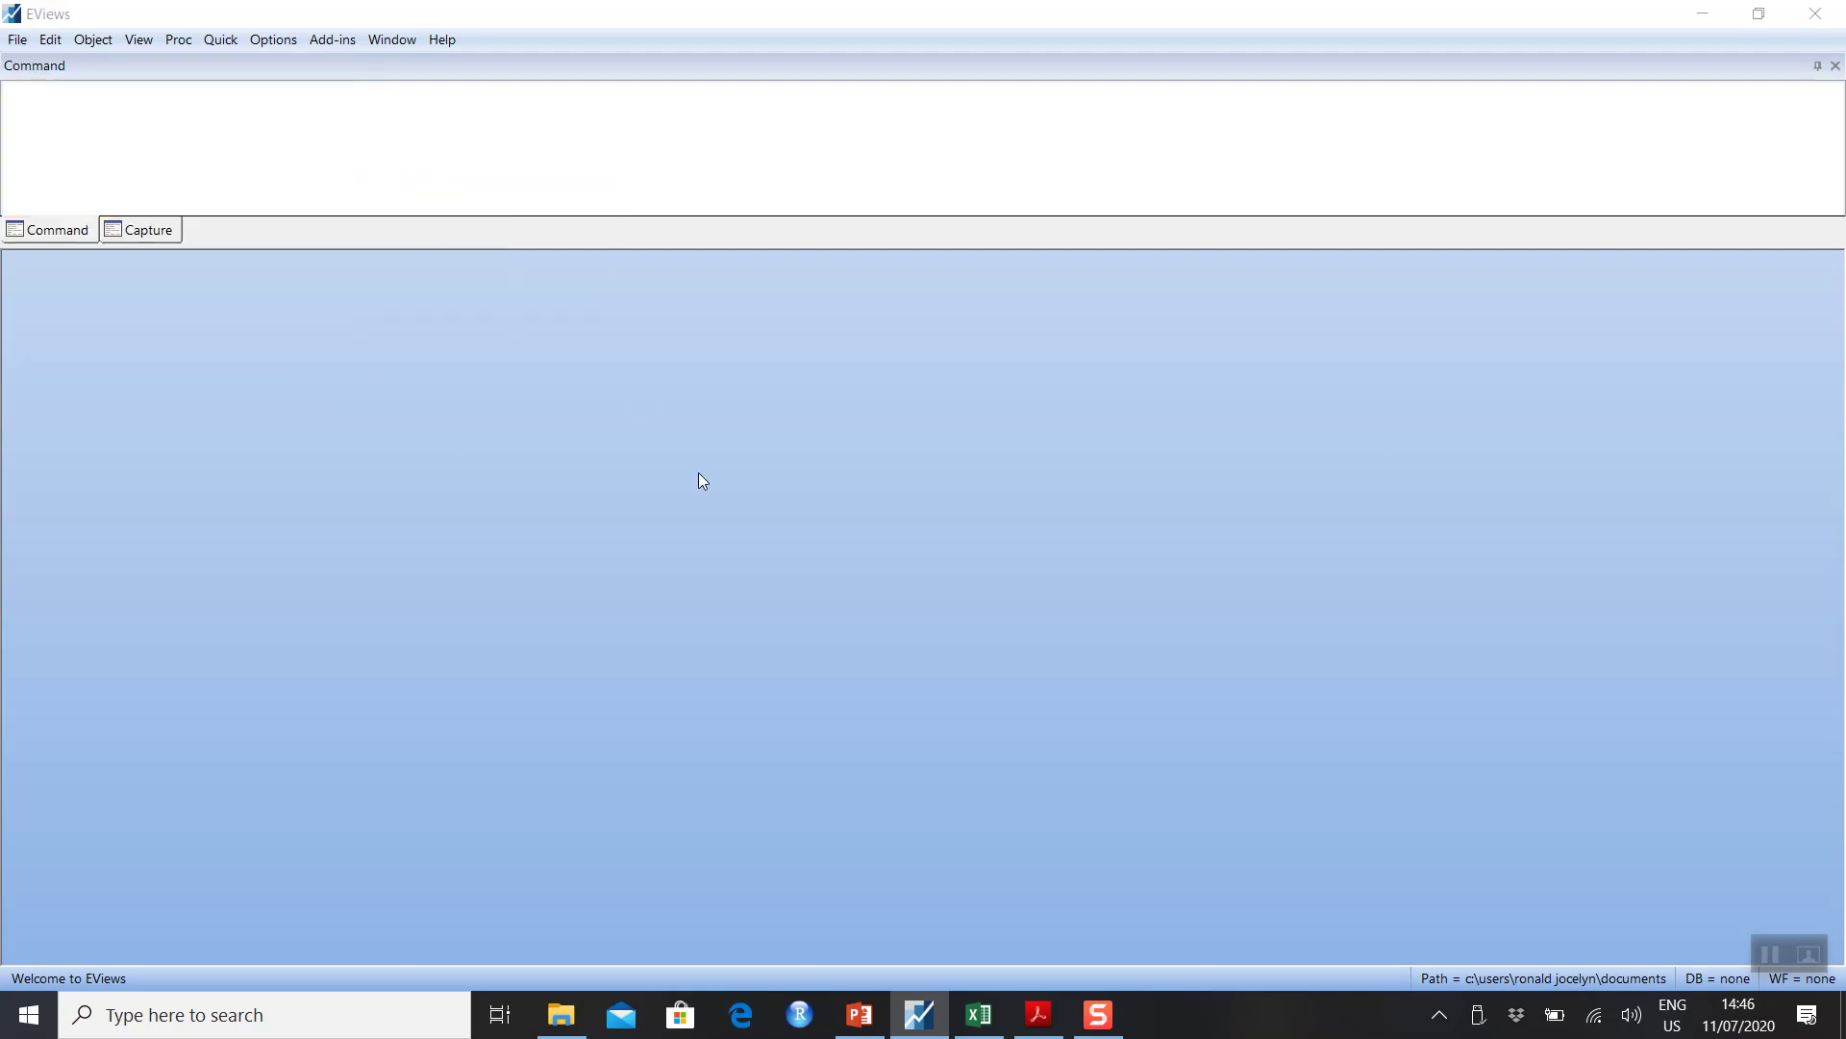
pyautogui.click(678, 551)
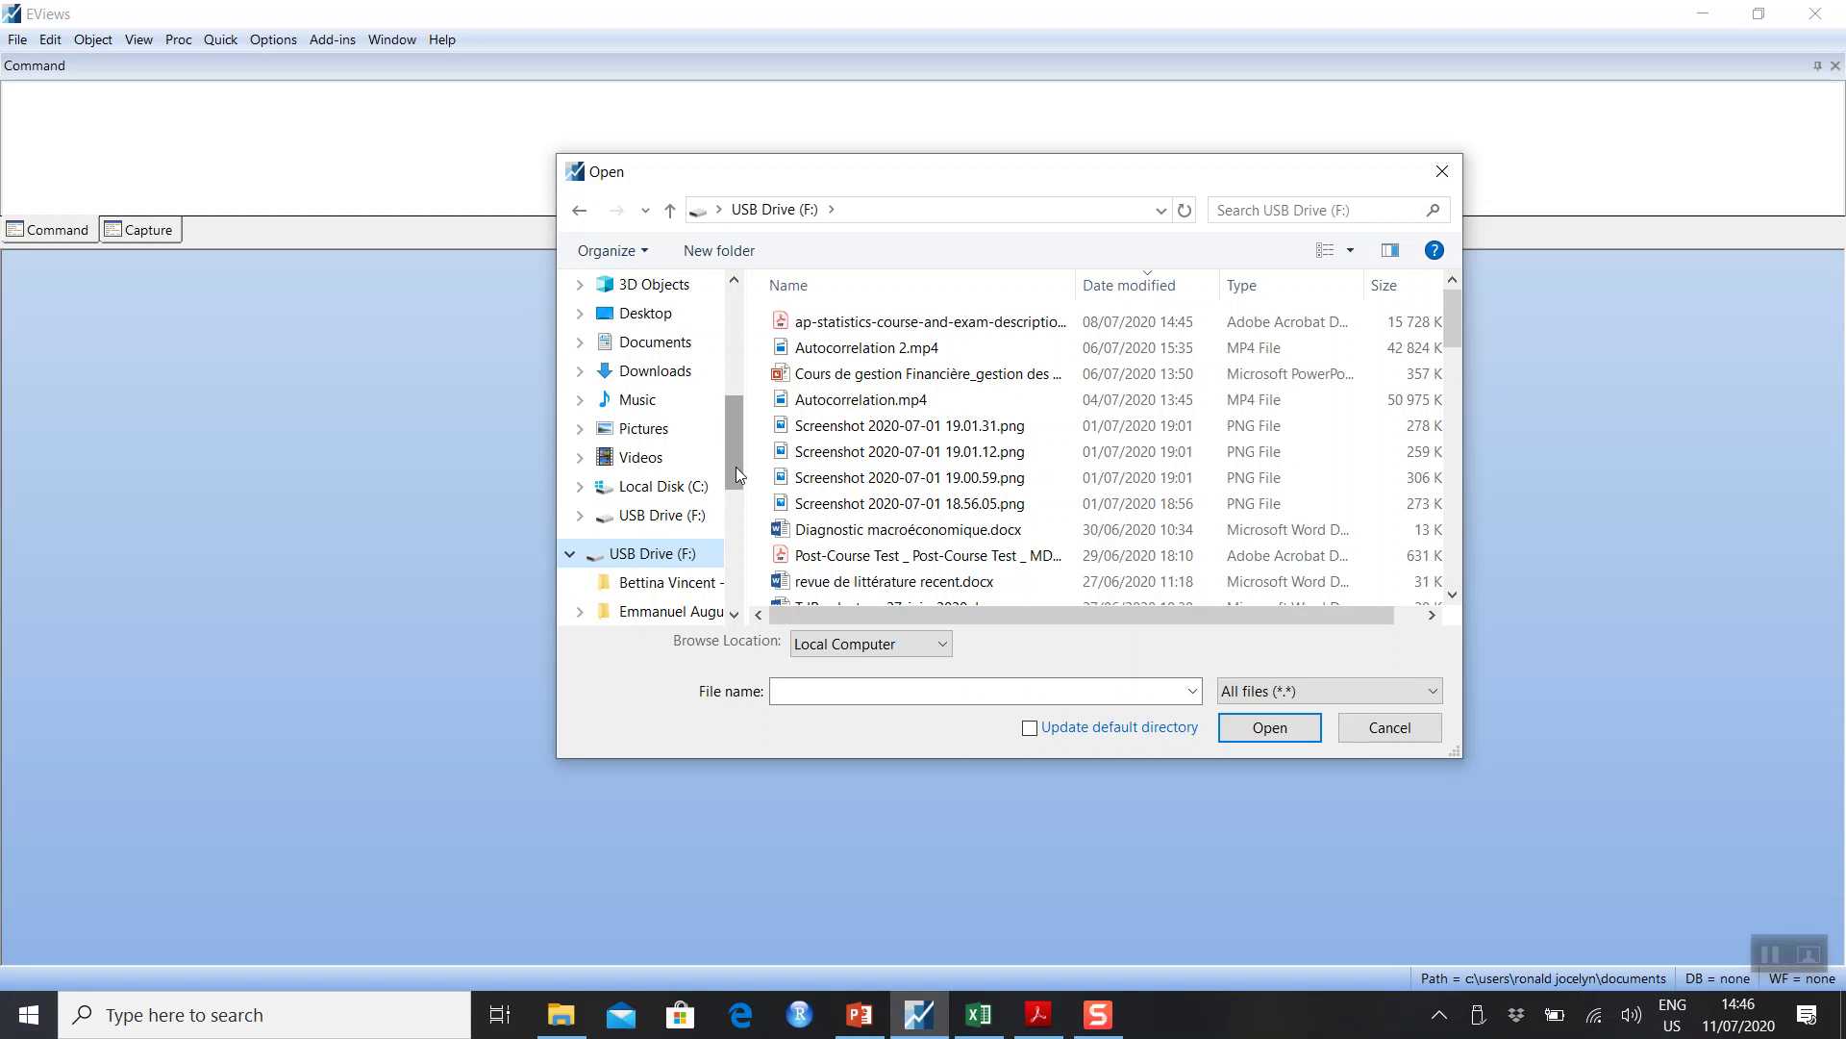
pyautogui.click(1308, 210)
pyautogui.write('se')
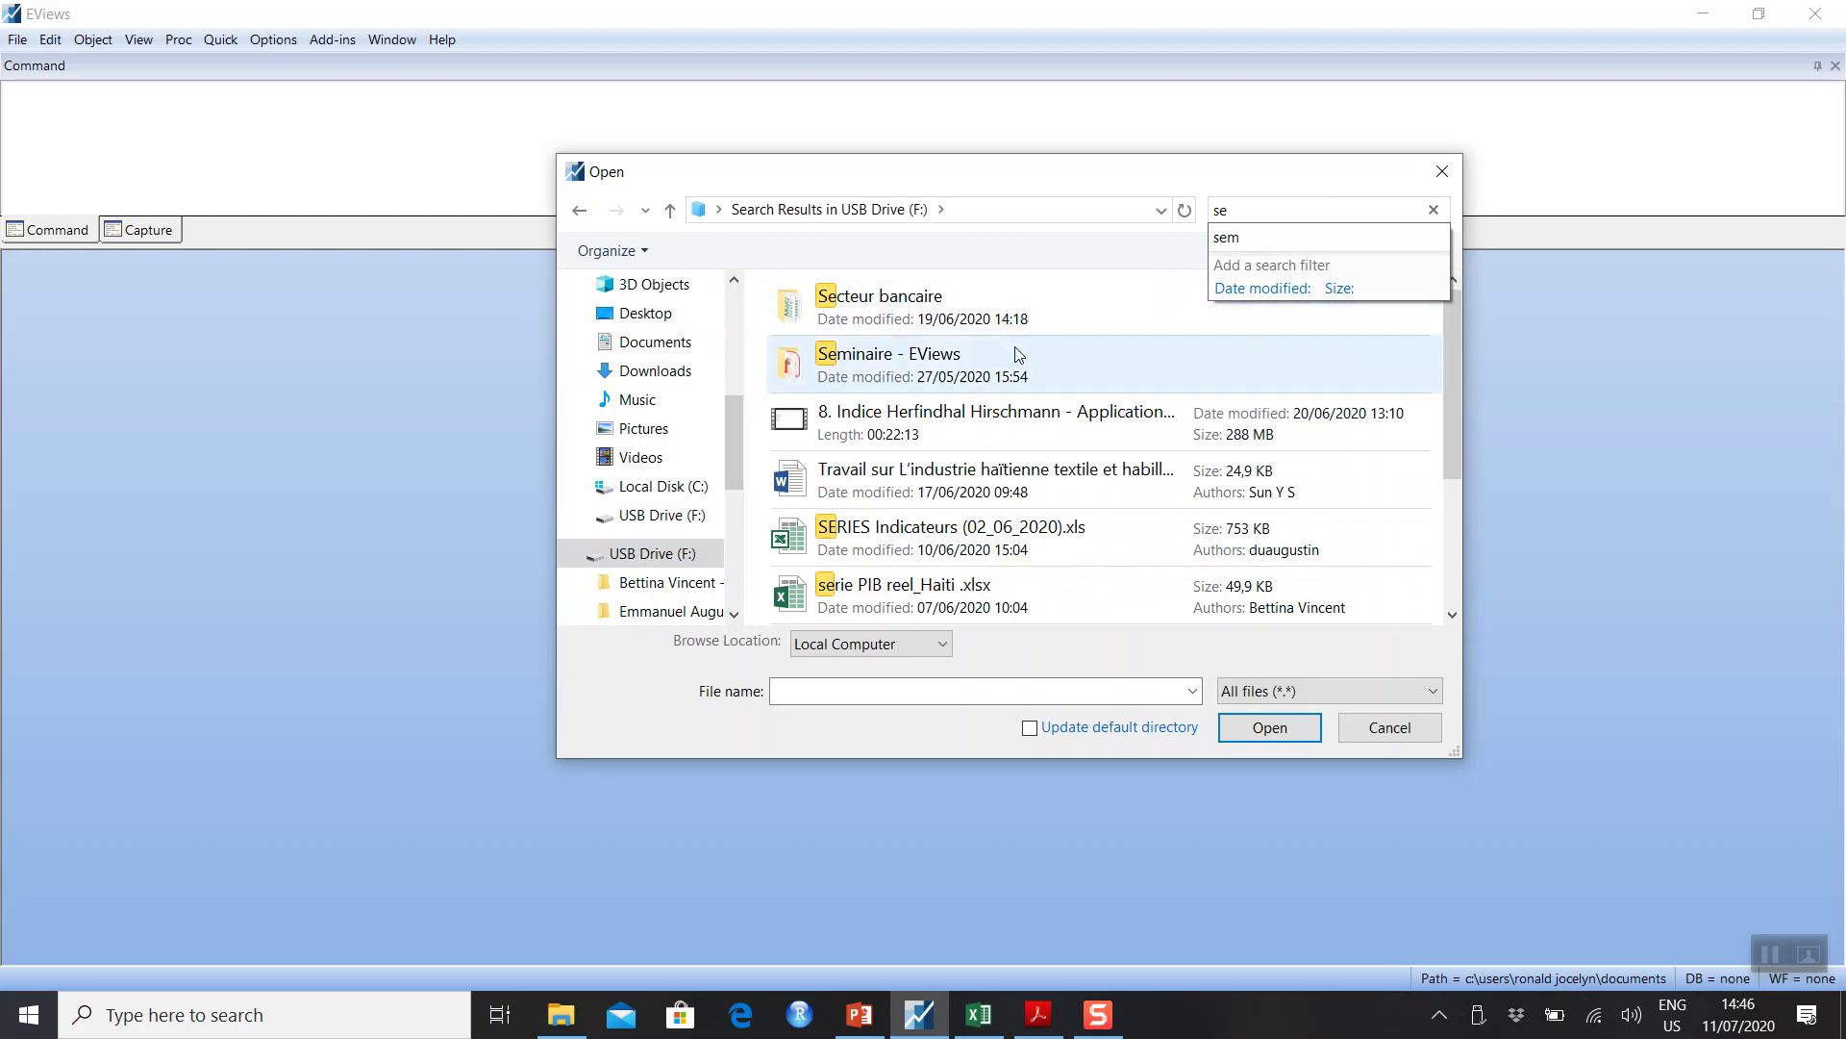
pyautogui.doubleClick(1001, 356)
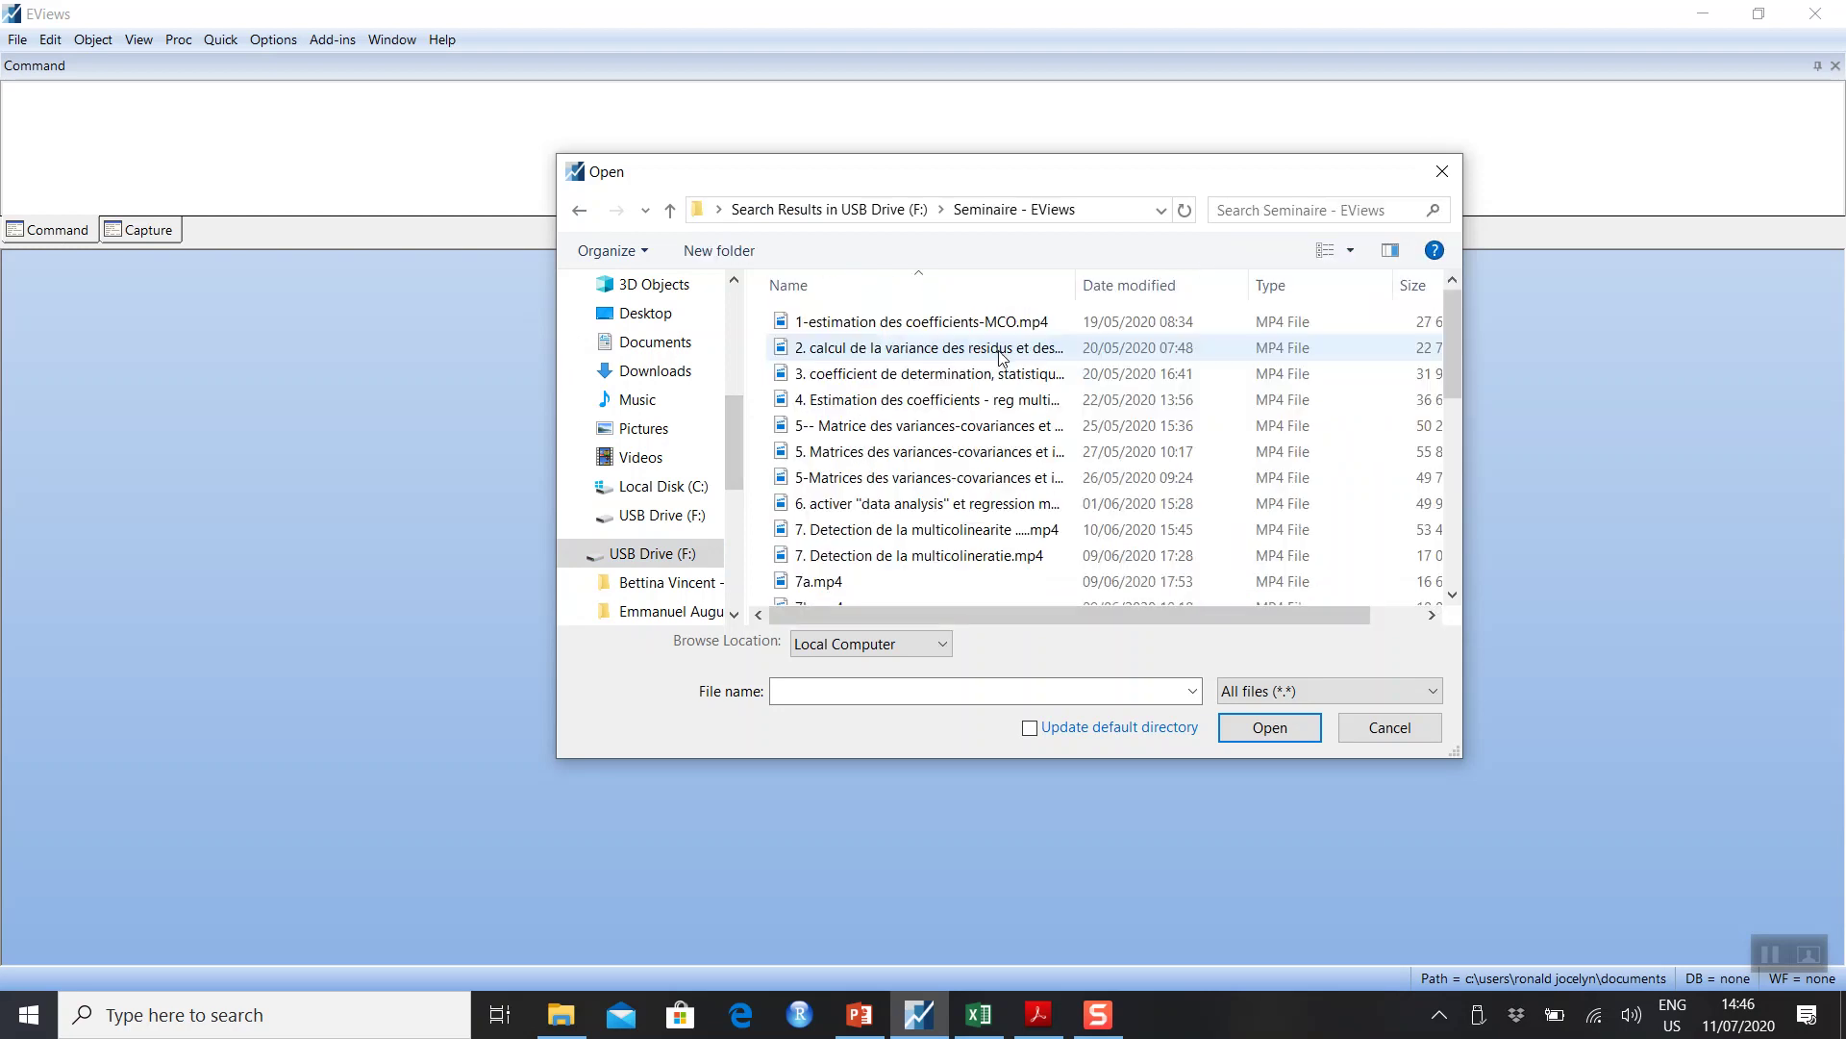
# - Search the folder for "reg" and open regression_multiple.xls for import
pyautogui.click(1235, 210)
pyautogui.write('rem')
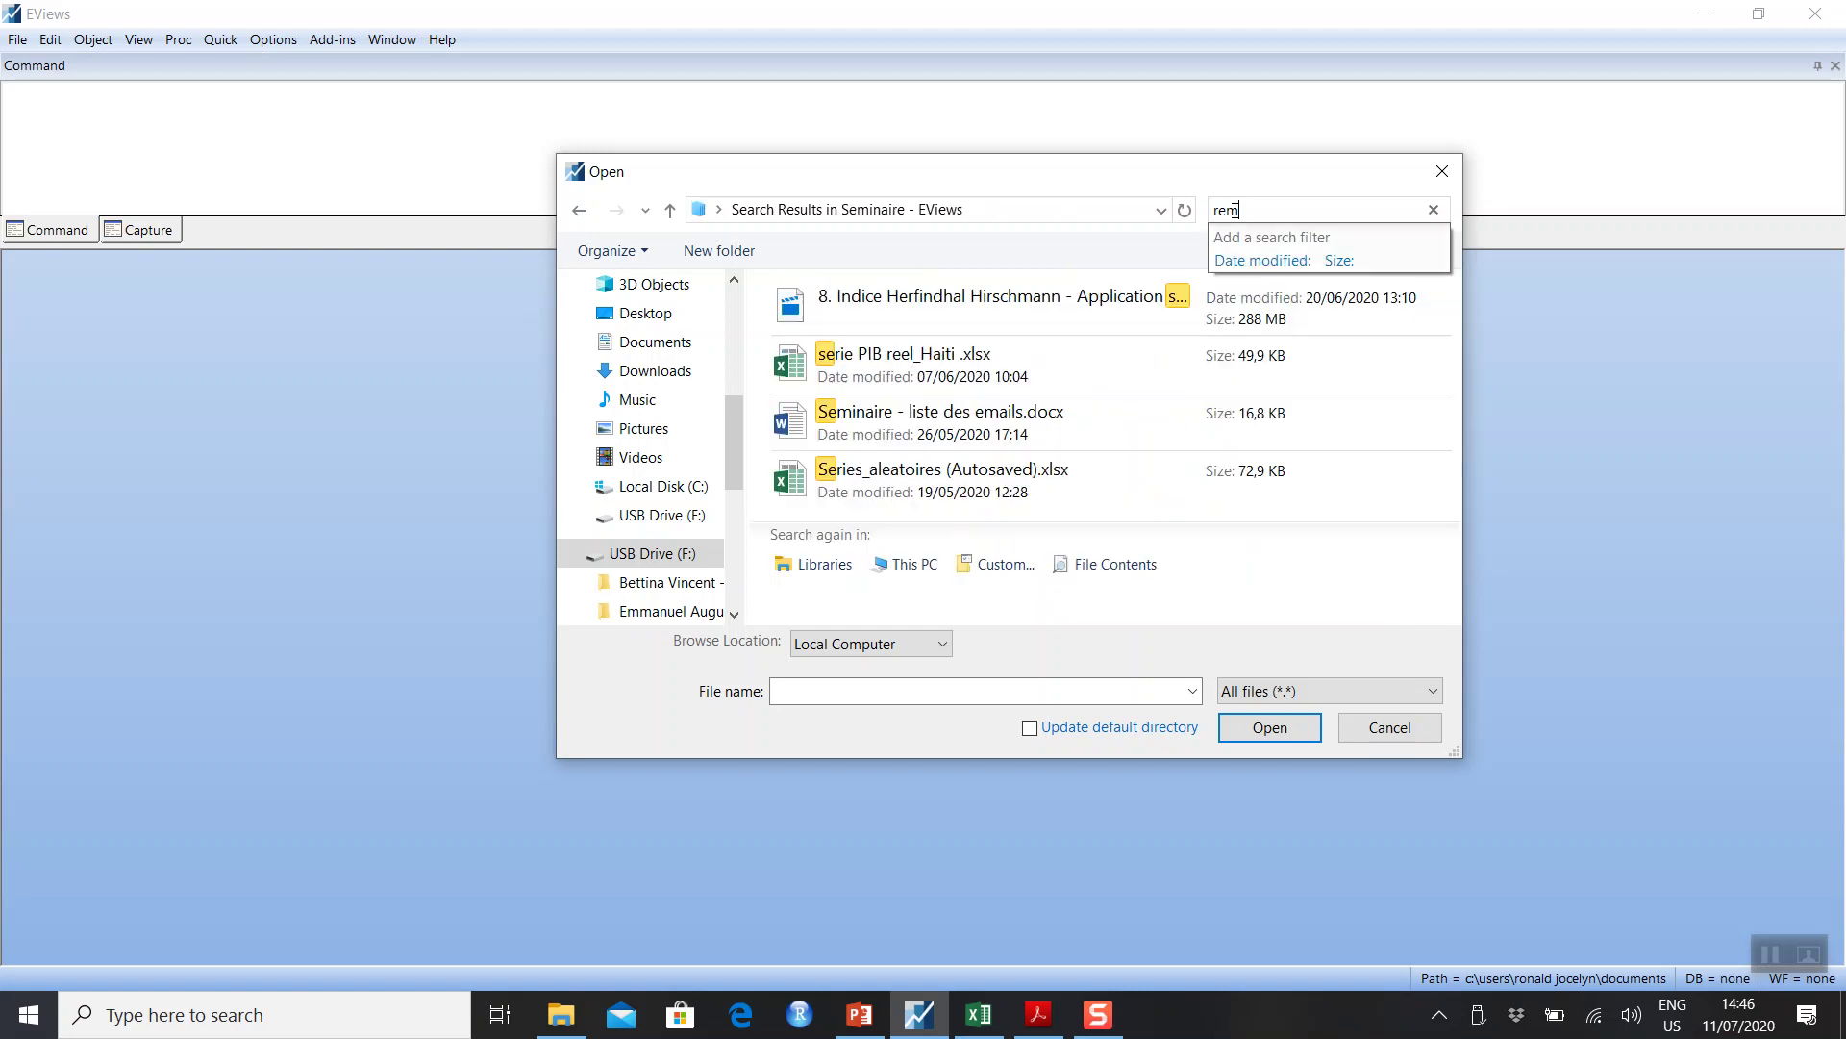
pyautogui.press('BackSpace')
pyautogui.press('BackSpace')
pyautogui.press('BackSpace')
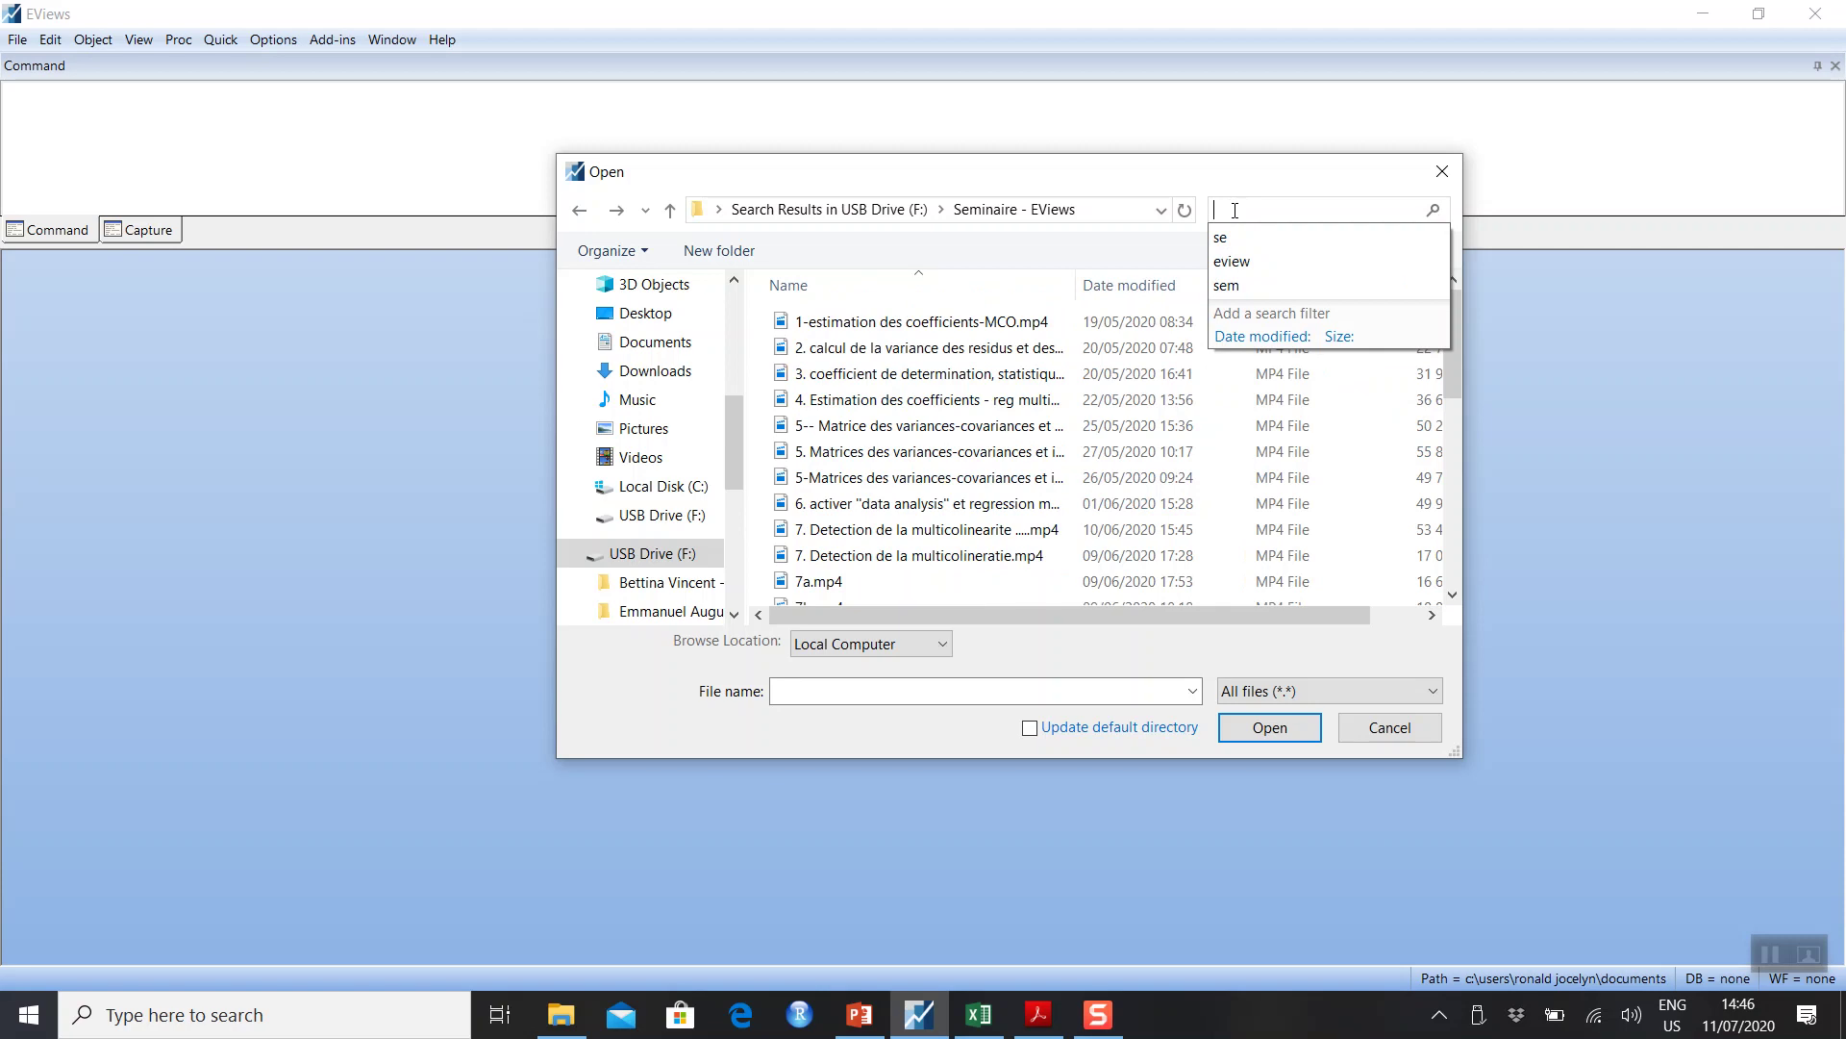
pyautogui.write('re')
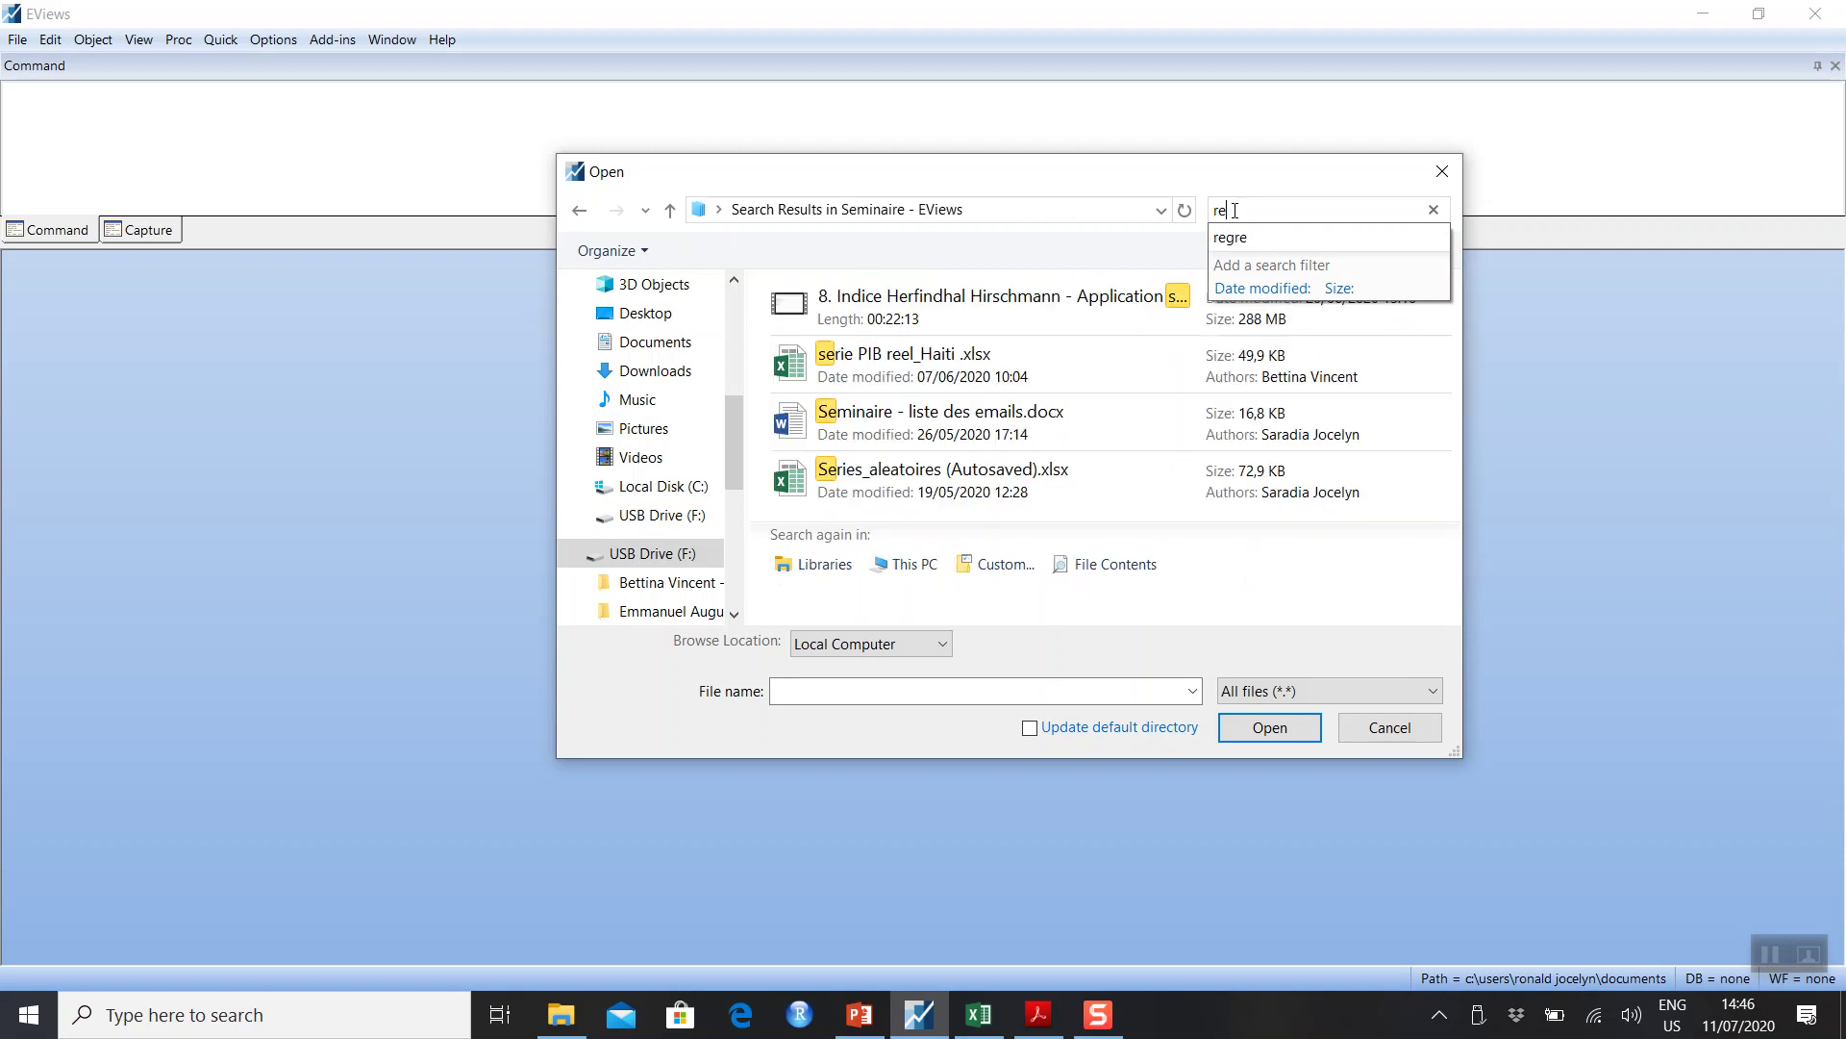
pyautogui.write('g')
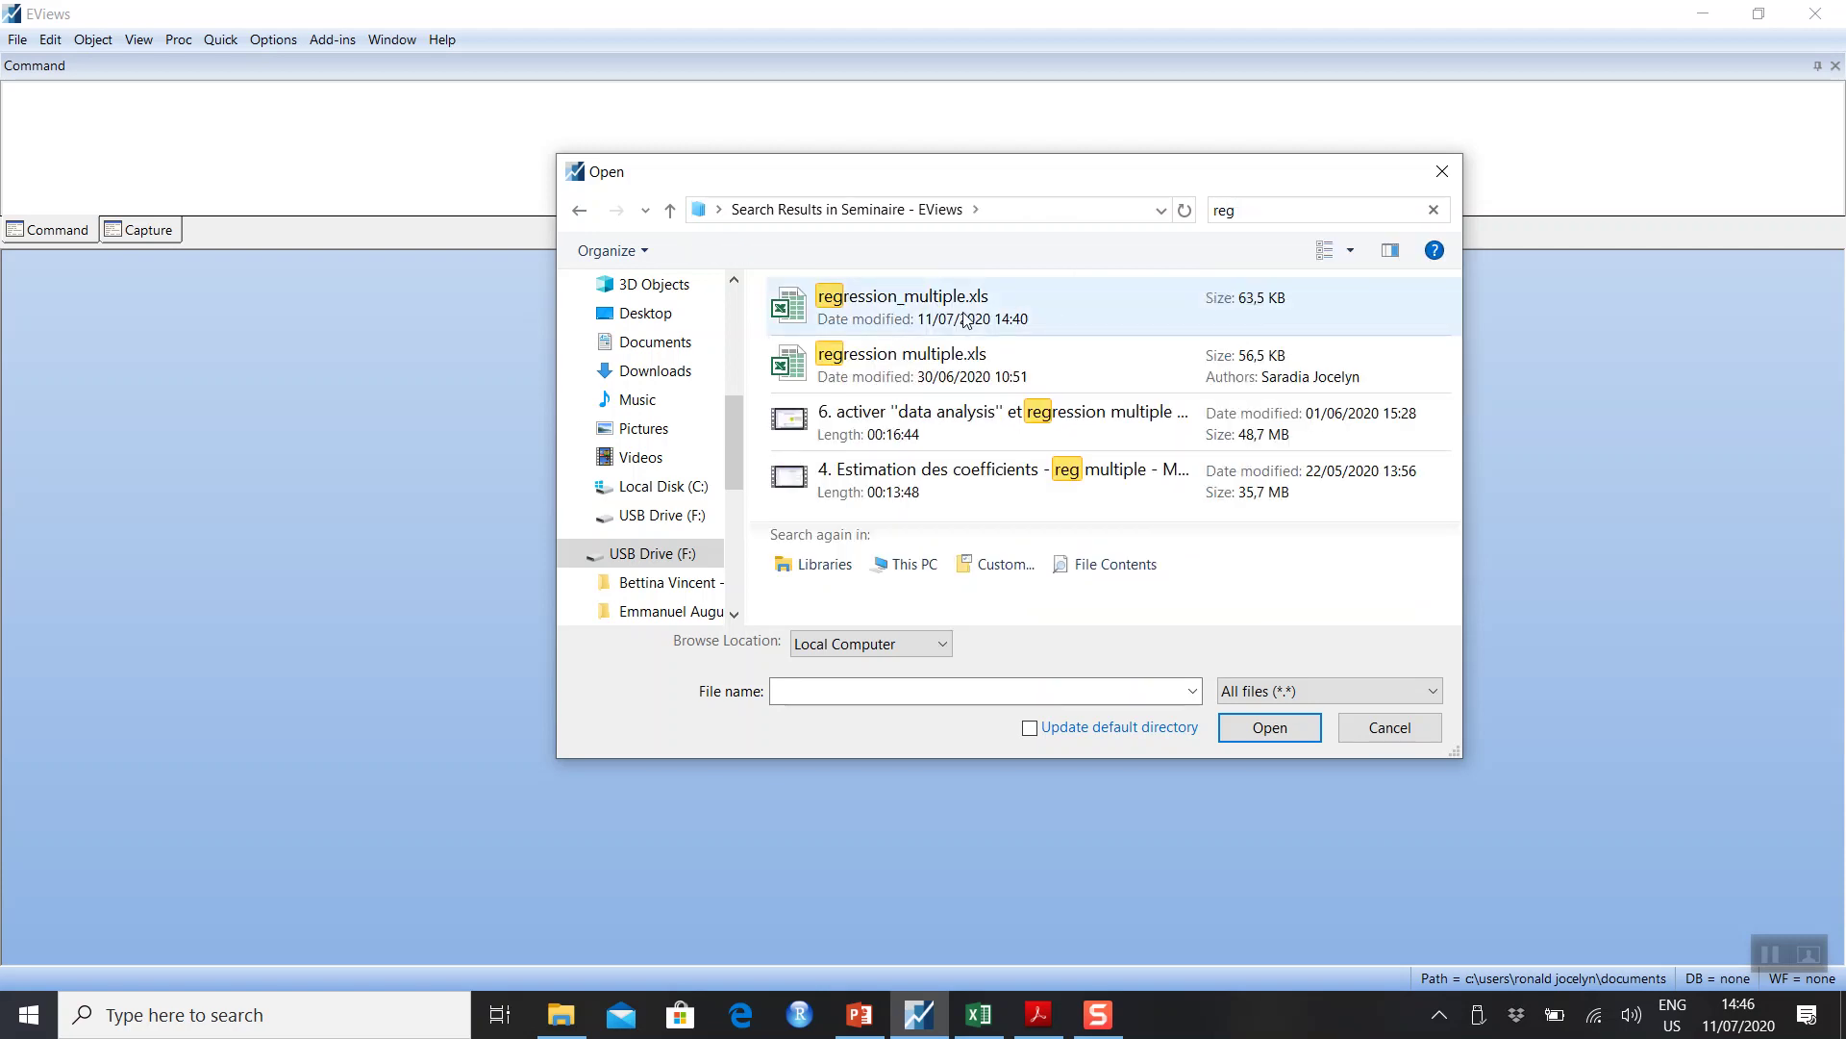
pyautogui.doubleClick(963, 312)
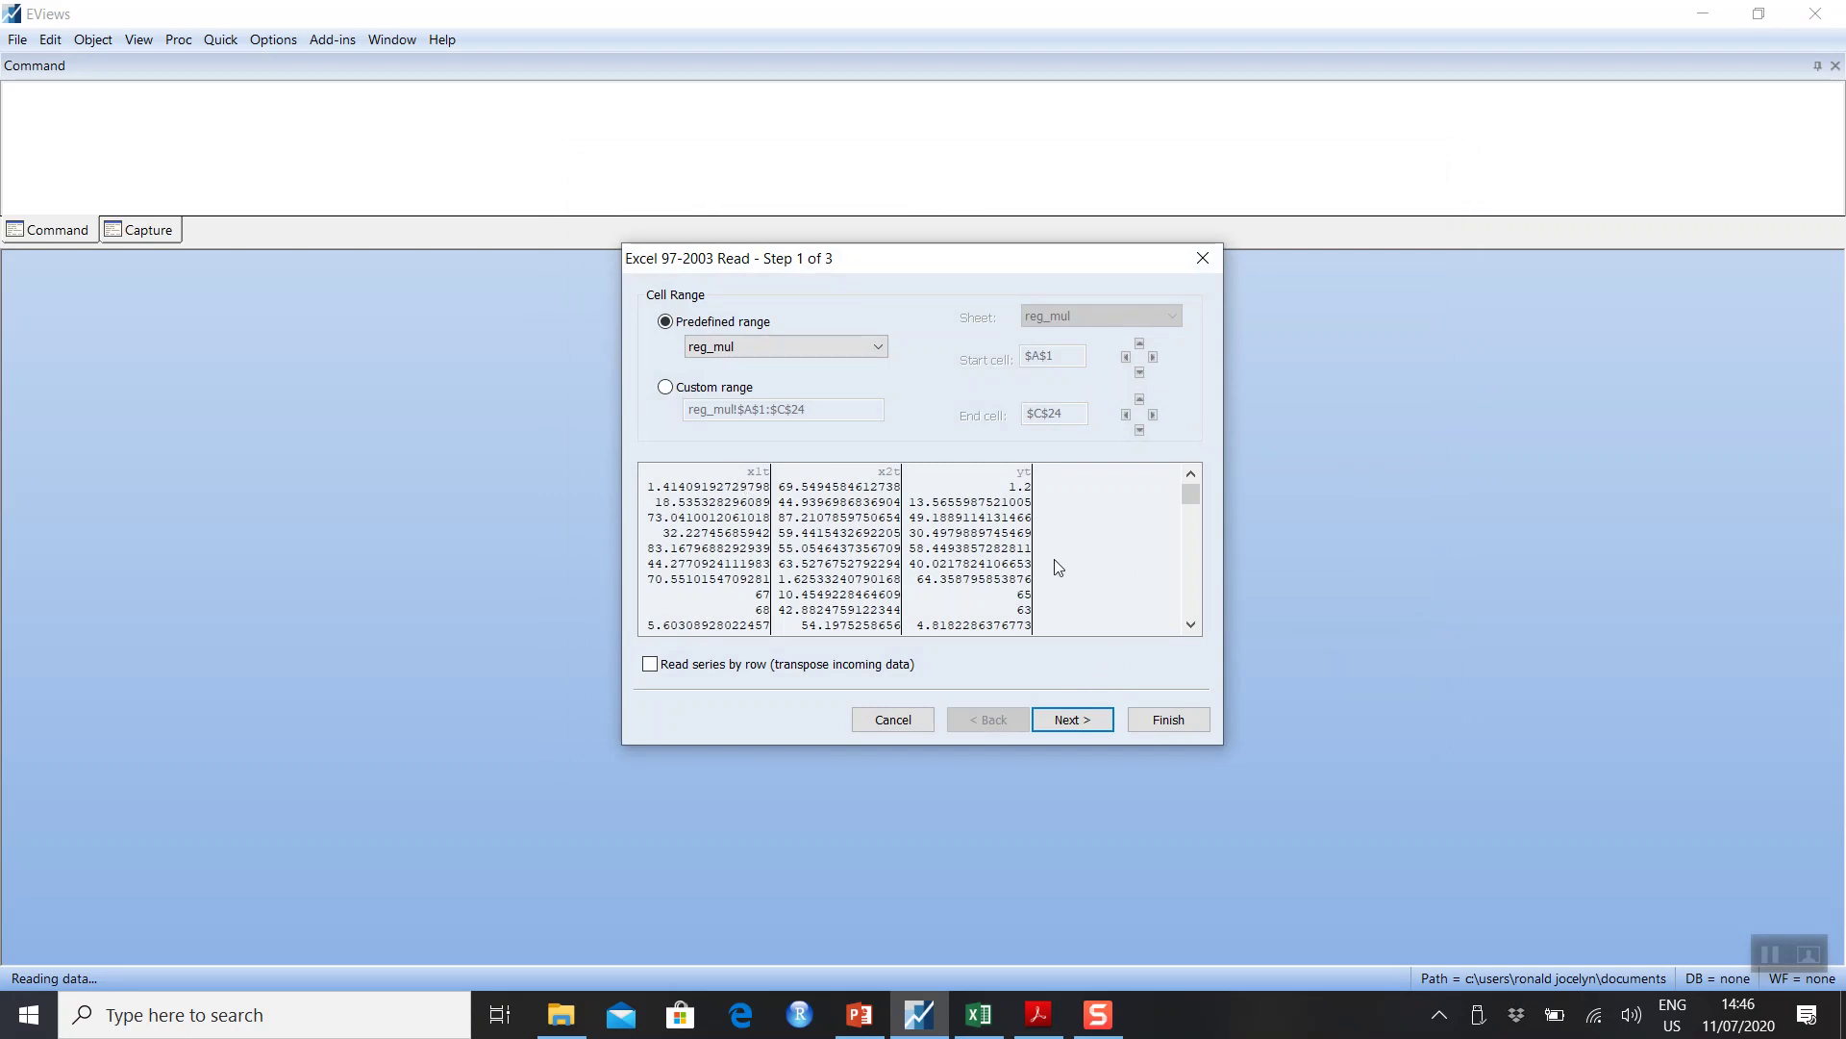
# - Import the reg_mul range into a new unstructured/undated workfile with one header line, without linking the series to the external source
pyautogui.click(1070, 719)
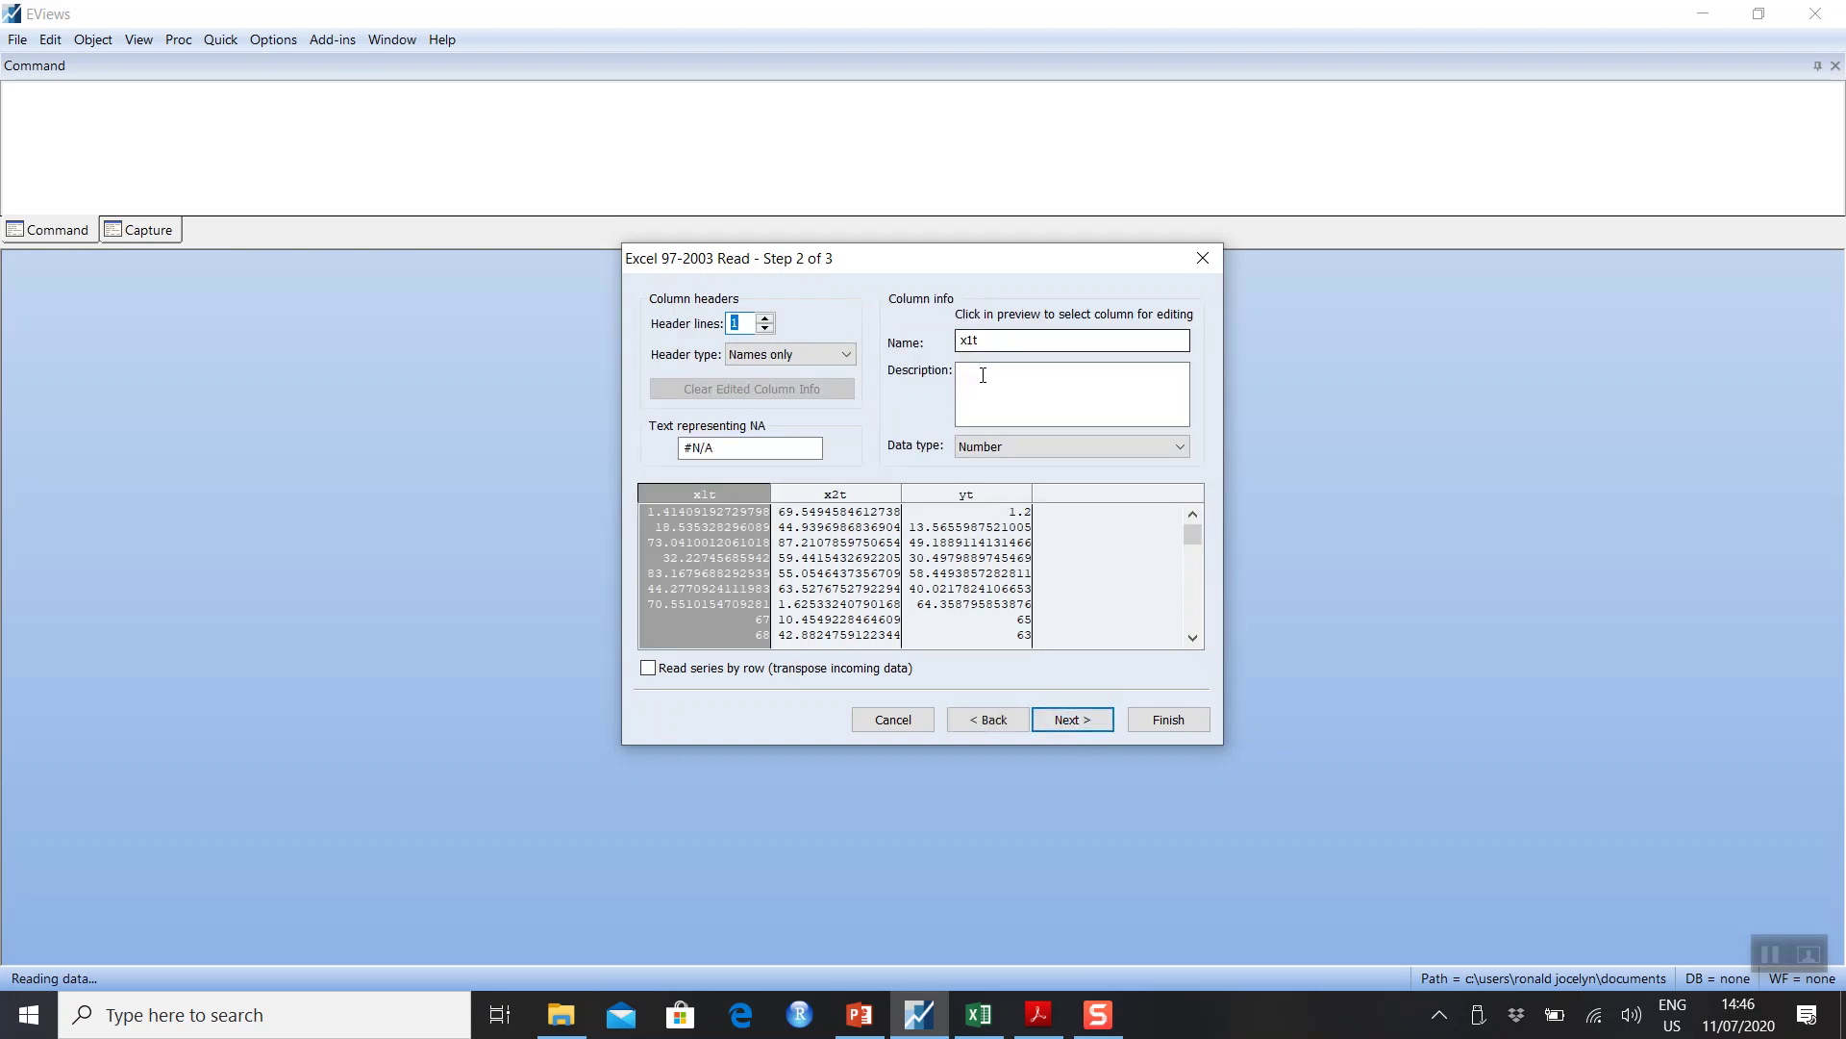
pyautogui.click(1065, 712)
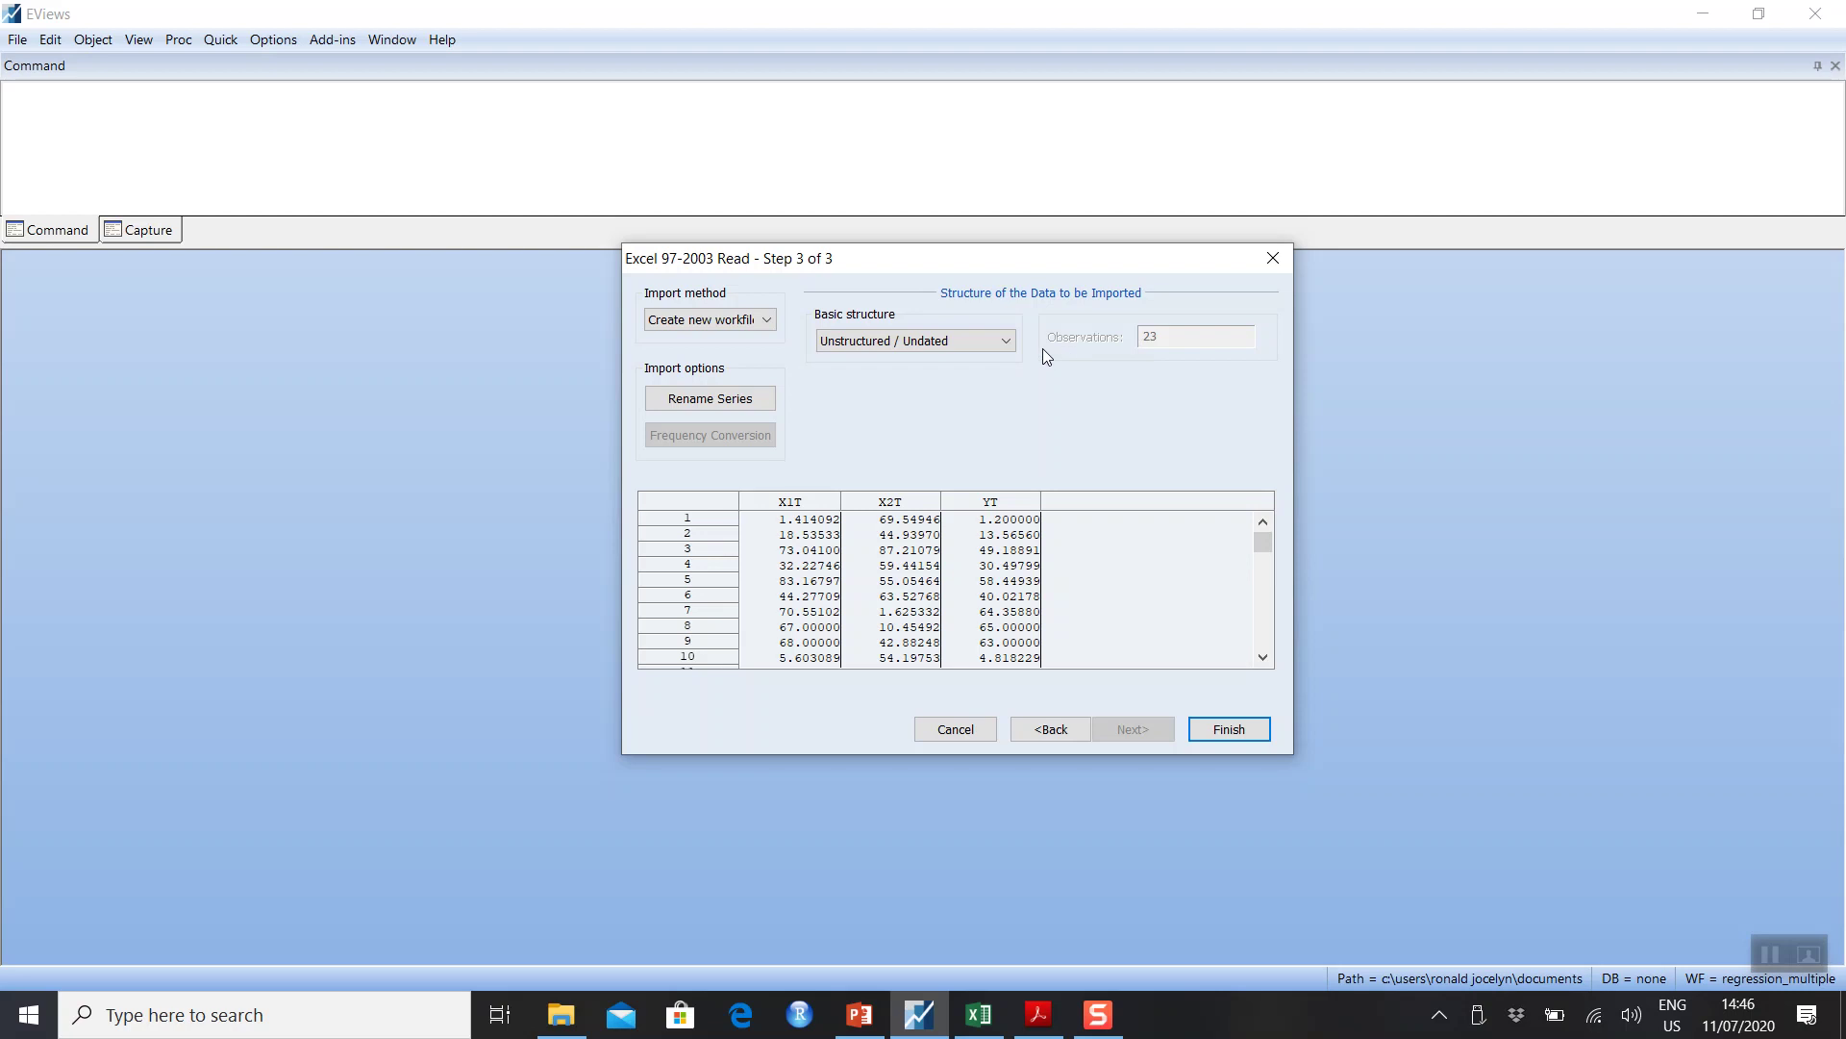
pyautogui.click(754, 323)
pyautogui.click(754, 325)
pyautogui.click(1230, 731)
pyautogui.click(966, 538)
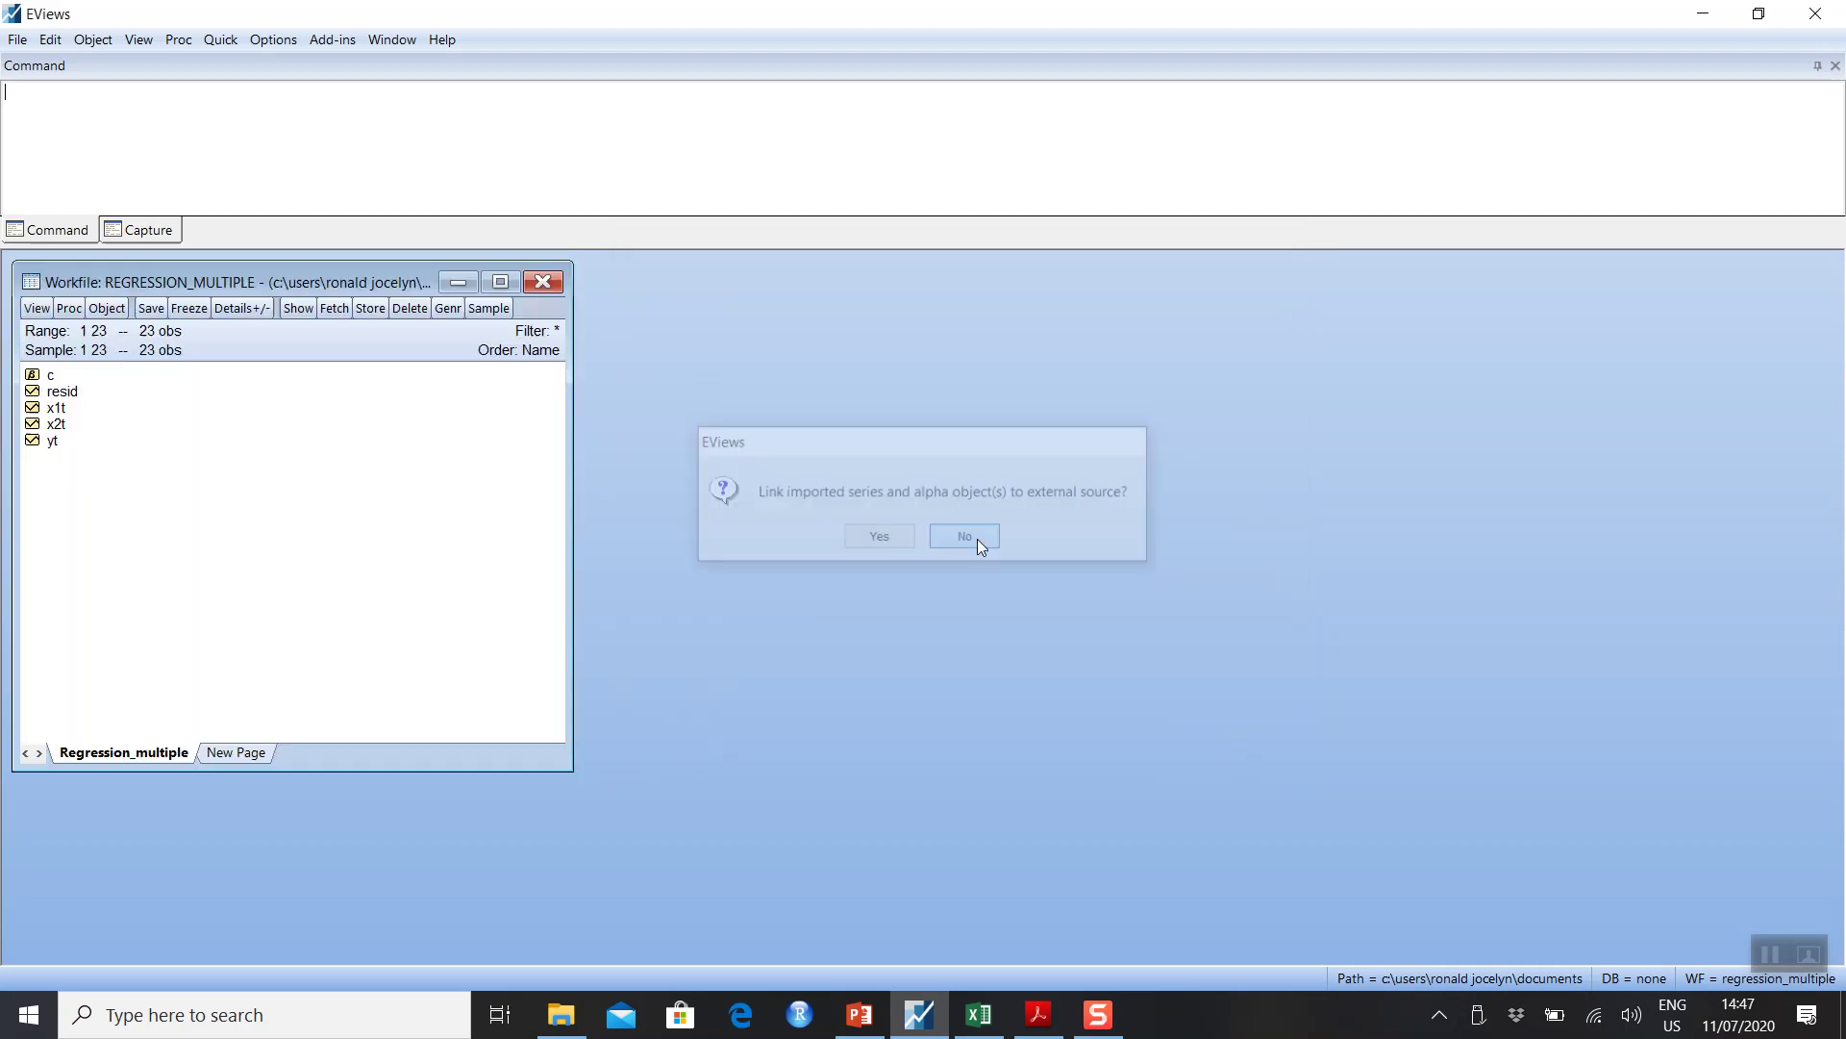
# - Open the coefficient vector c, the resid series and the x1t series, placing c and resid beside the workfile
pyautogui.doubleClick(46, 373)
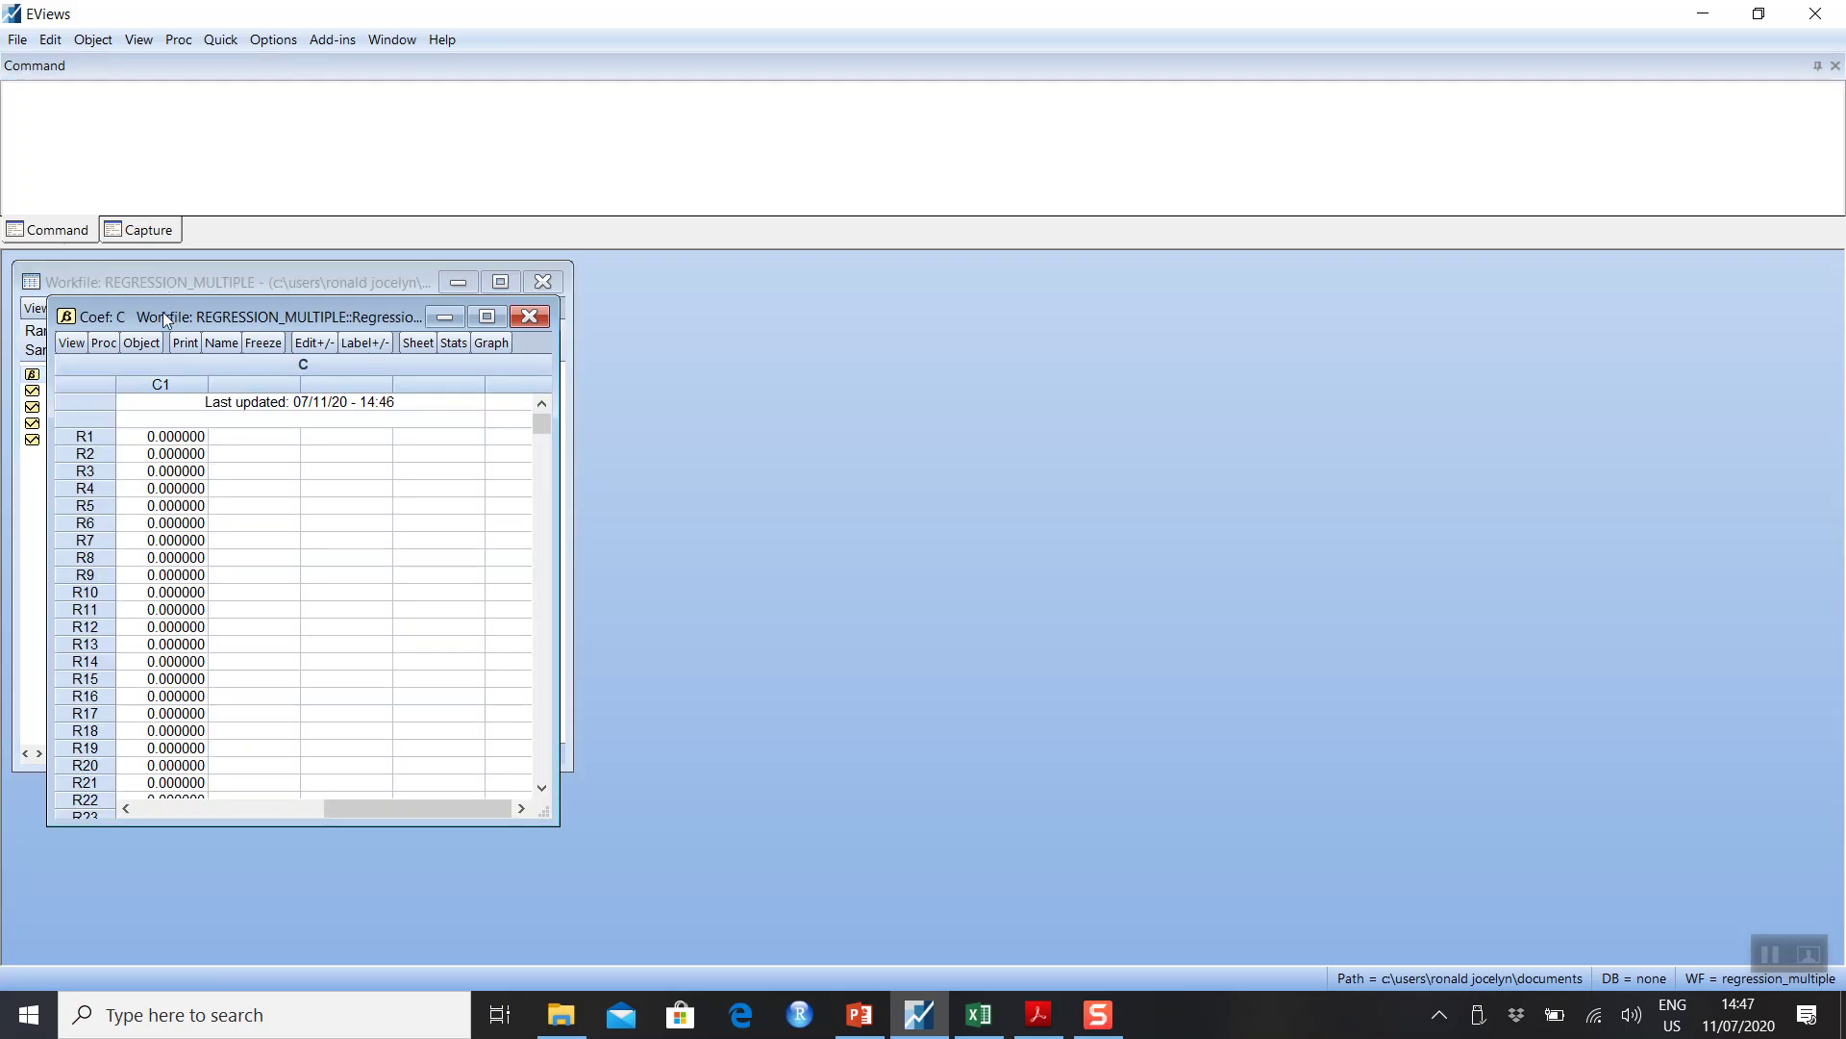
pyautogui.moveTo(165, 316); pyautogui.dragTo(918, 257)
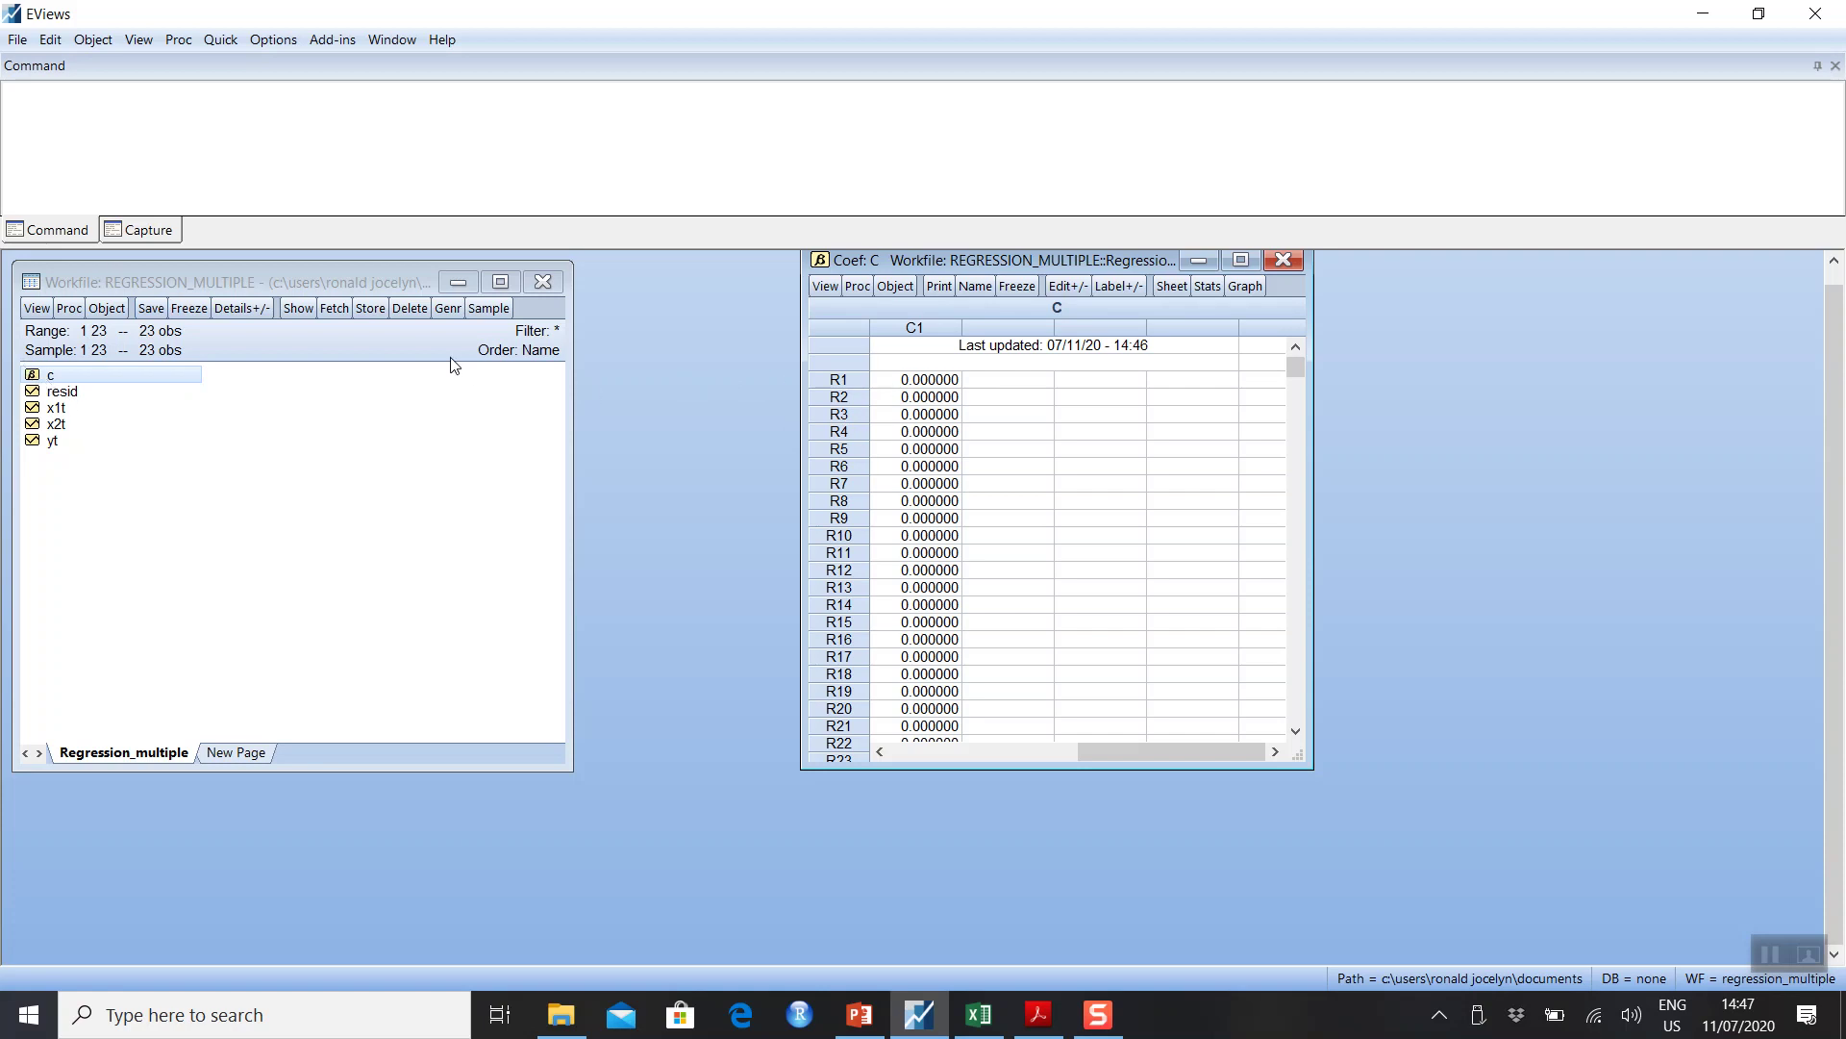
pyautogui.doubleClick(72, 392)
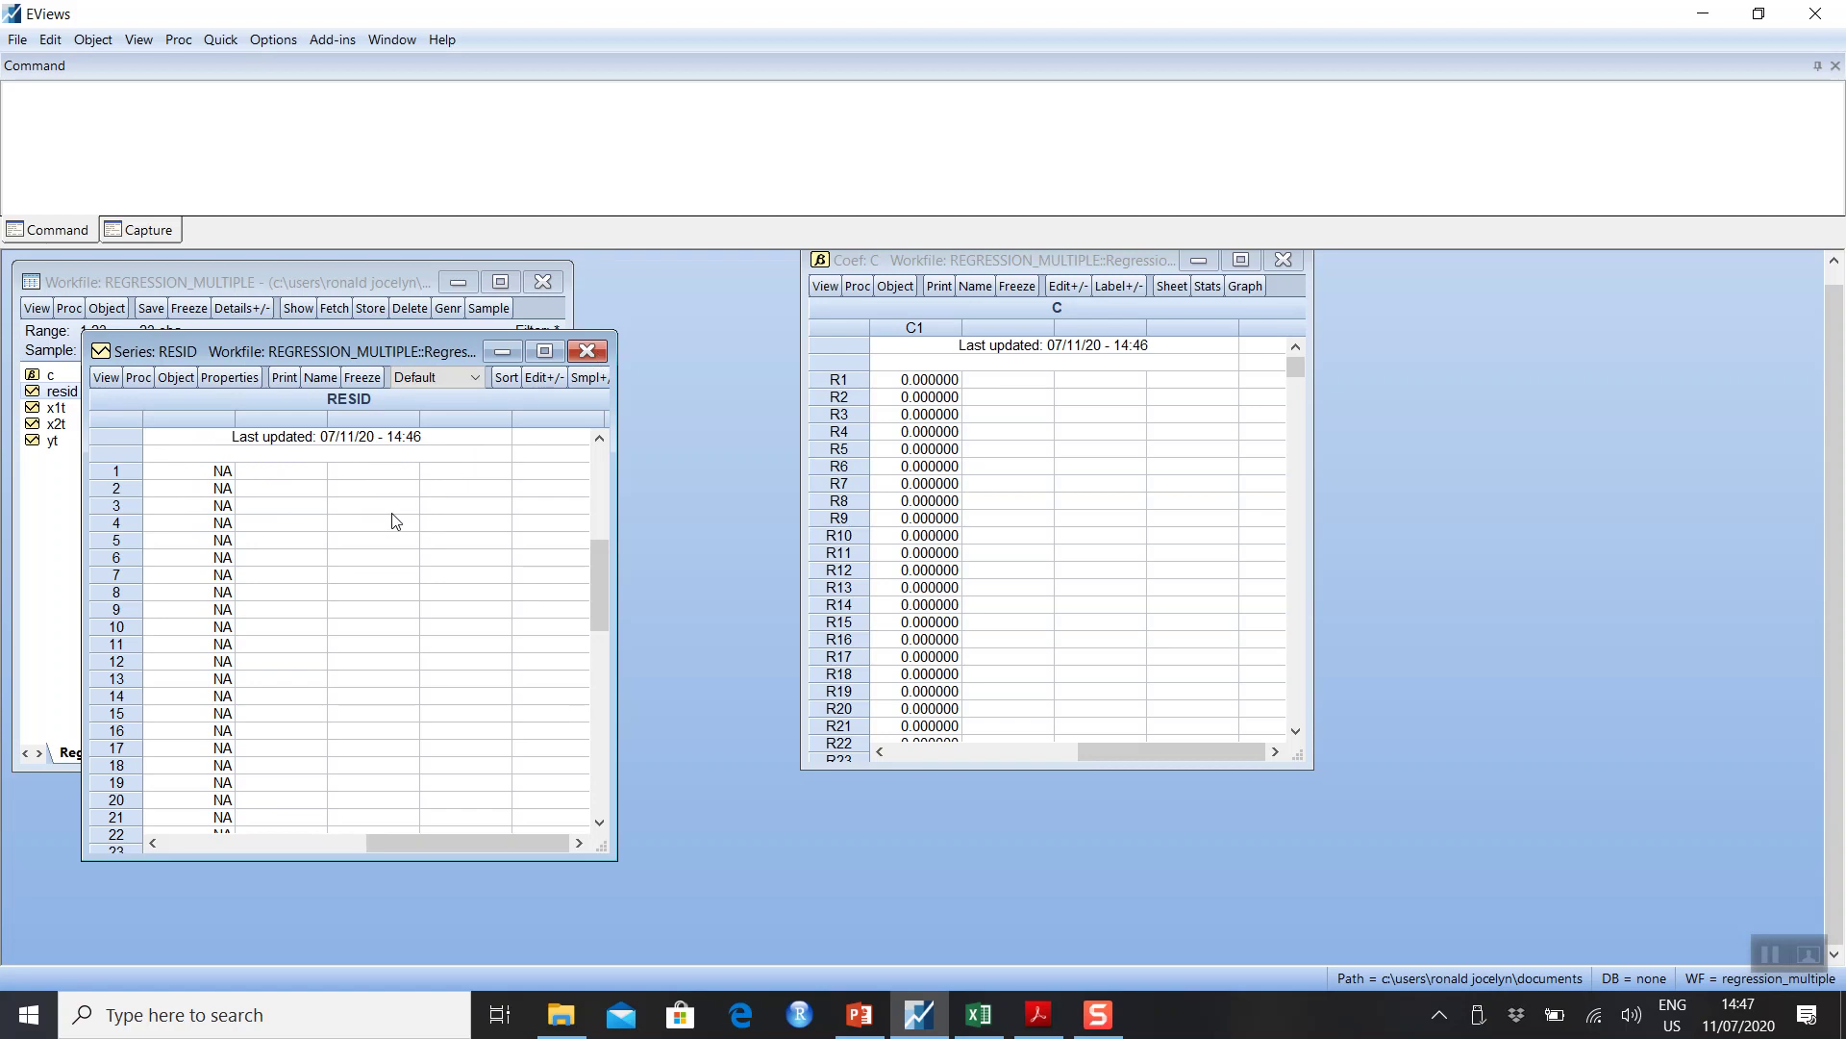
pyautogui.moveTo(420, 346); pyautogui.dragTo(1533, 287)
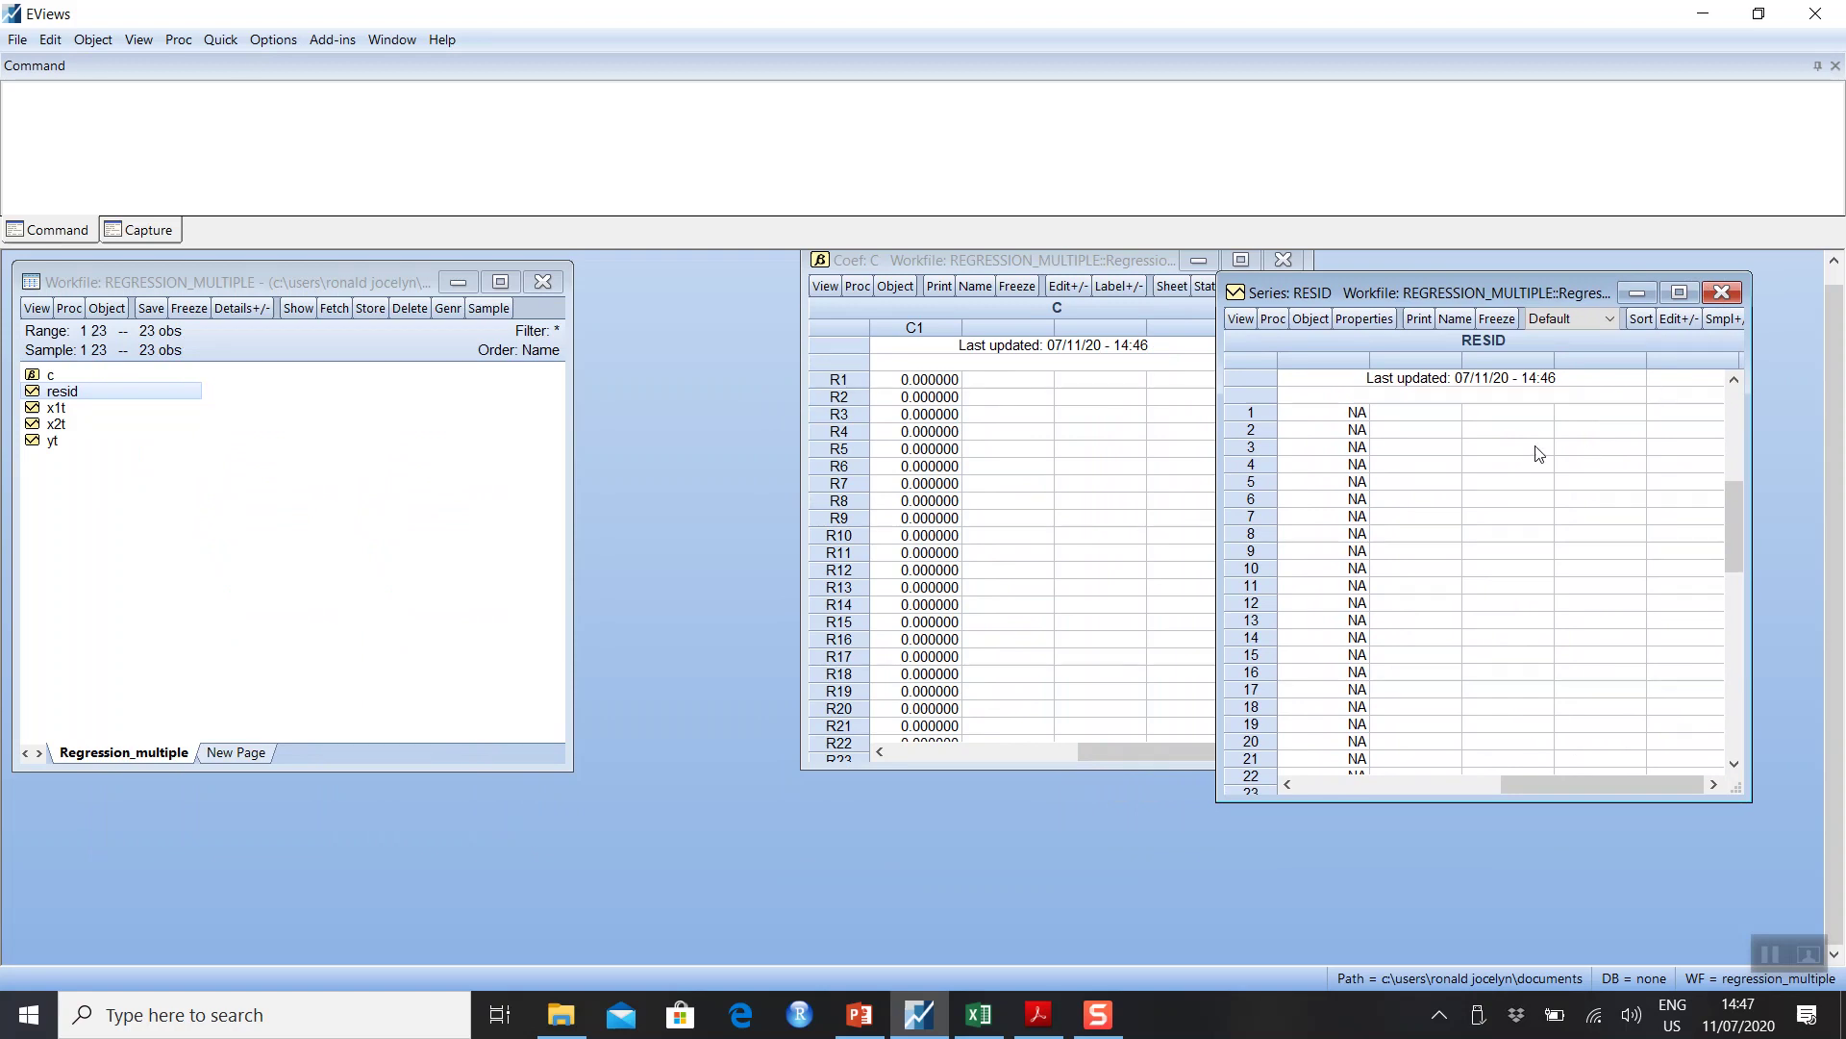
pyautogui.doubleClick(44, 409)
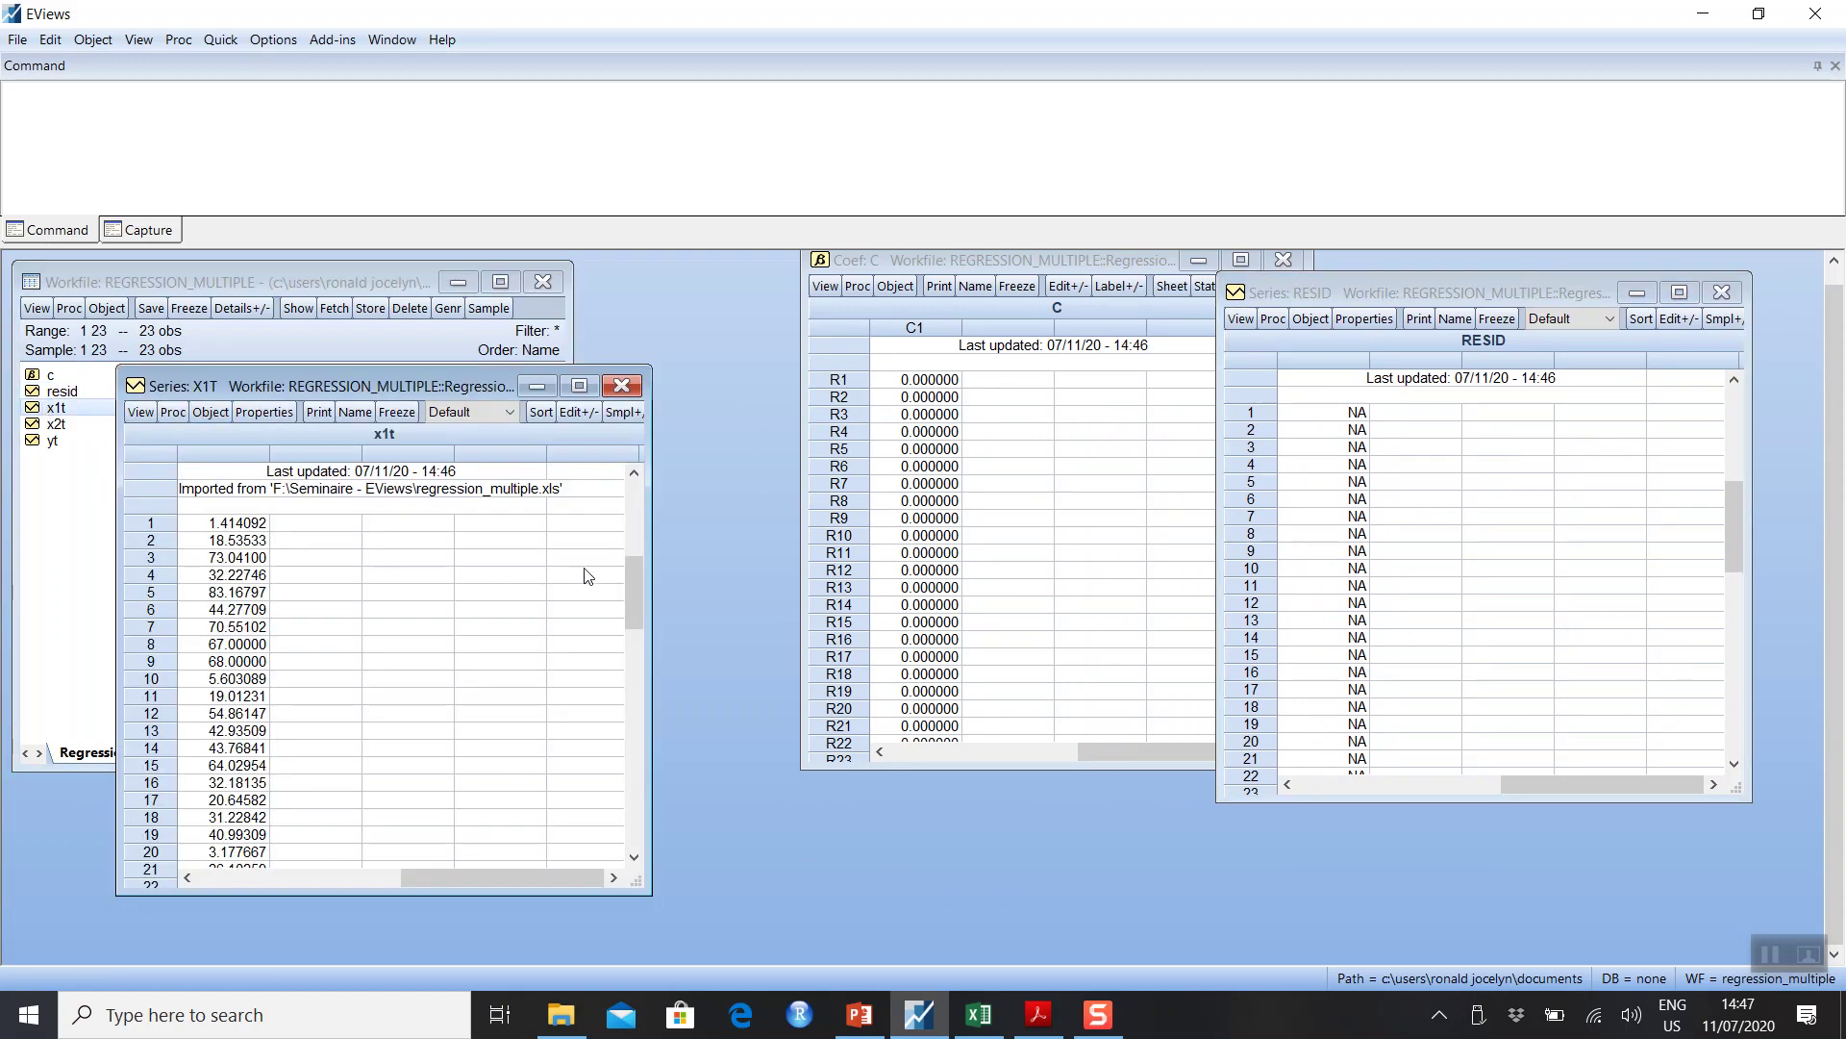
pyautogui.moveTo(633, 589); pyautogui.dragTo(589, 910)
pyautogui.click(140, 414)
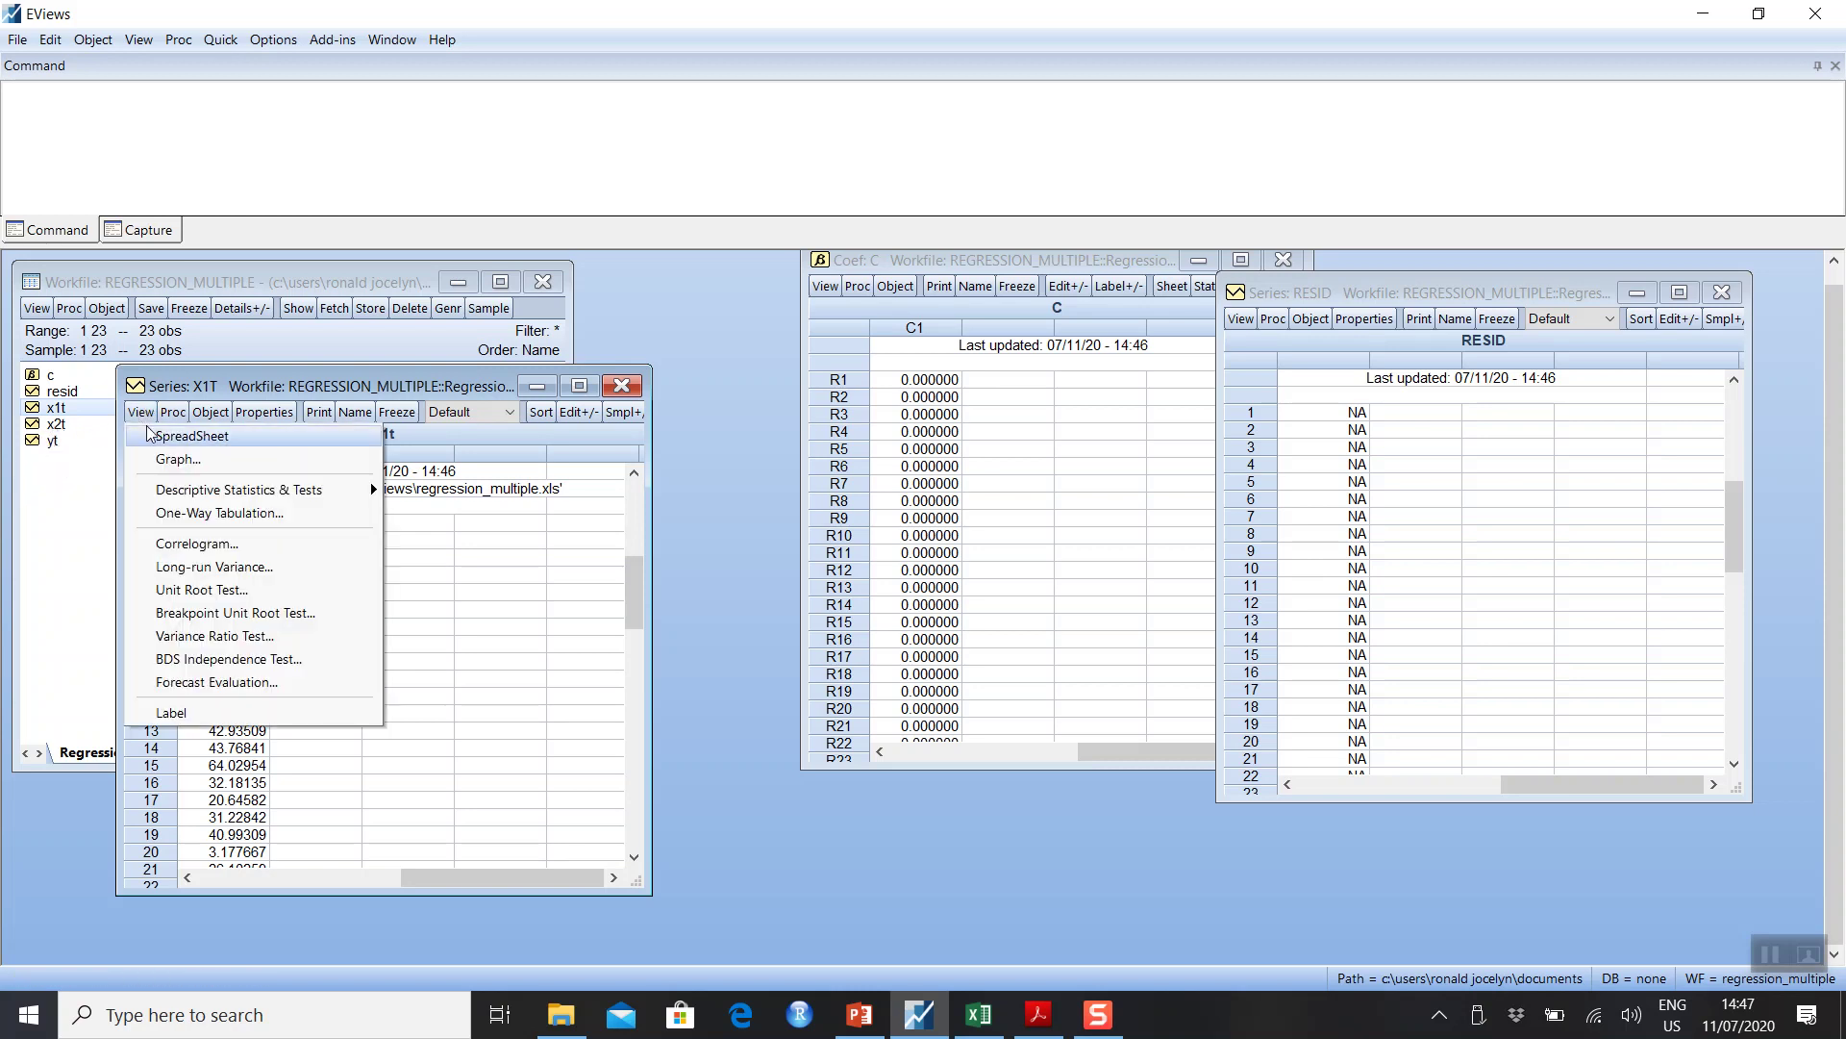
pyautogui.click(180, 458)
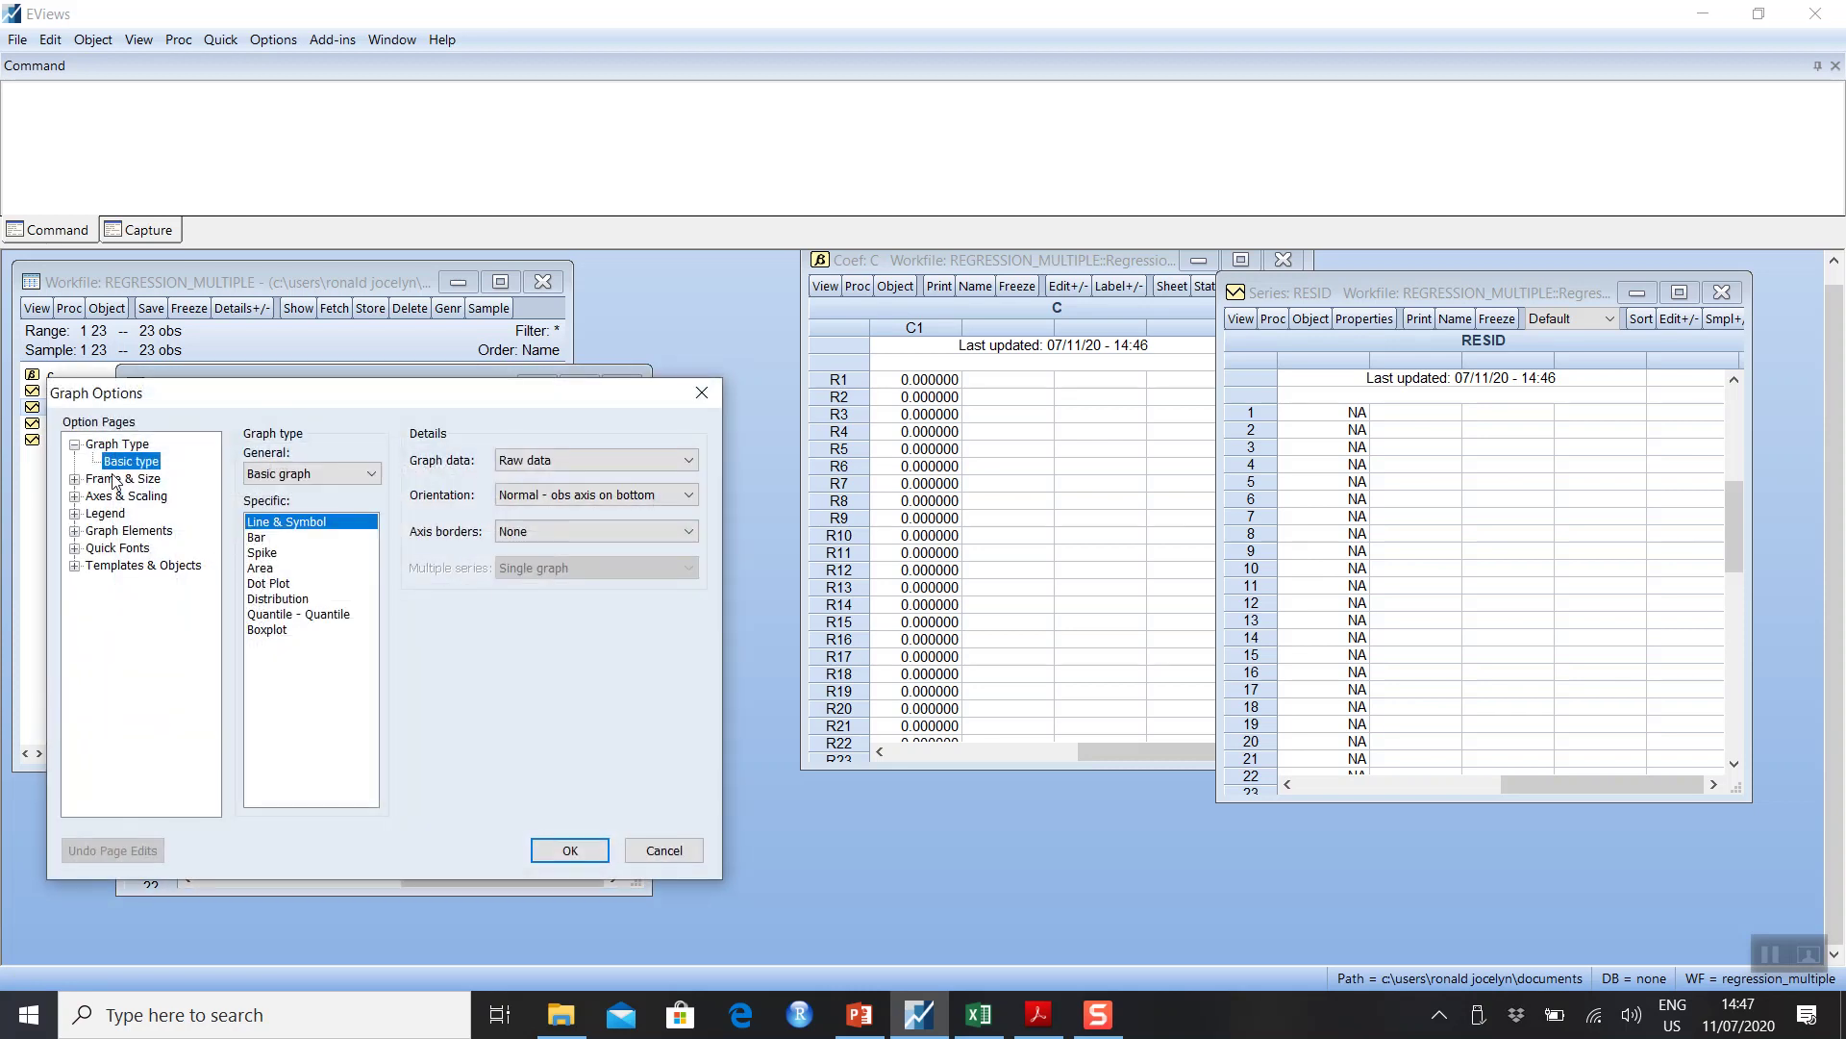
pyautogui.click(691, 404)
# - Plot x1t as a basic Line & Symbol graph of the raw data and maximize its window
pyautogui.click(140, 411)
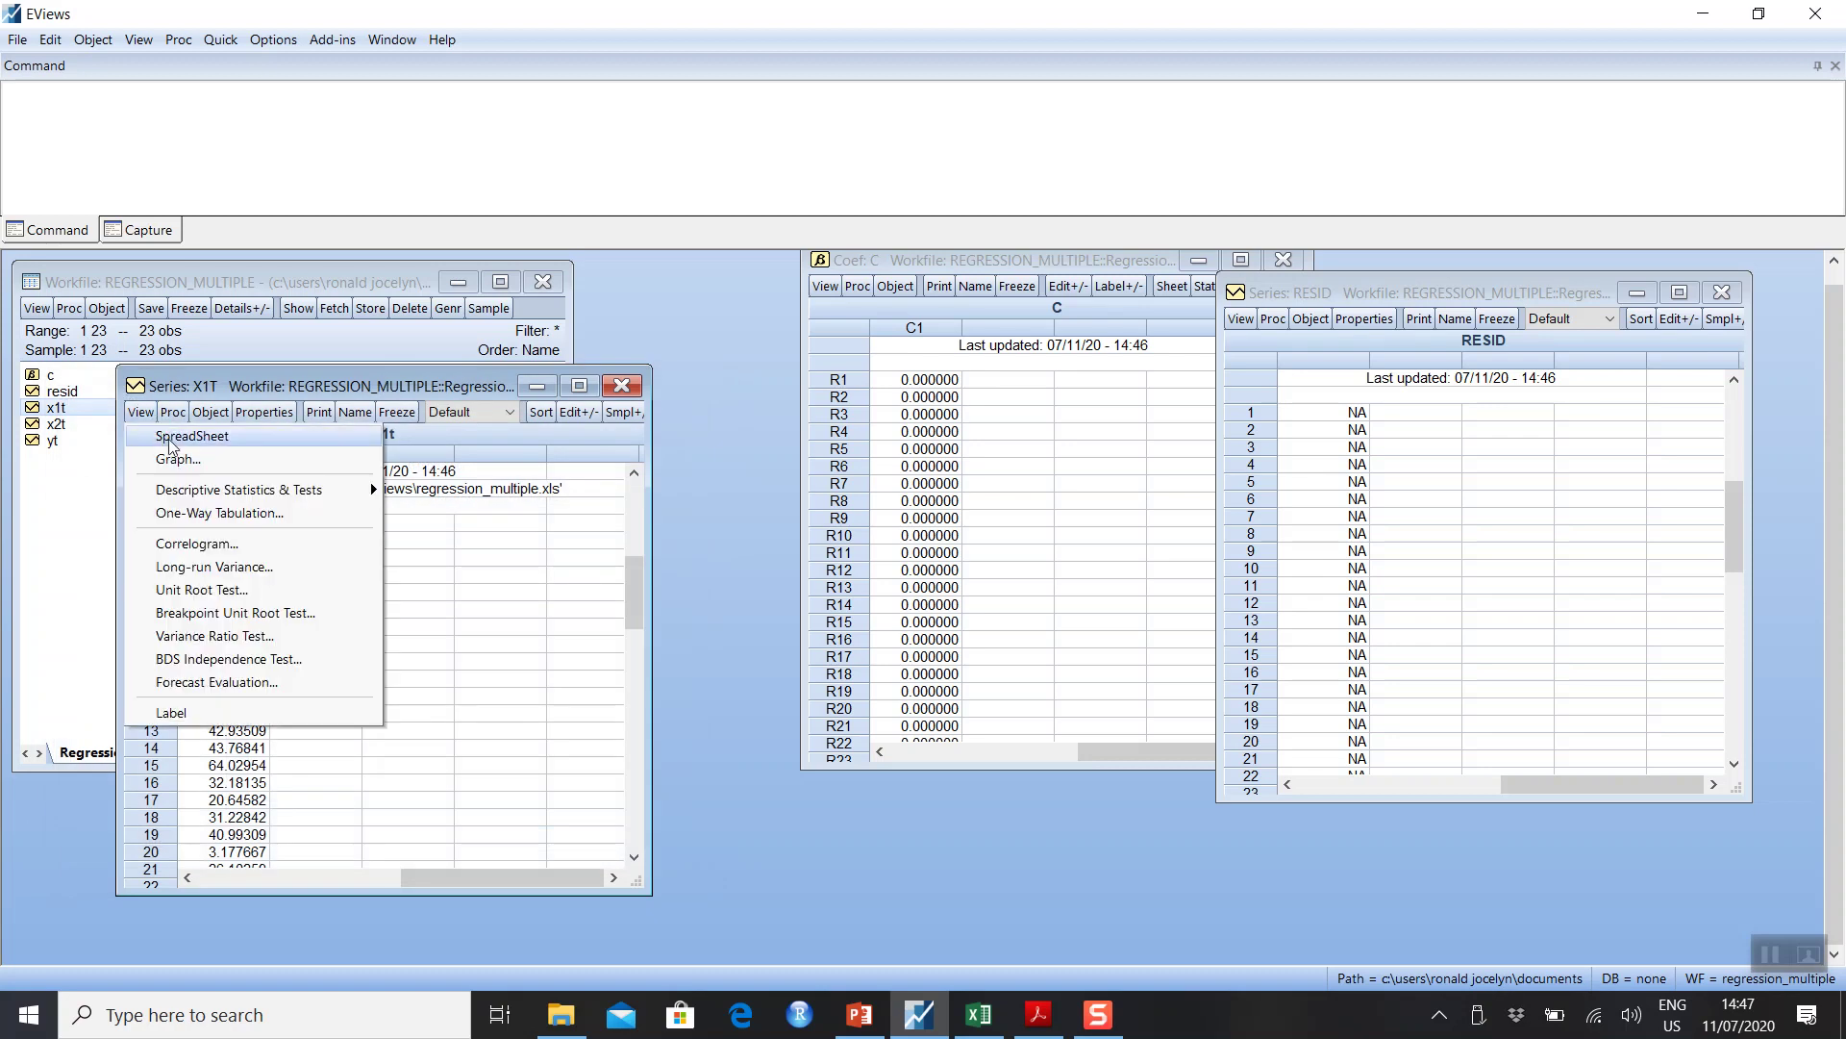
pyautogui.click(199, 466)
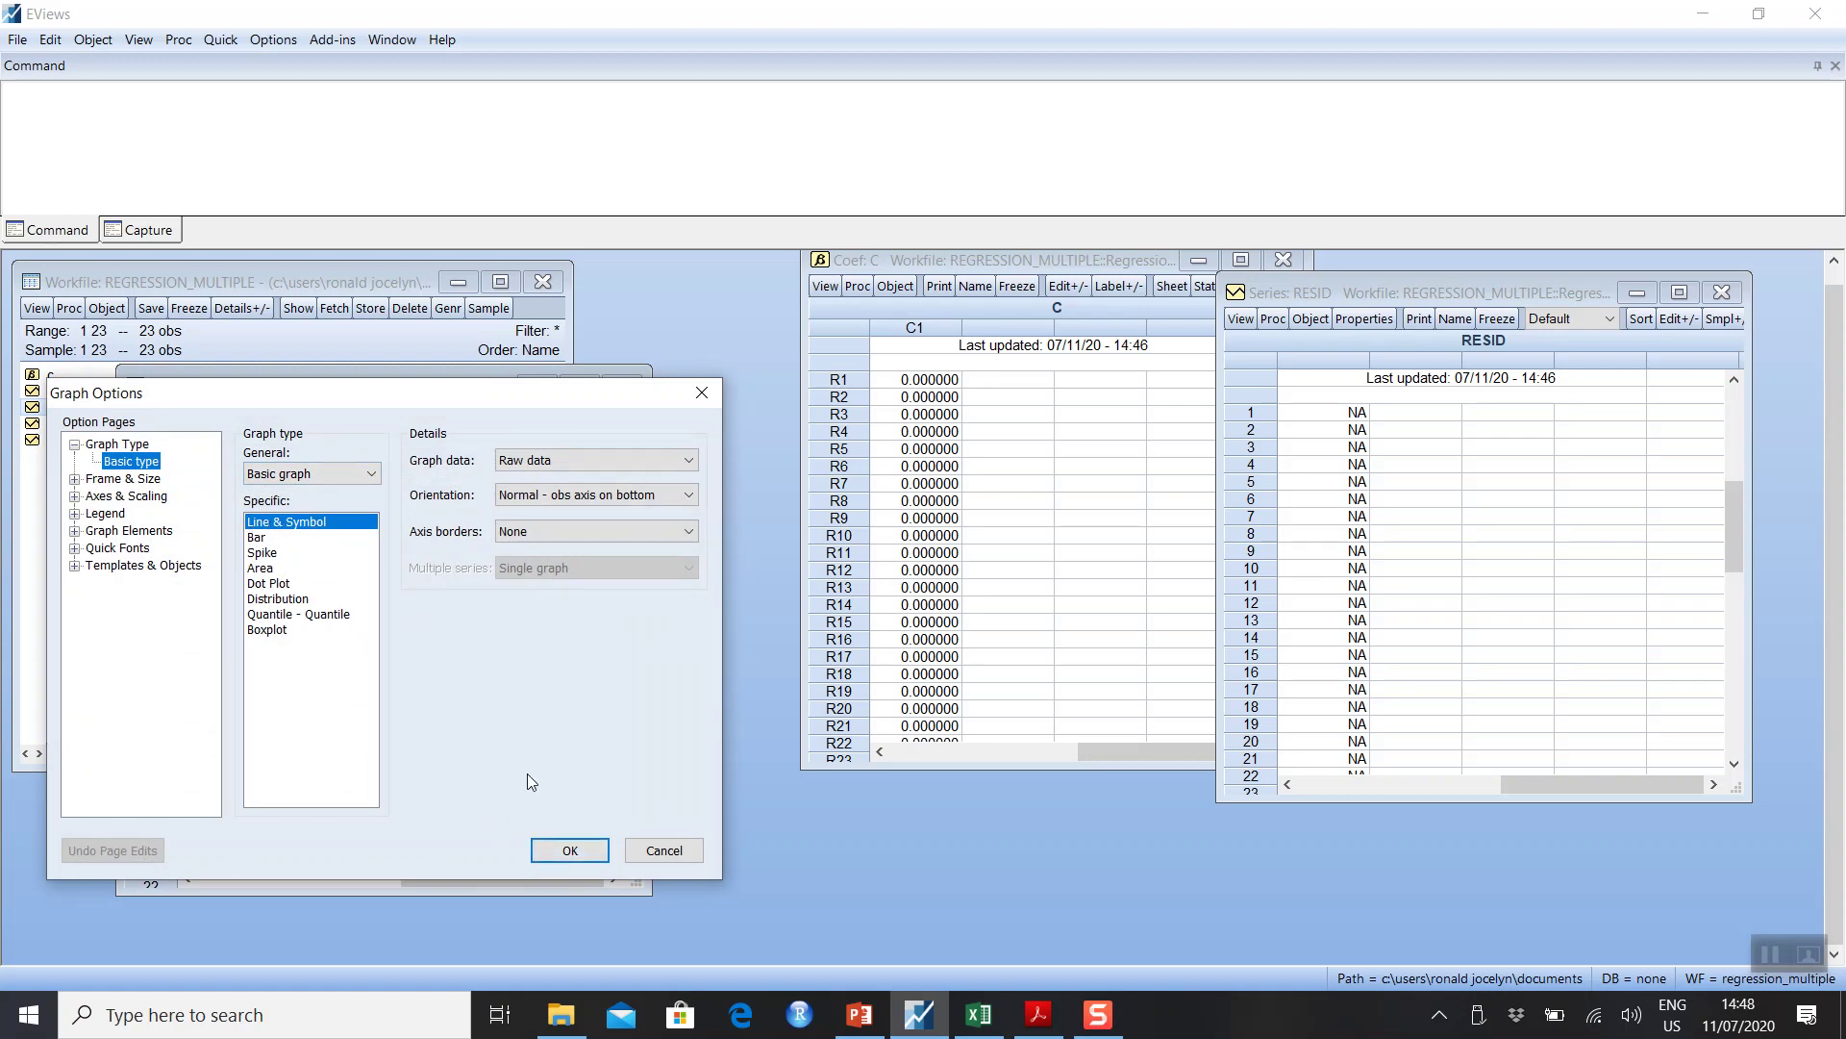
pyautogui.click(567, 850)
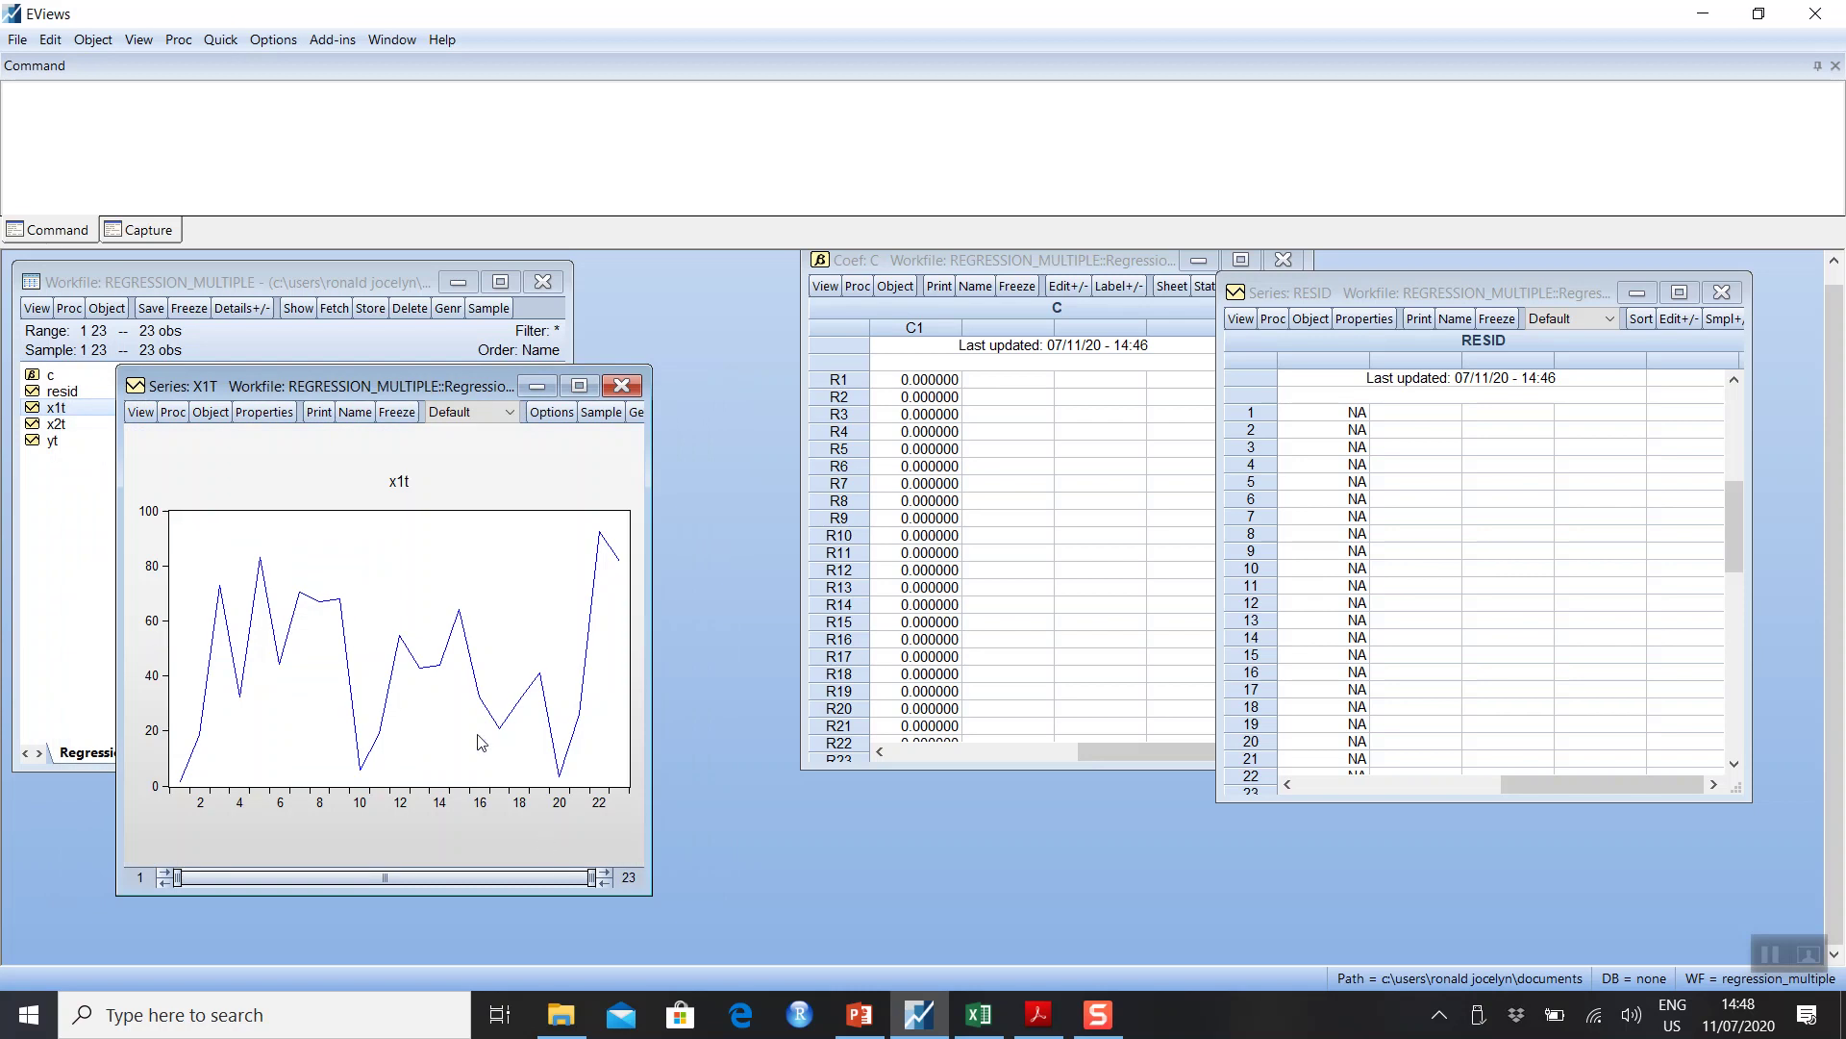
pyautogui.click(579, 389)
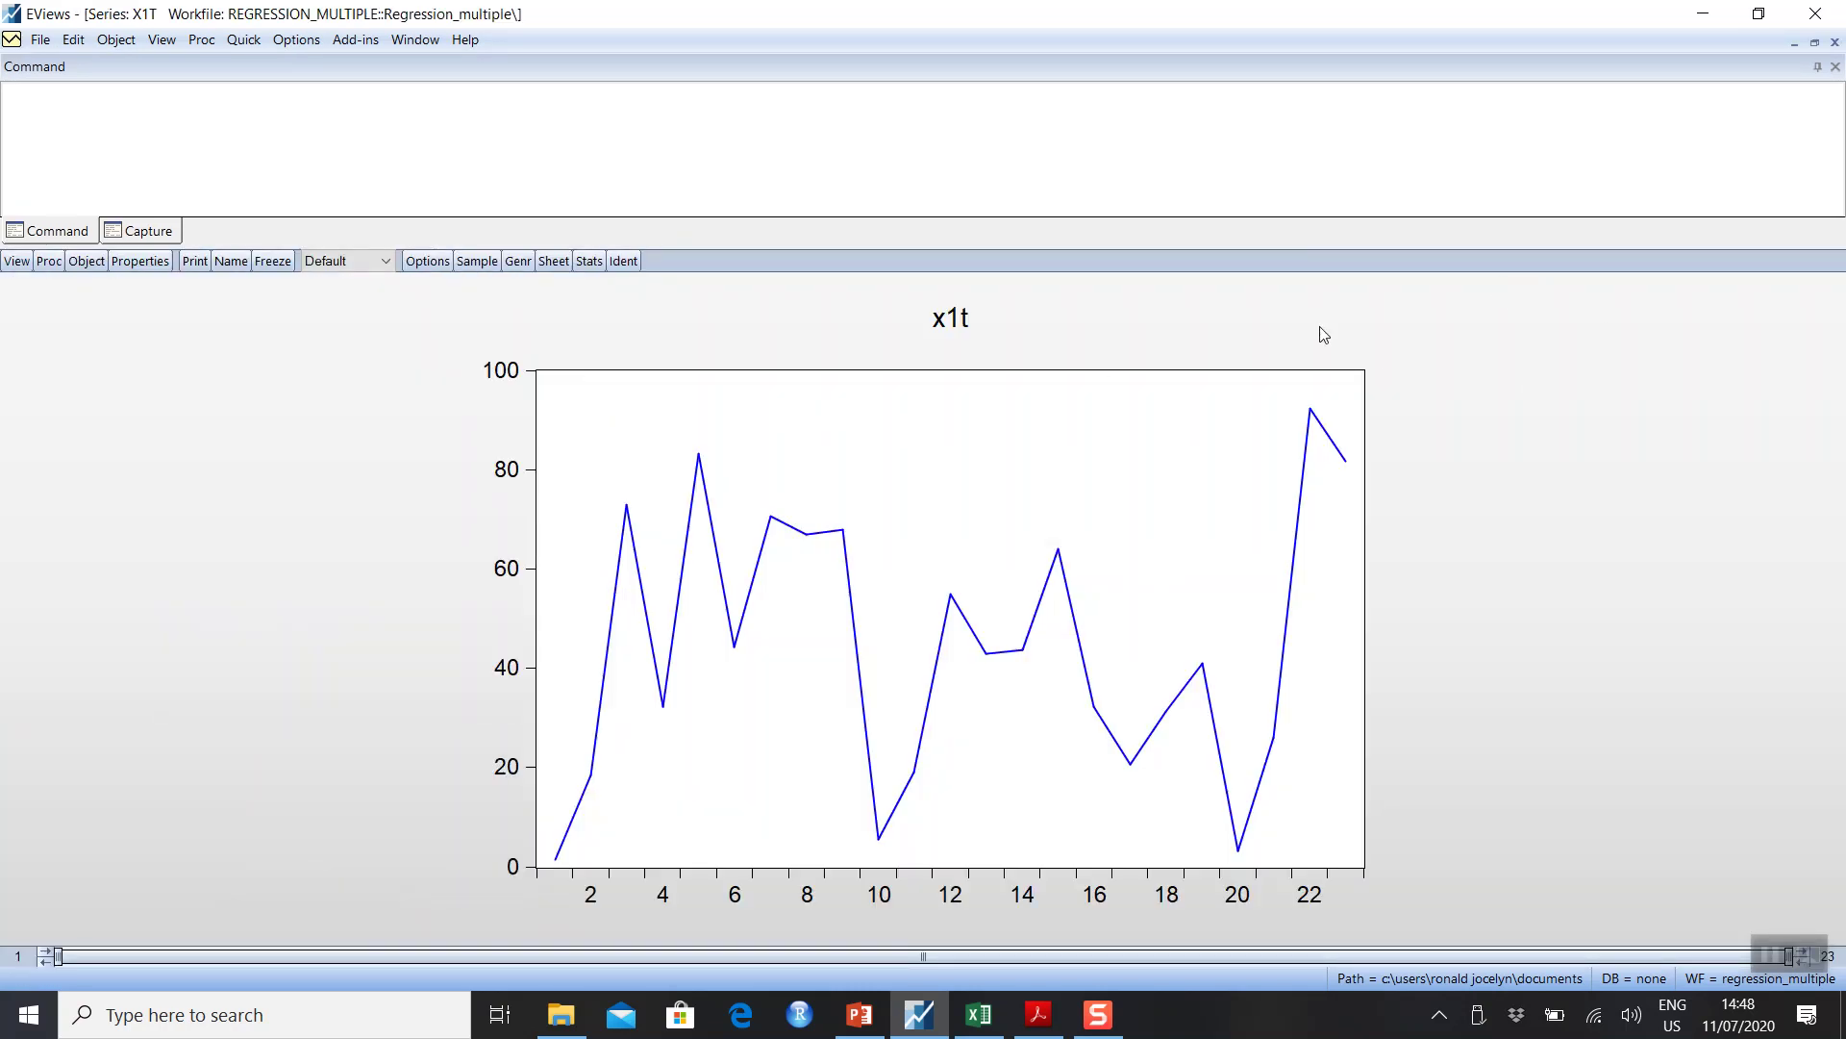
# - Close the Command and Capture panes and restore the x1t graph window to its smaller size
pyautogui.click(1836, 67)
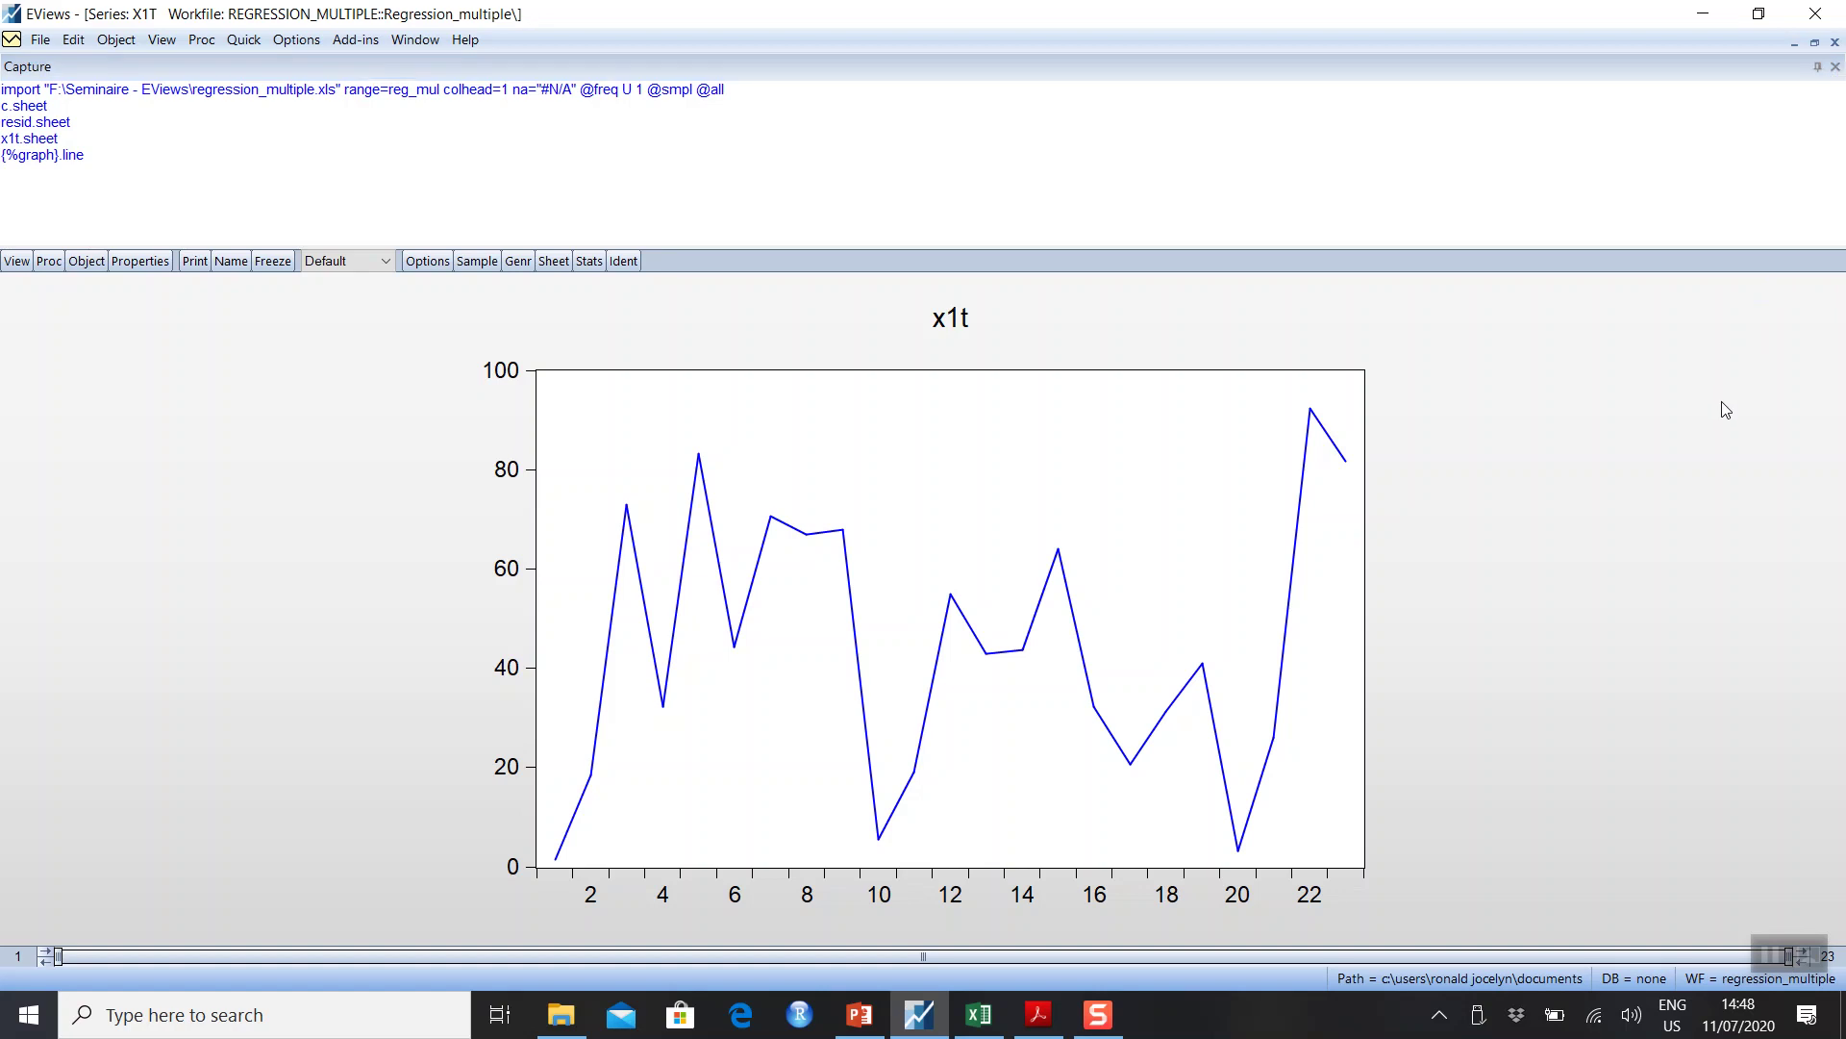
pyautogui.click(1814, 42)
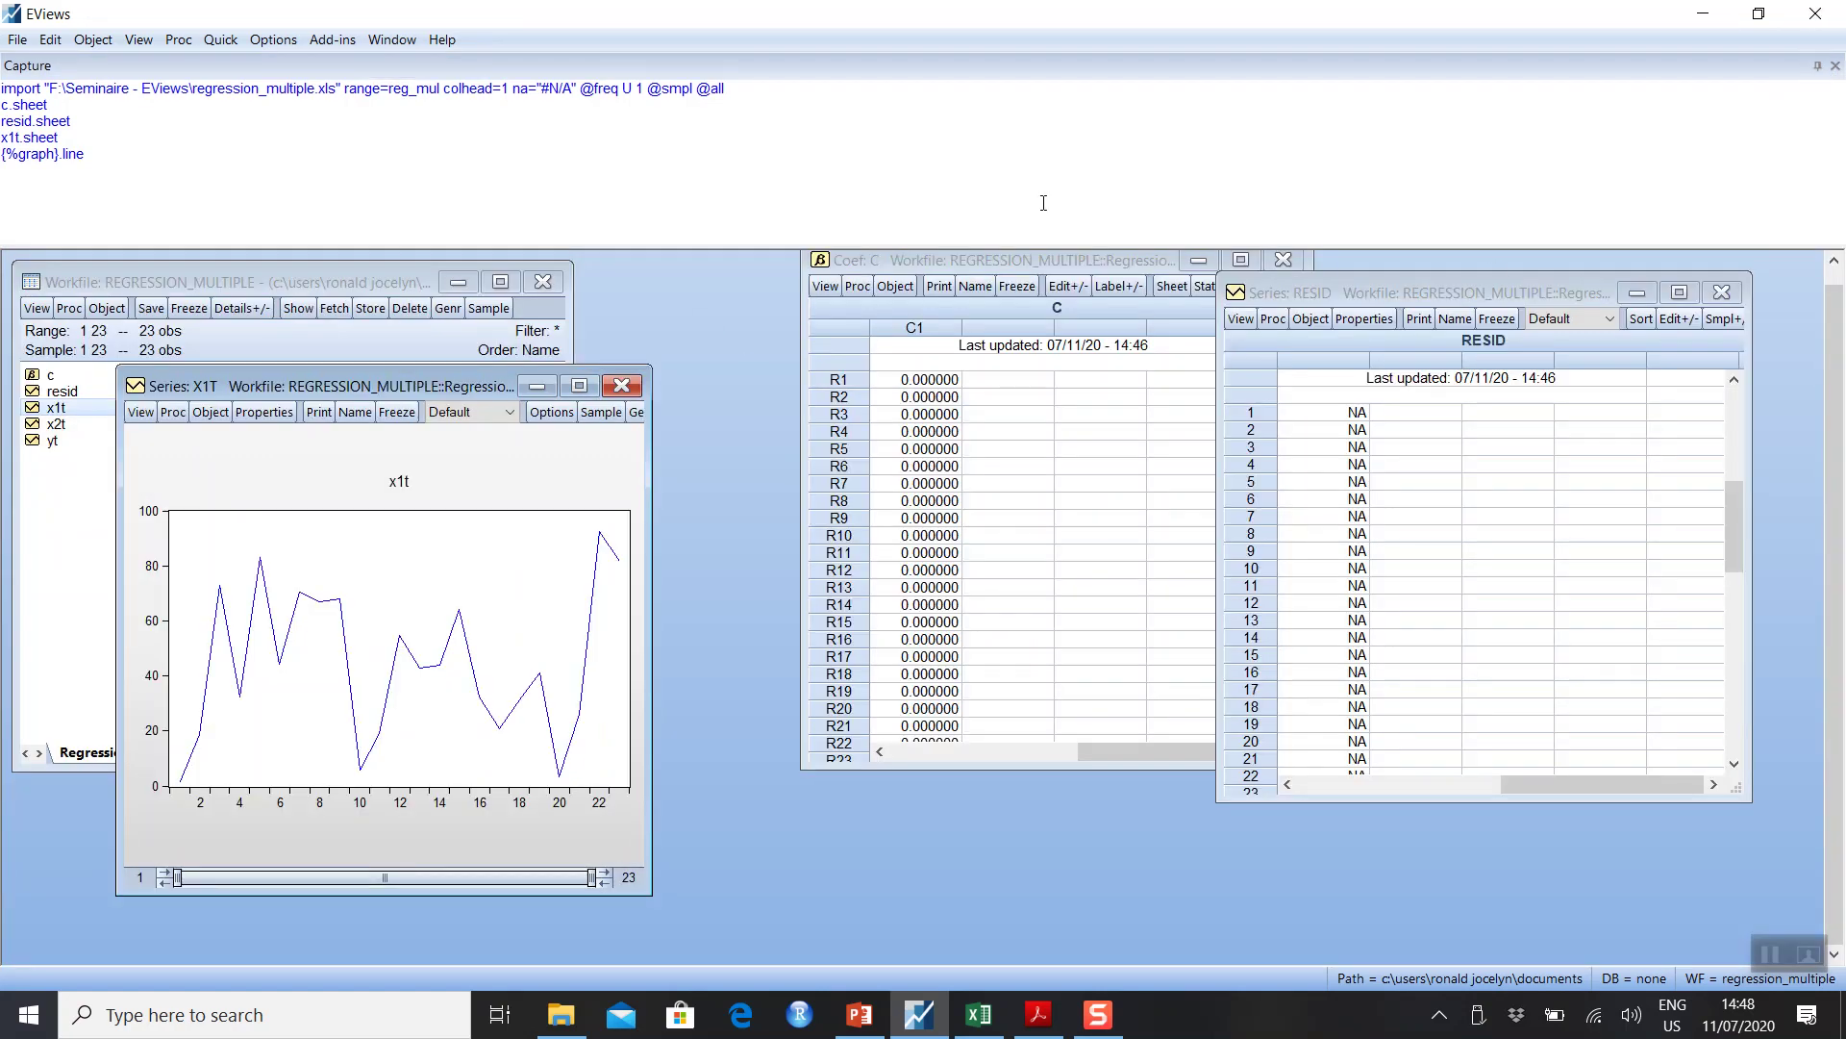
pyautogui.click(1835, 67)
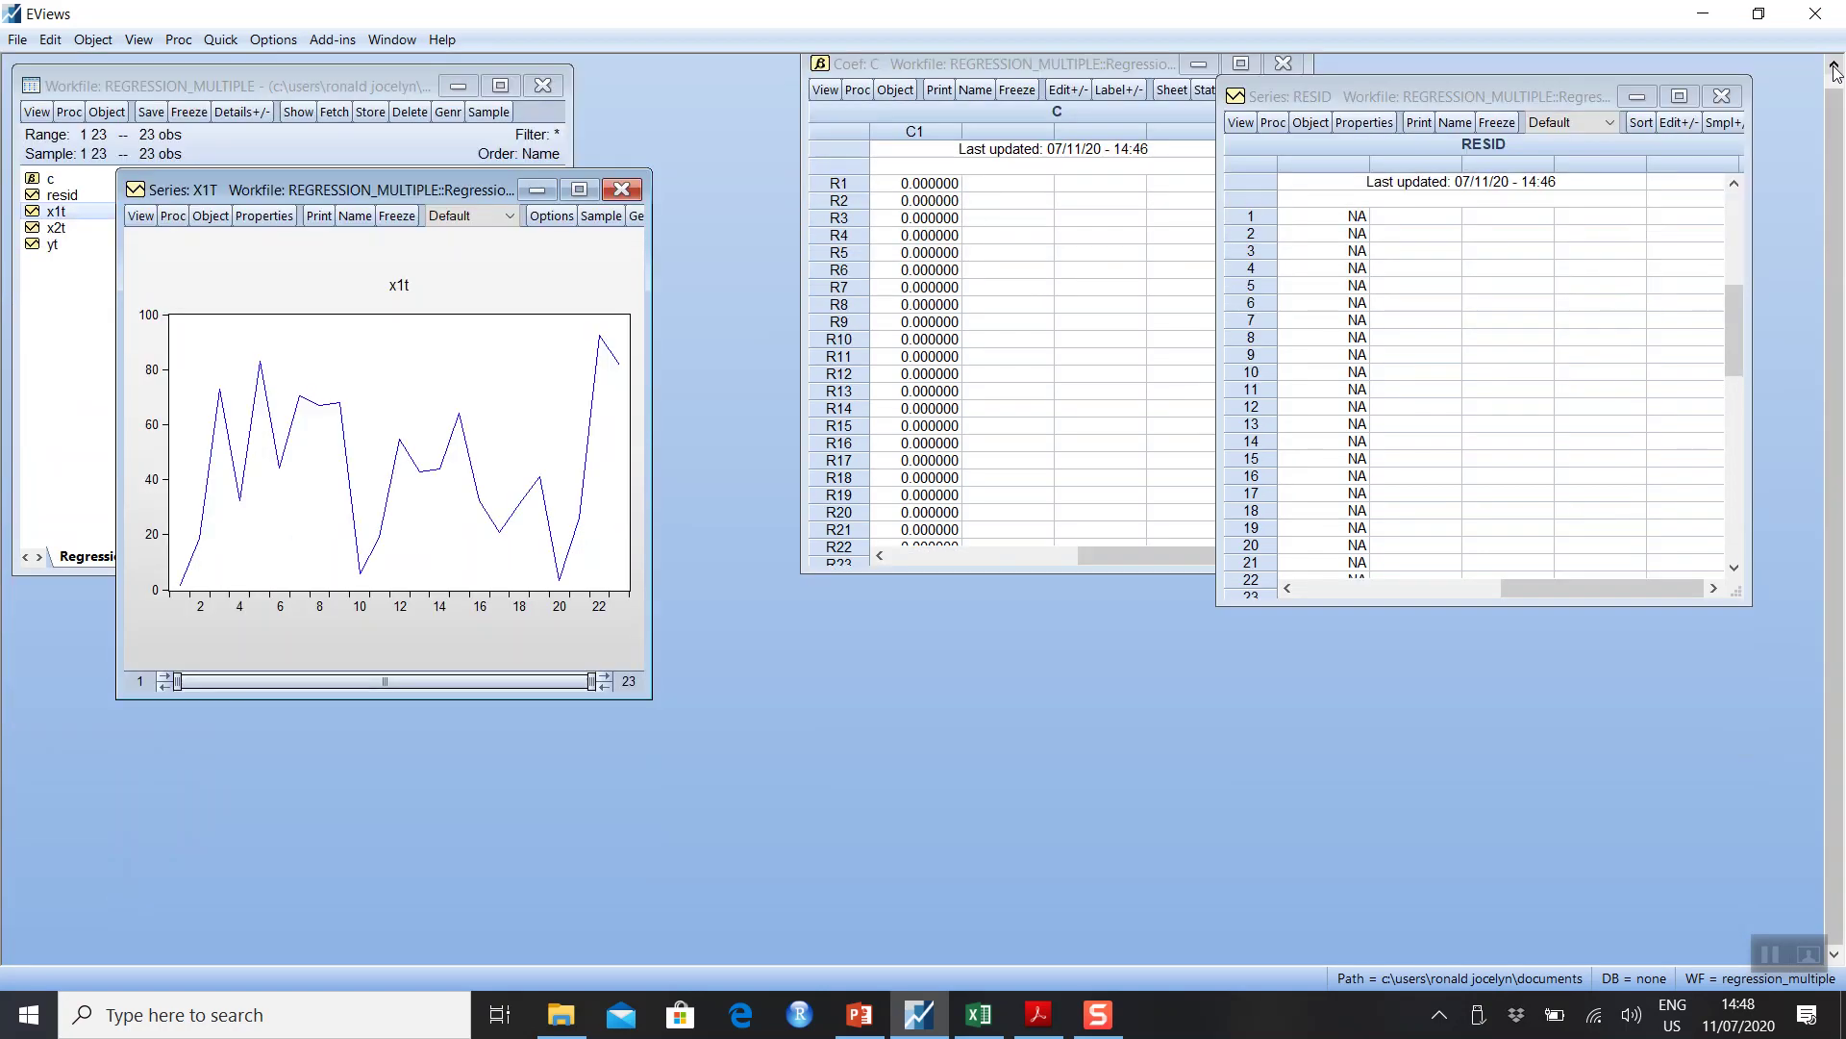
# - Open x1t, x2t and yt together as a group and move the group window away from the workfile
pyautogui.click(55, 308)
pyautogui.click(58, 213)
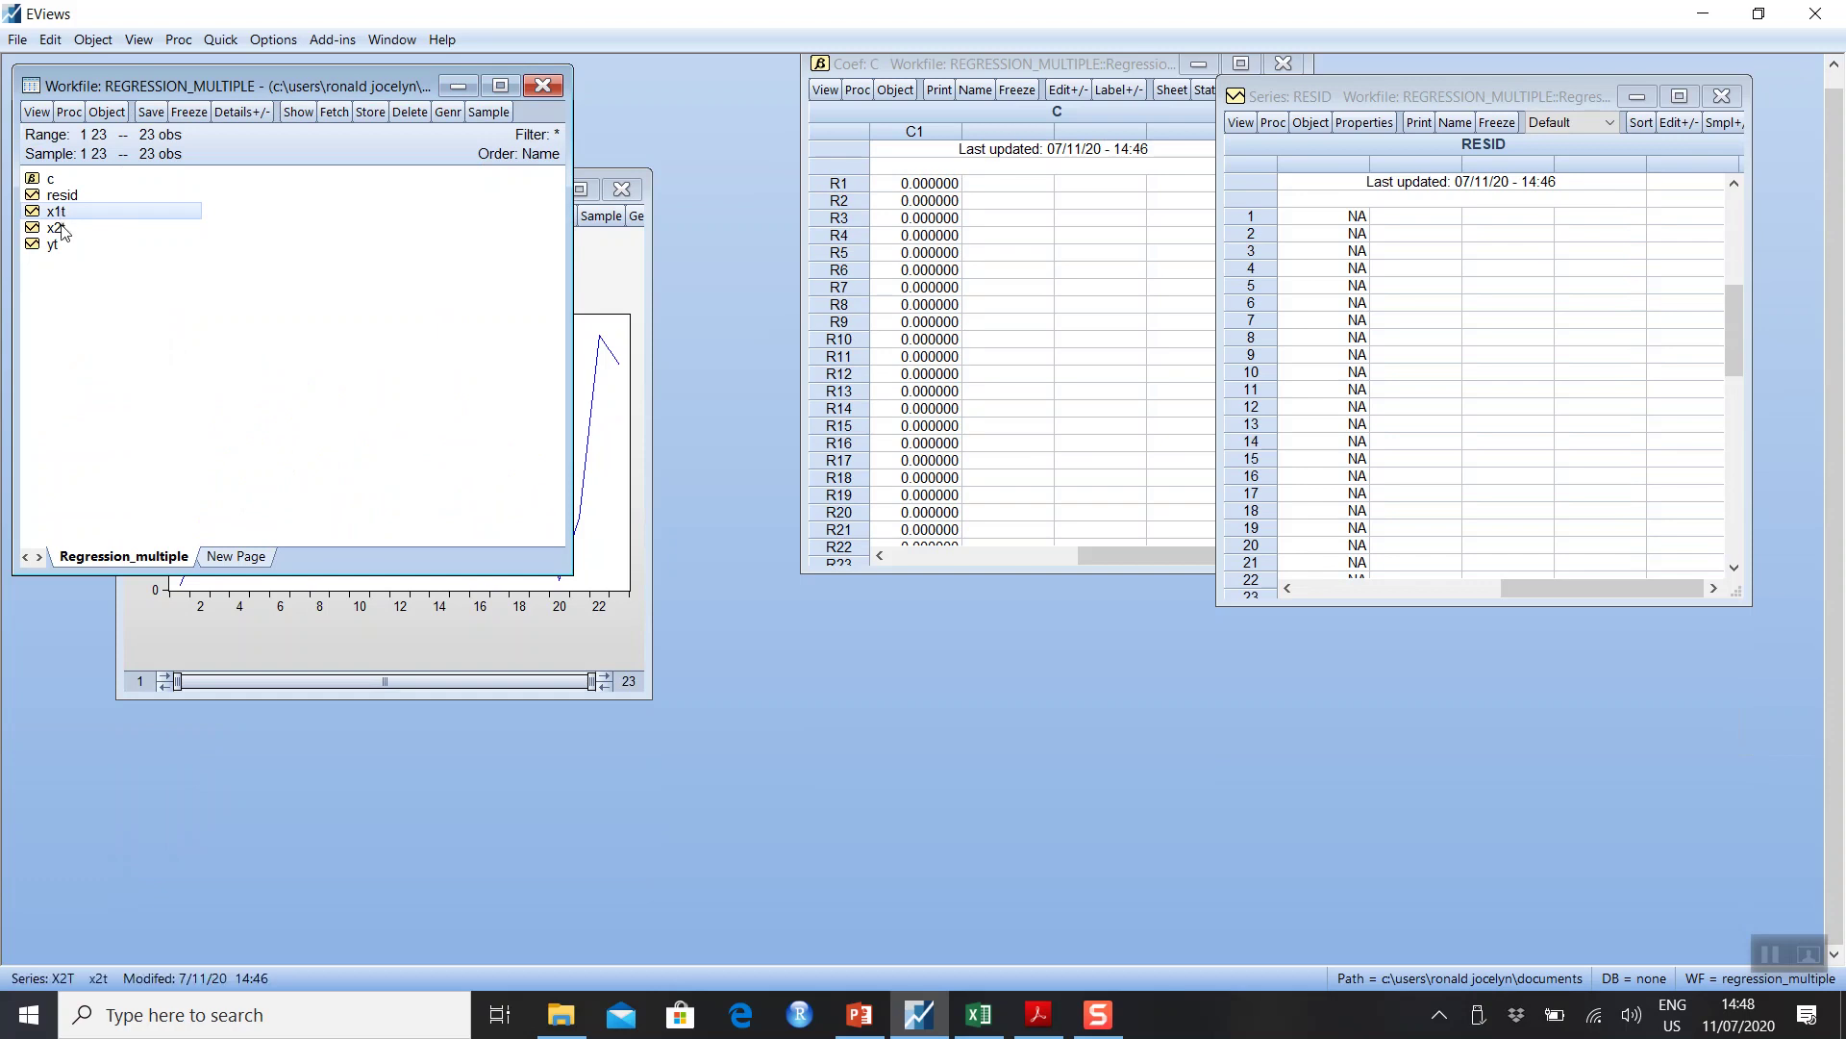
pyautogui.keyDown('ctrl'); pyautogui.click(59, 228); pyautogui.keyUp('ctrl')
pyautogui.keyDown('ctrl'); pyautogui.click(51, 247); pyautogui.keyUp('ctrl')
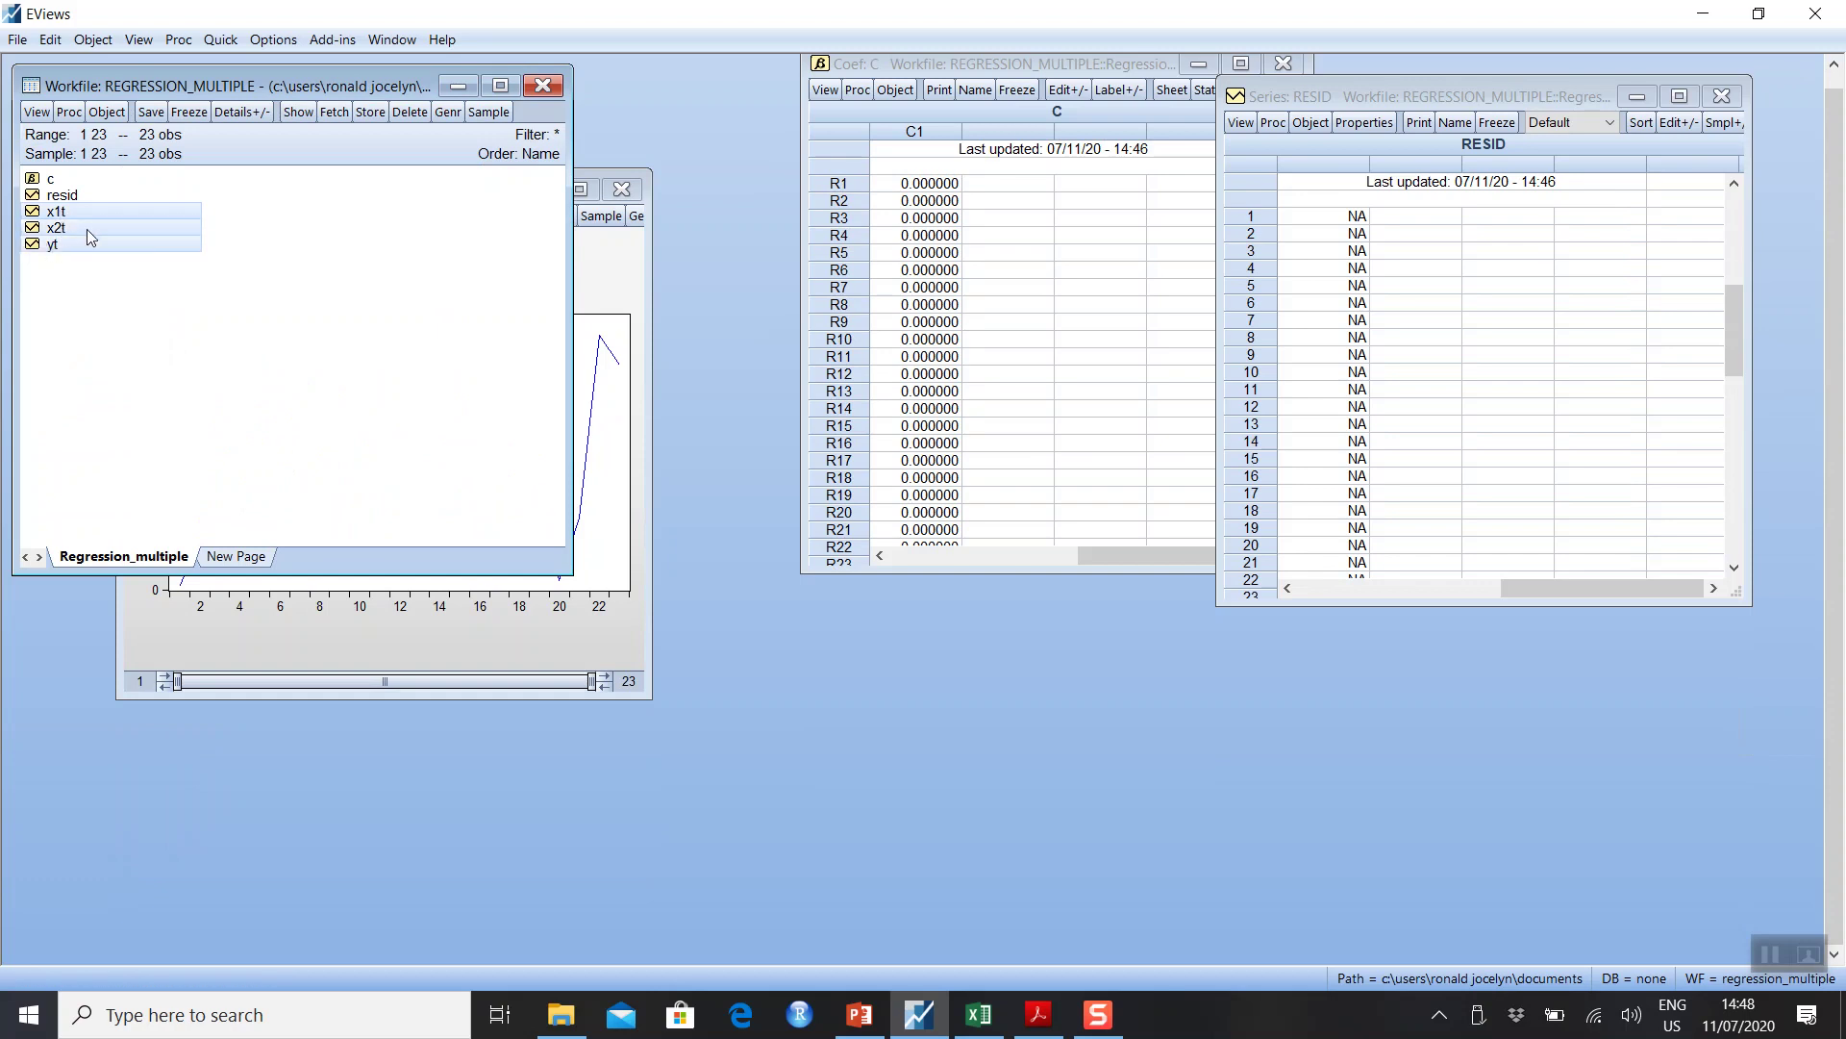
pyautogui.rightClick(87, 229)
pyautogui.moveTo(112, 246)
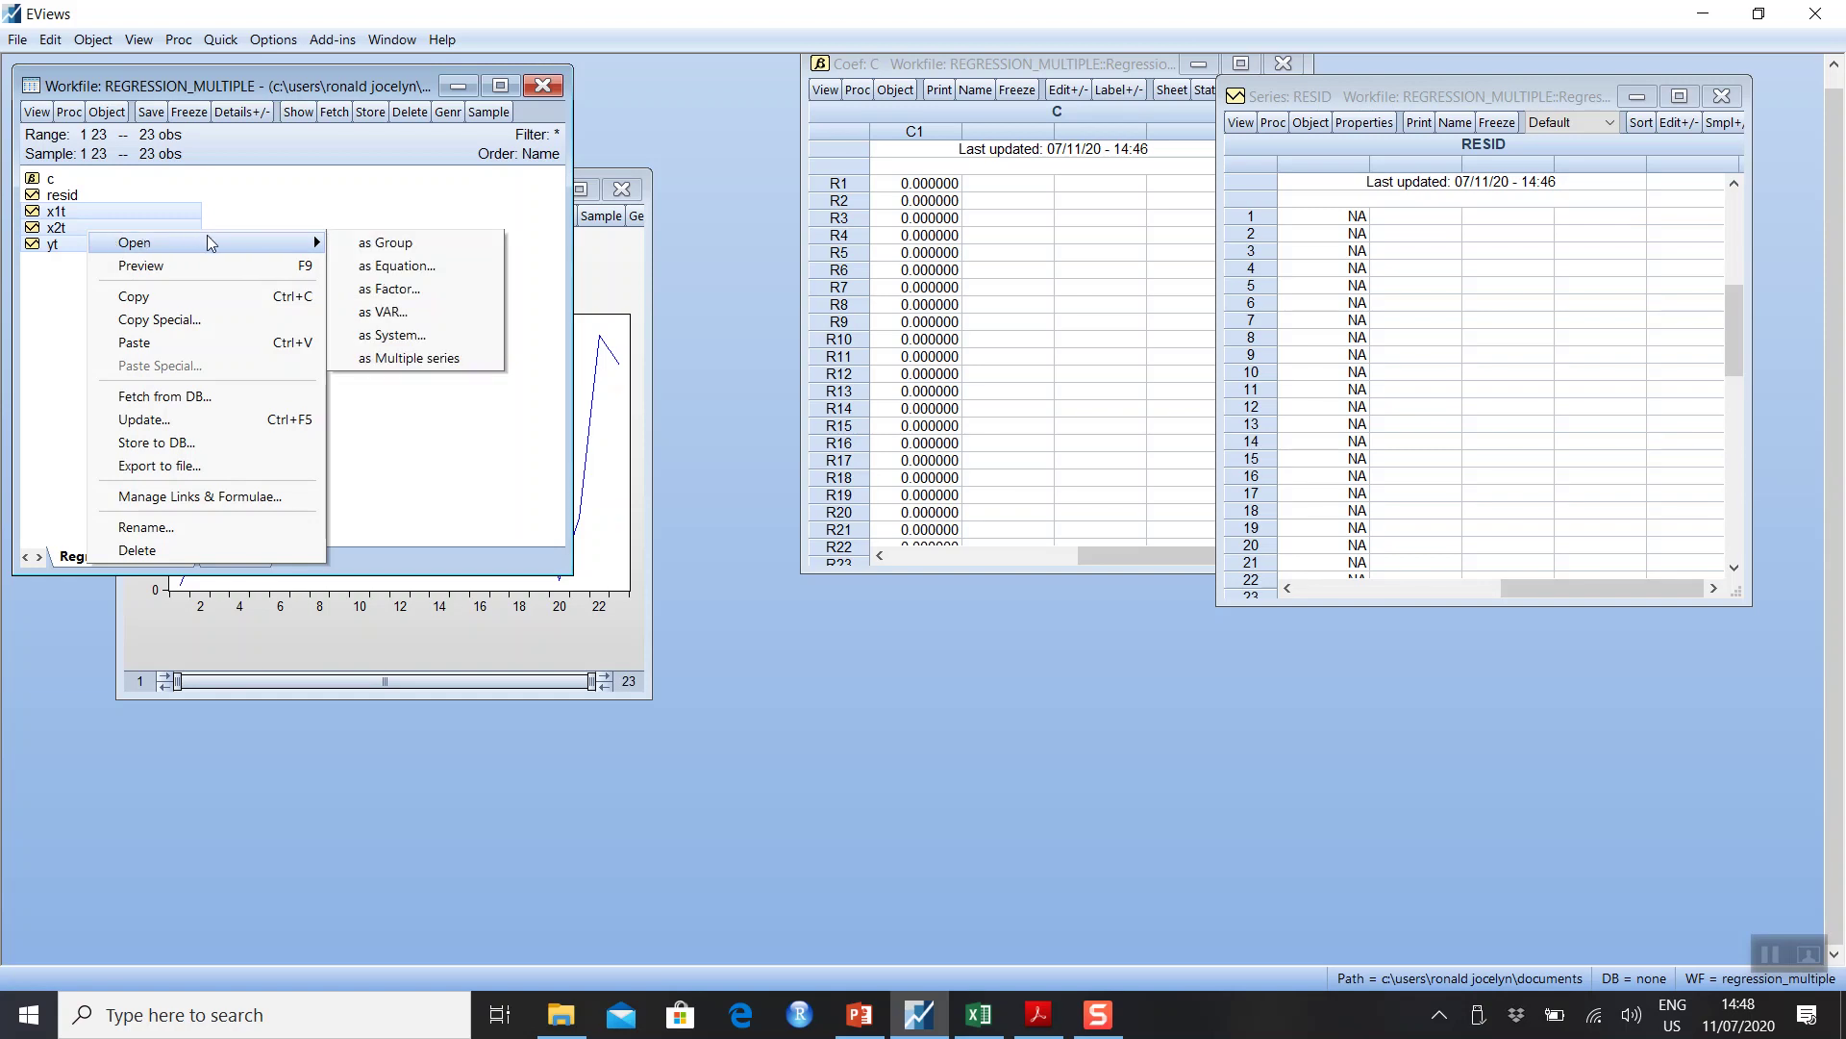
pyautogui.click(418, 244)
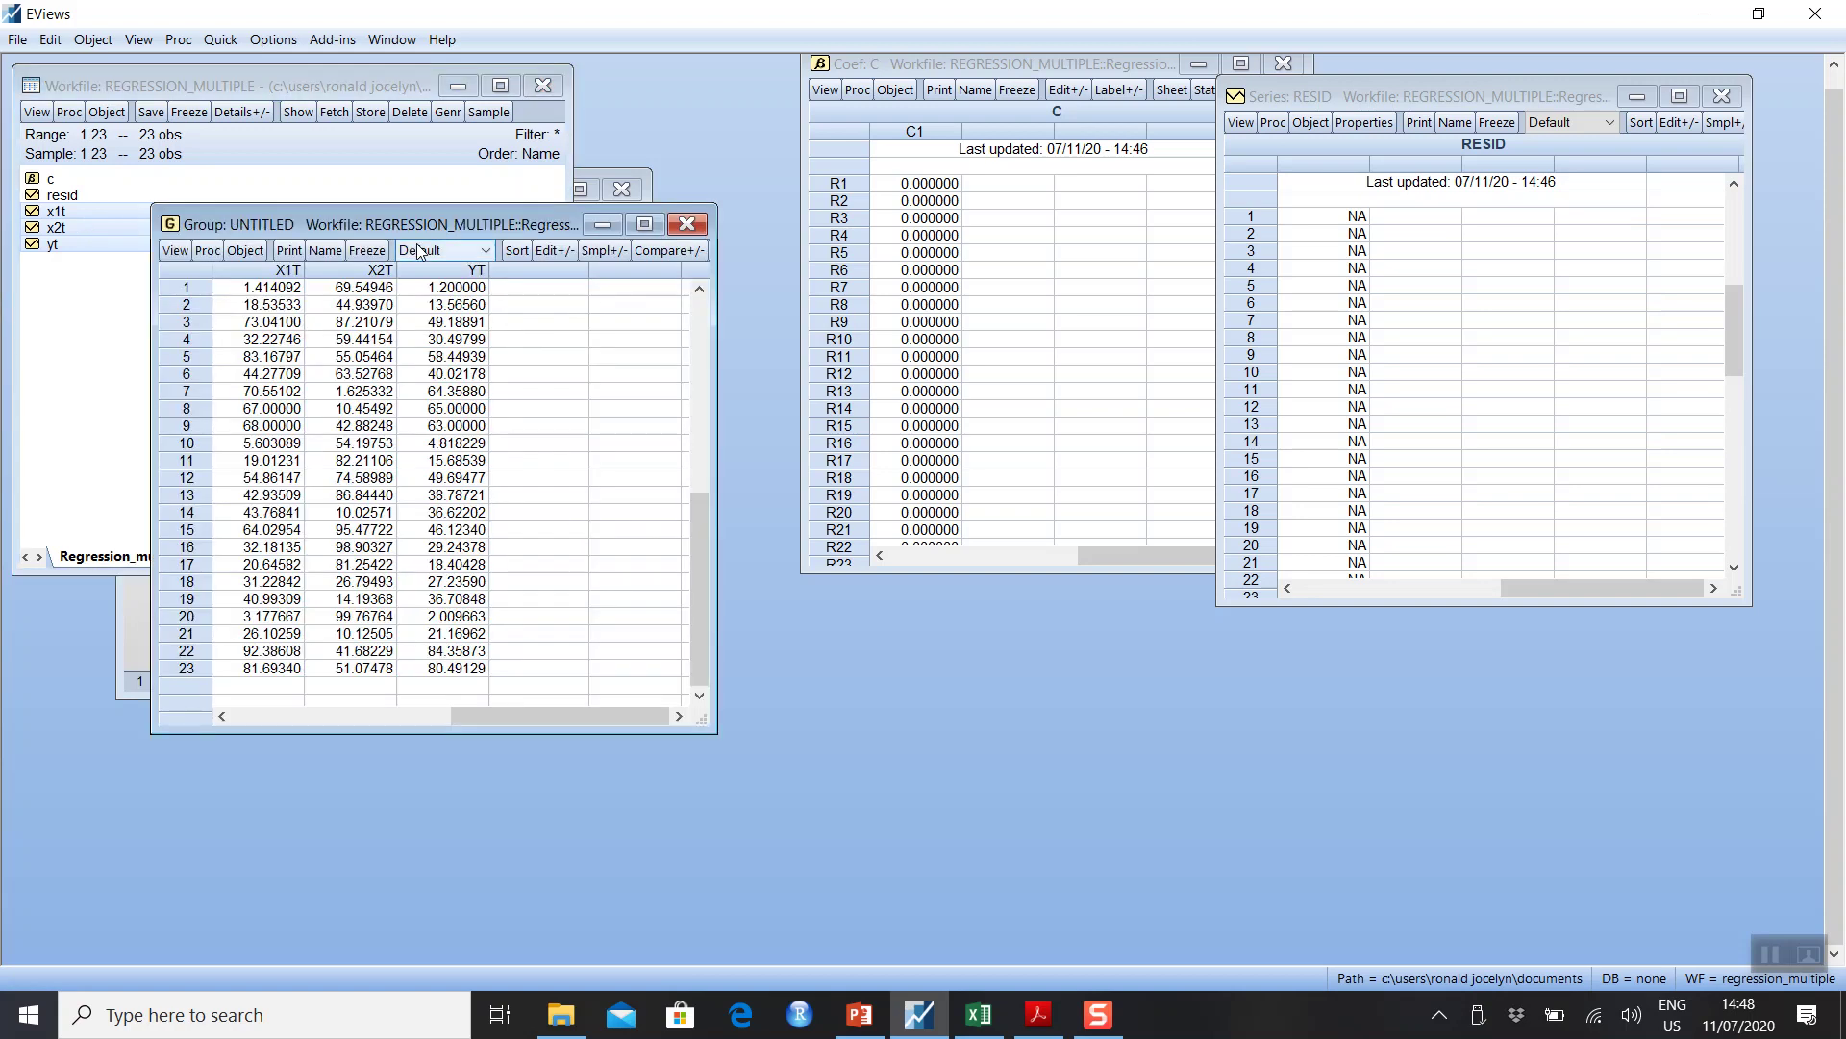
pyautogui.moveTo(637, 279); pyautogui.dragTo(969, 357)
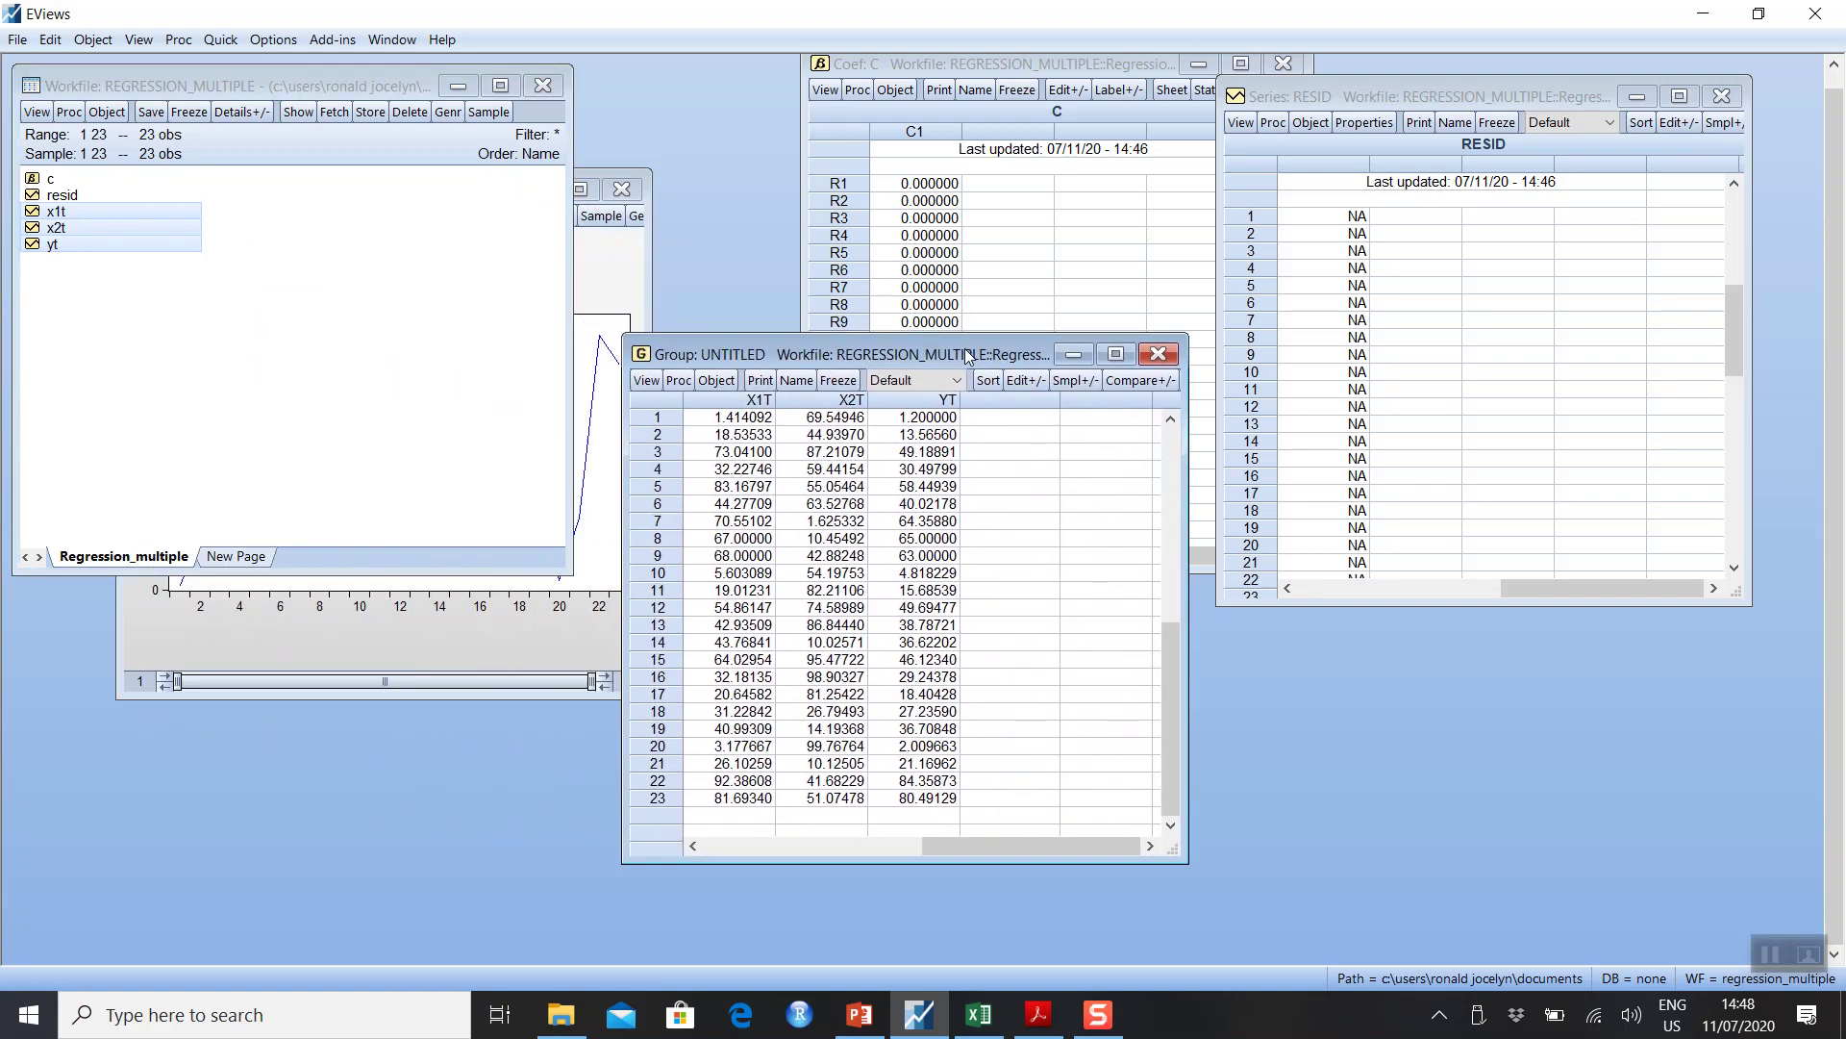
# - Name the untitled group of x1t, x2t and yt group01 and close its window
pyautogui.click(796, 381)
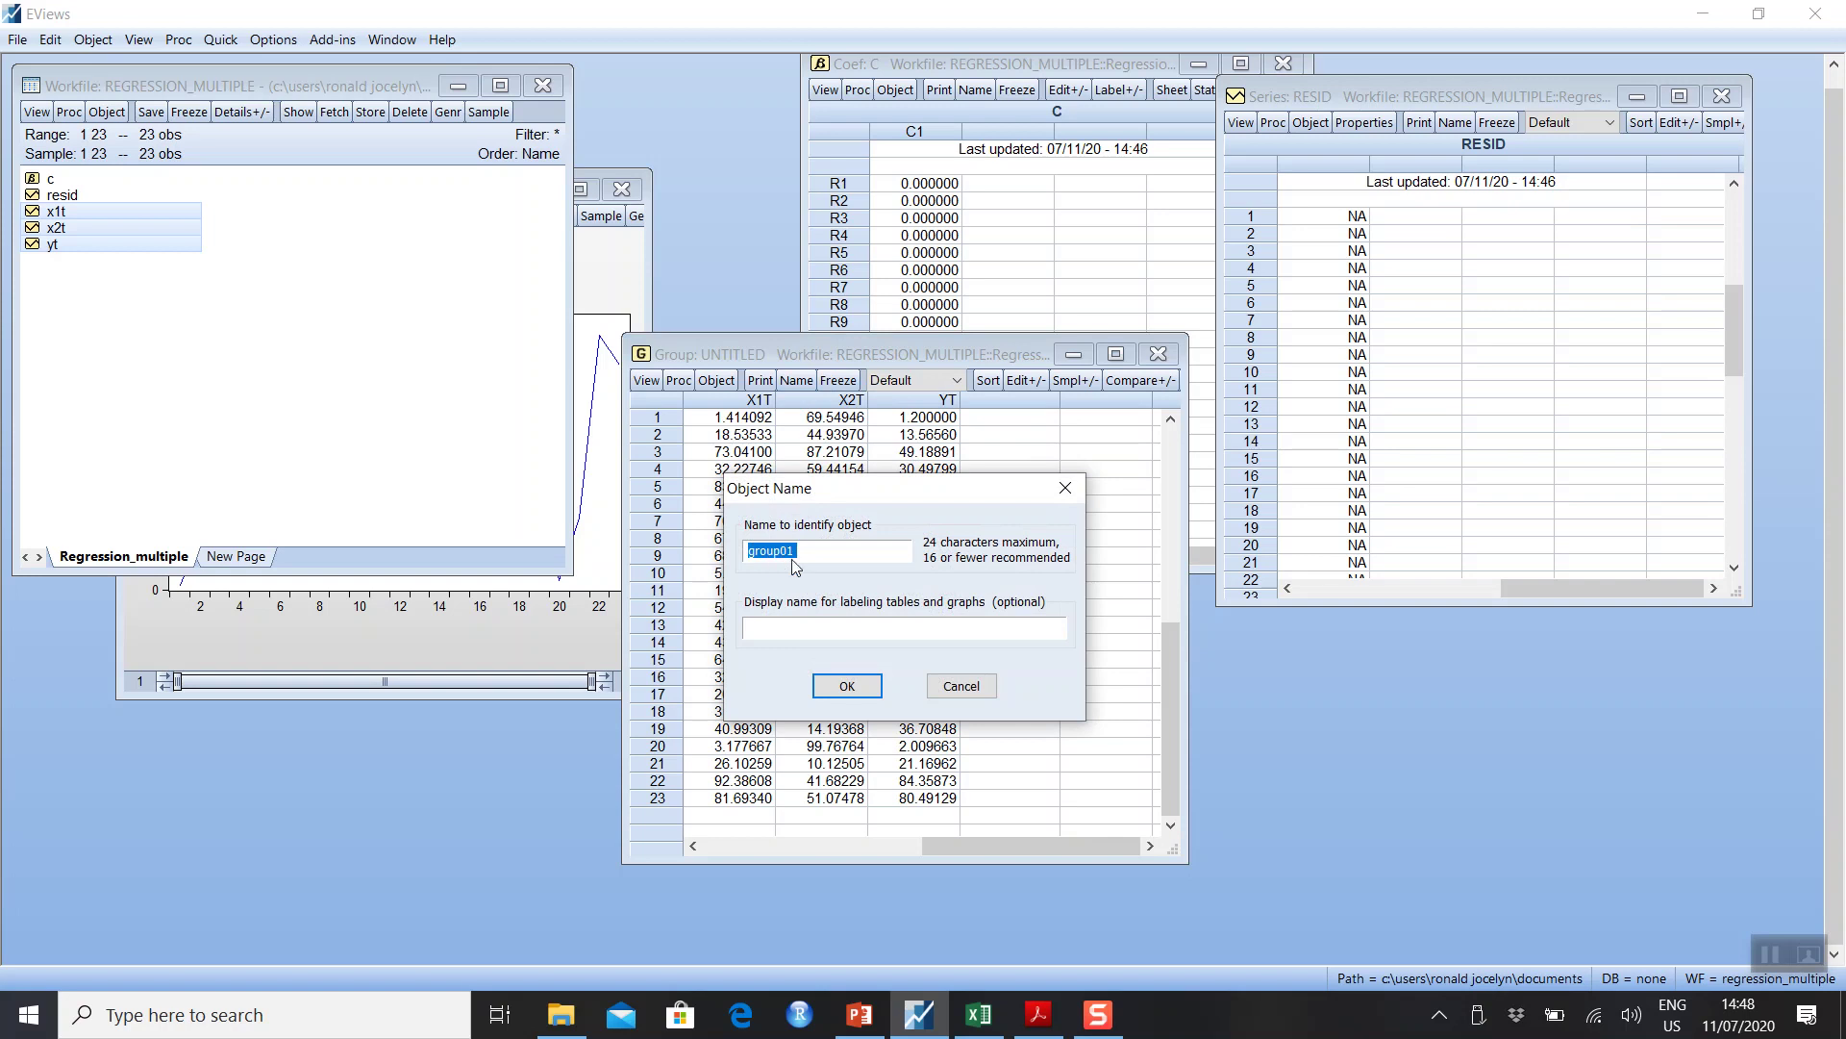
pyautogui.click(846, 686)
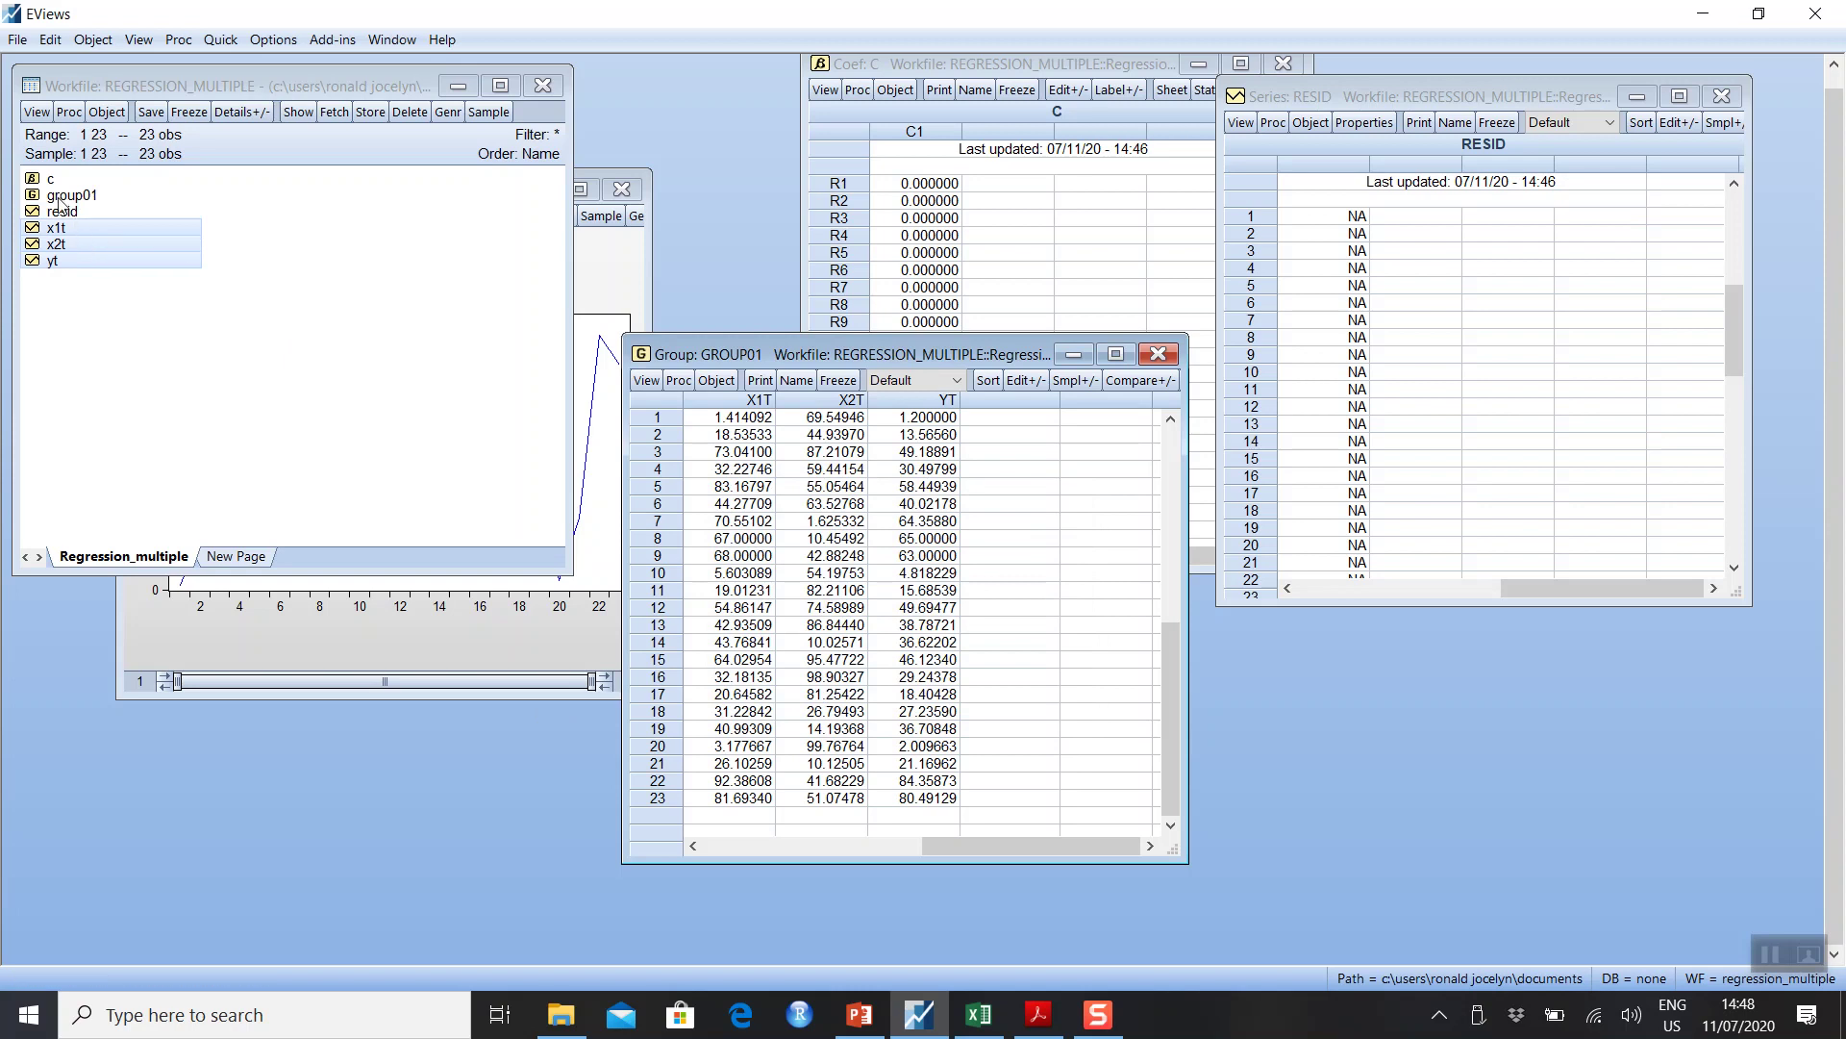
pyautogui.click(1158, 356)
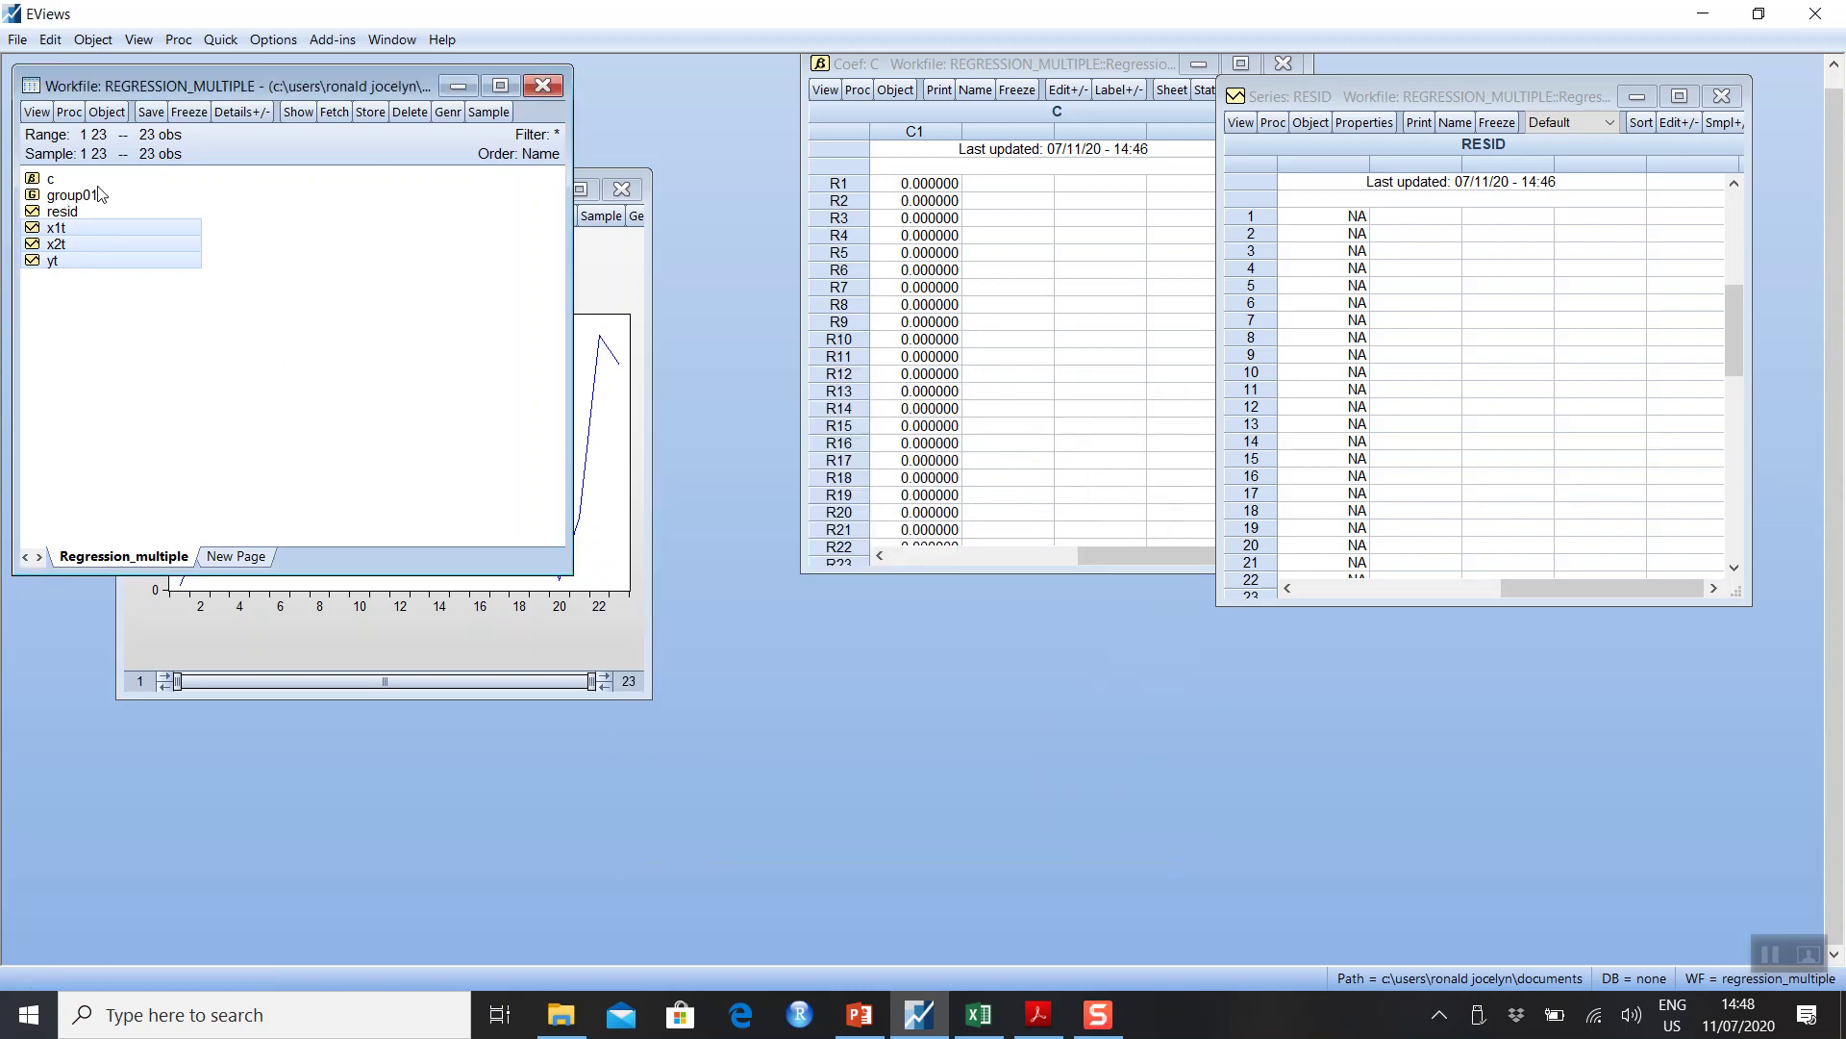
# - Reopen group01, plot its raw data as a basic Line & Symbol single graph, and view it maximized before restoring the window
pyautogui.click(72, 196)
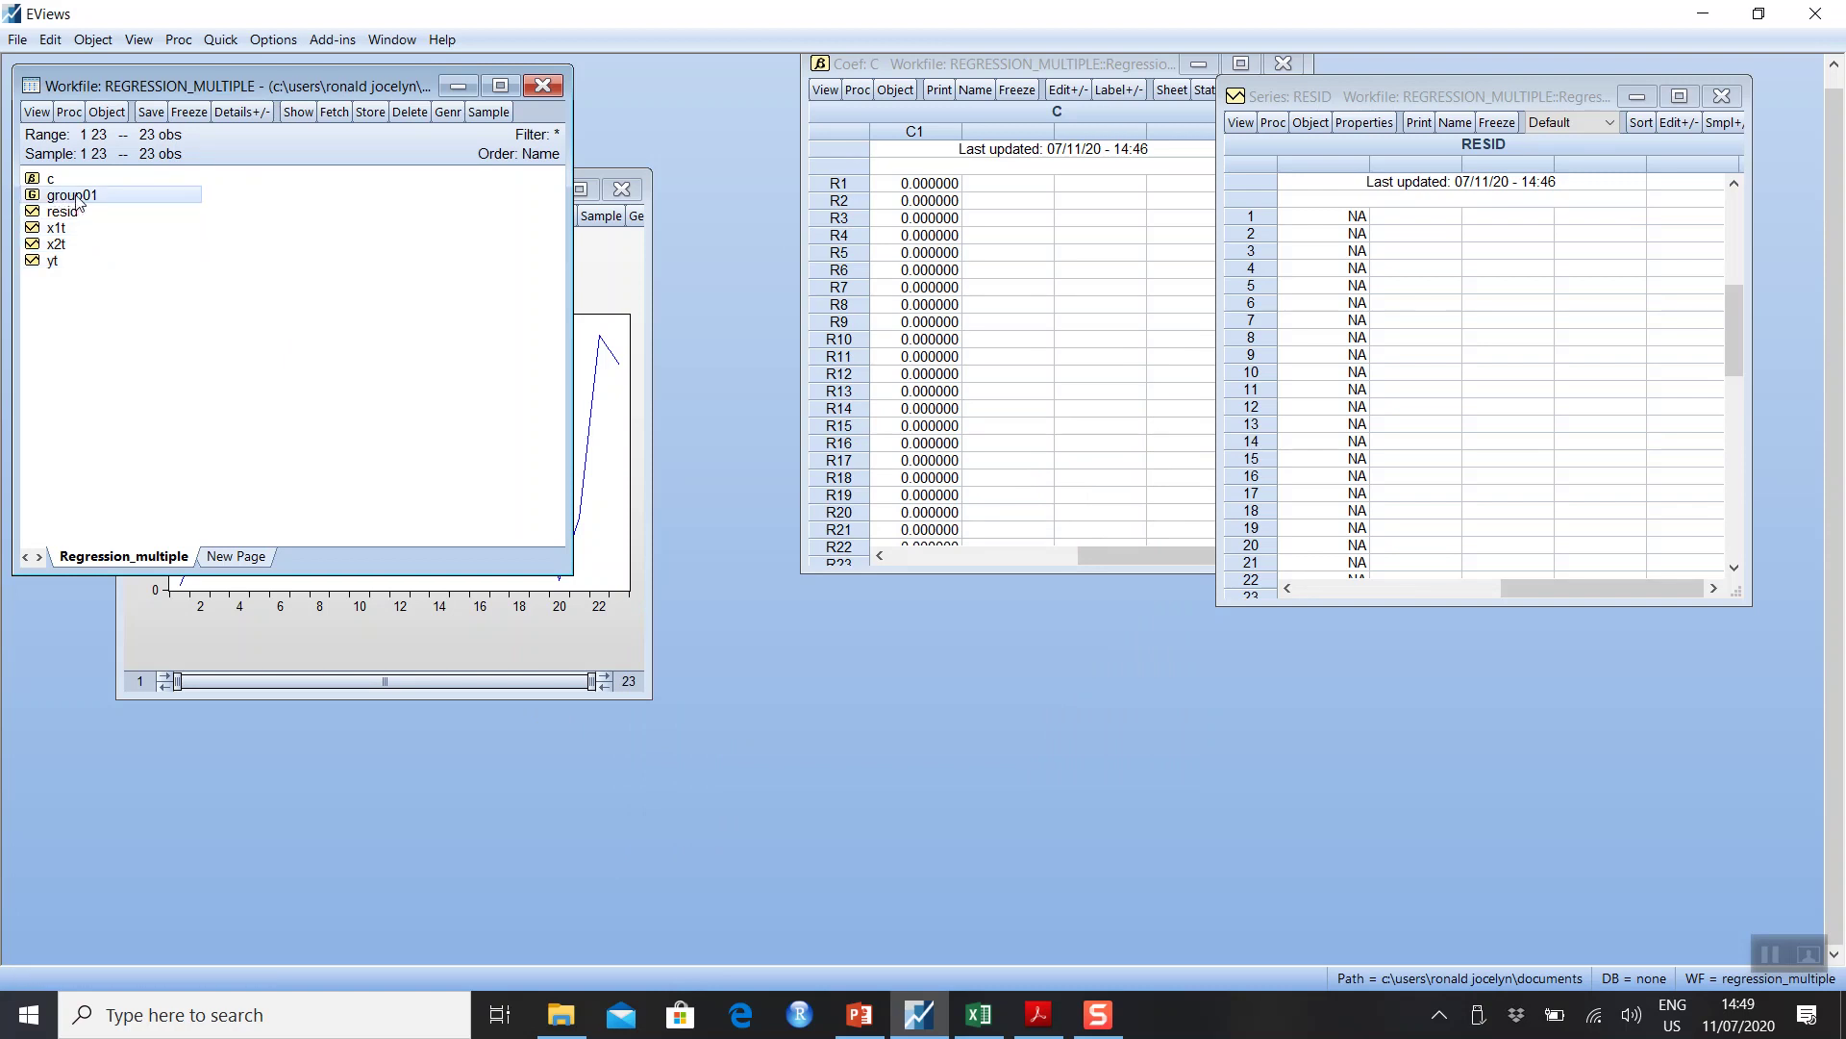
pyautogui.rightClick(74, 195)
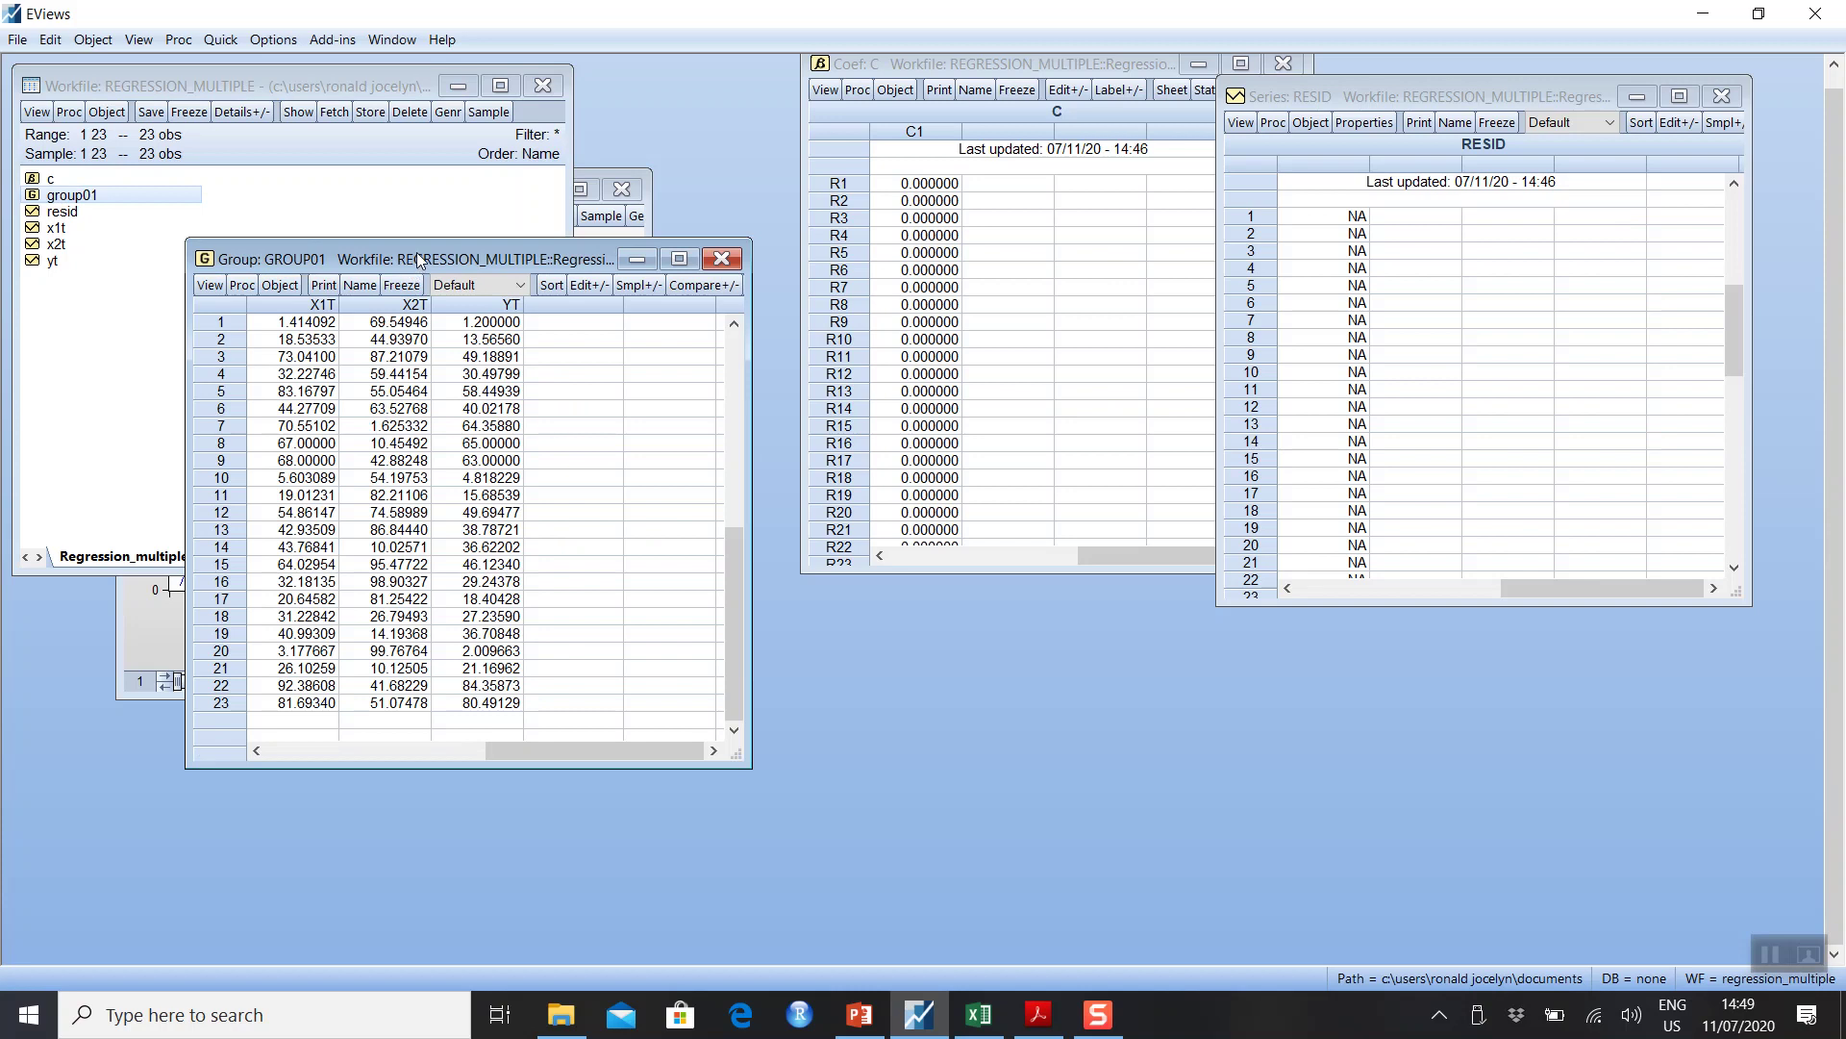
pyautogui.click(207, 285)
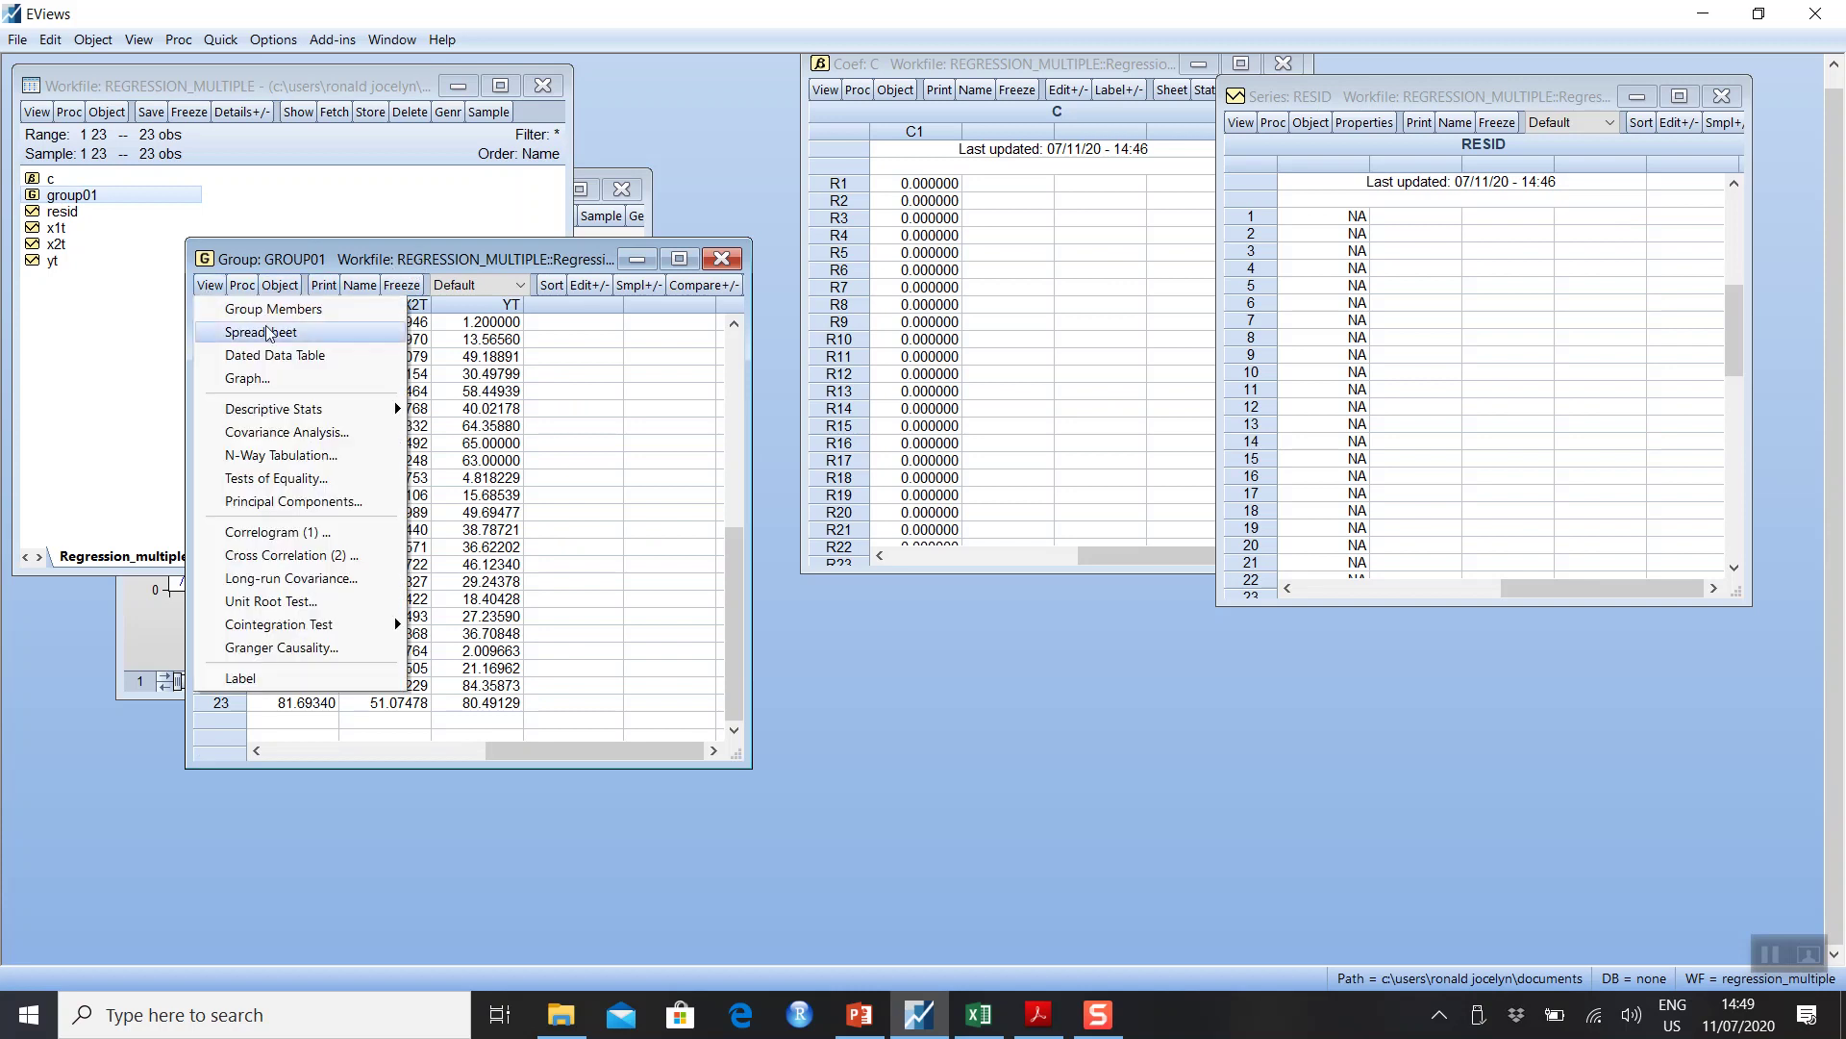
pyautogui.click(296, 380)
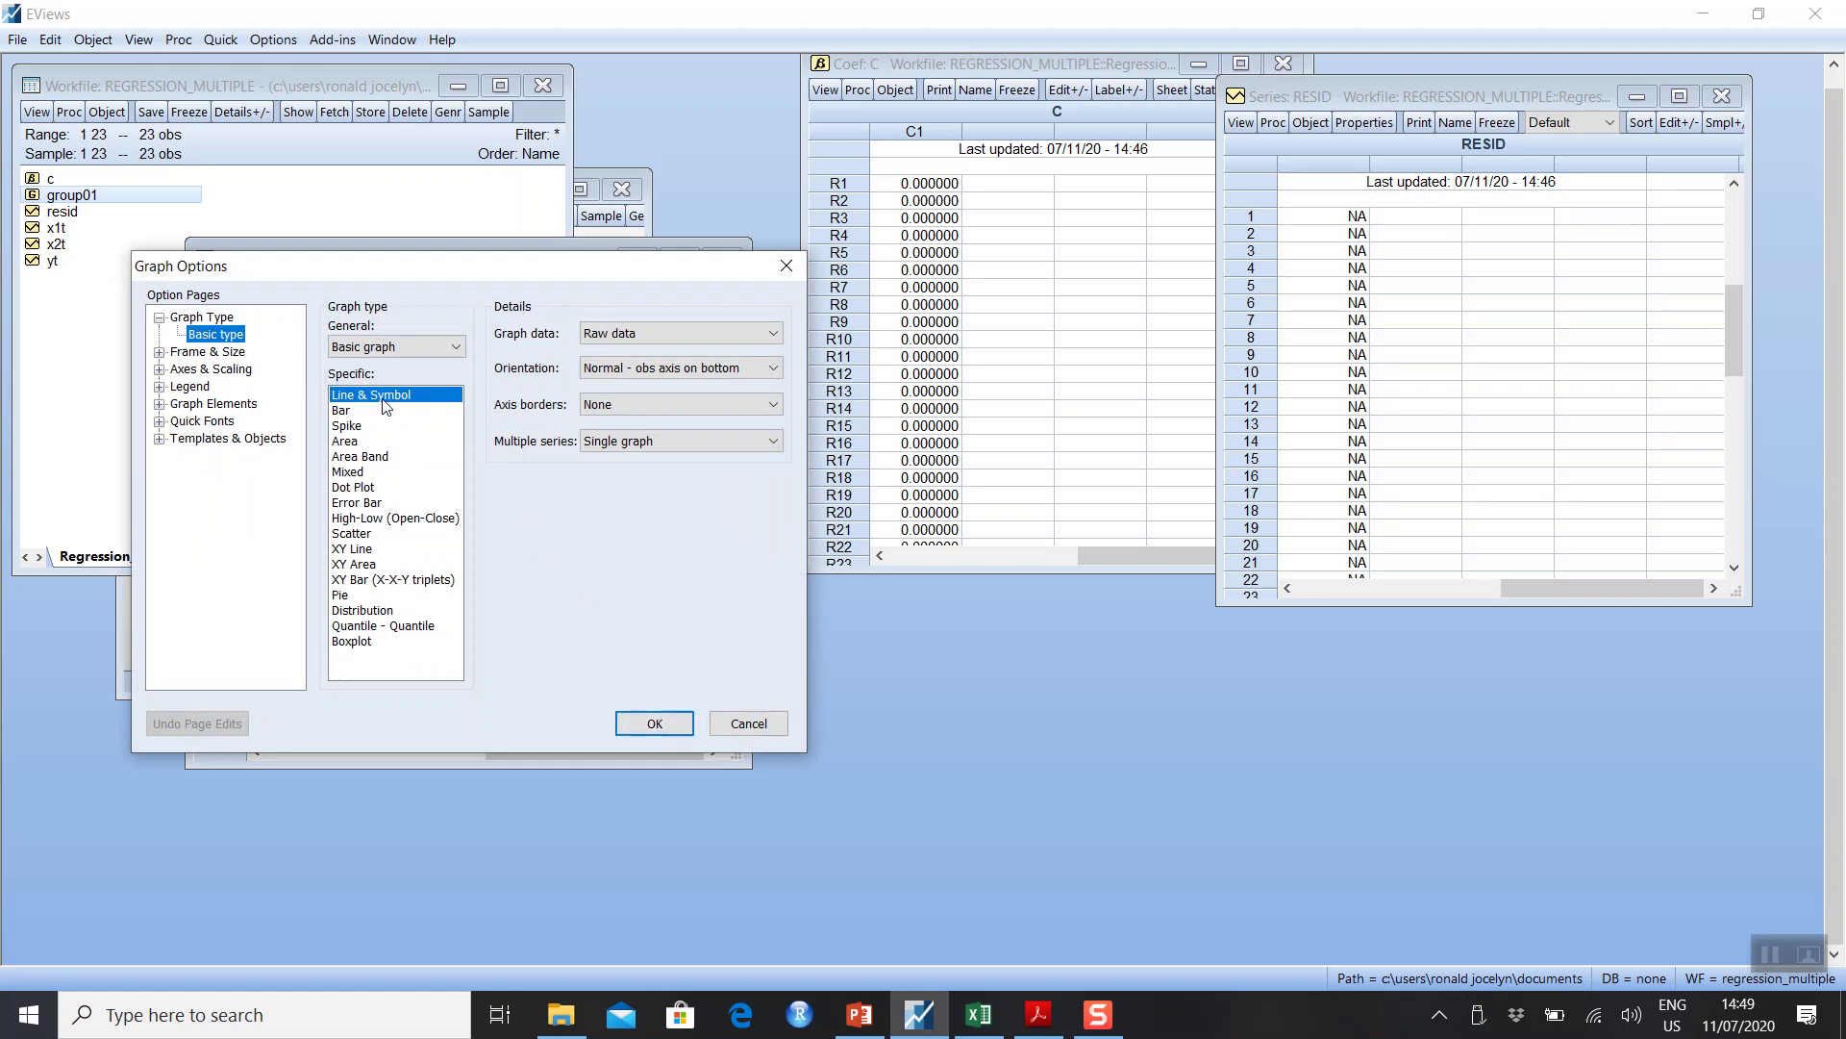
pyautogui.click(648, 723)
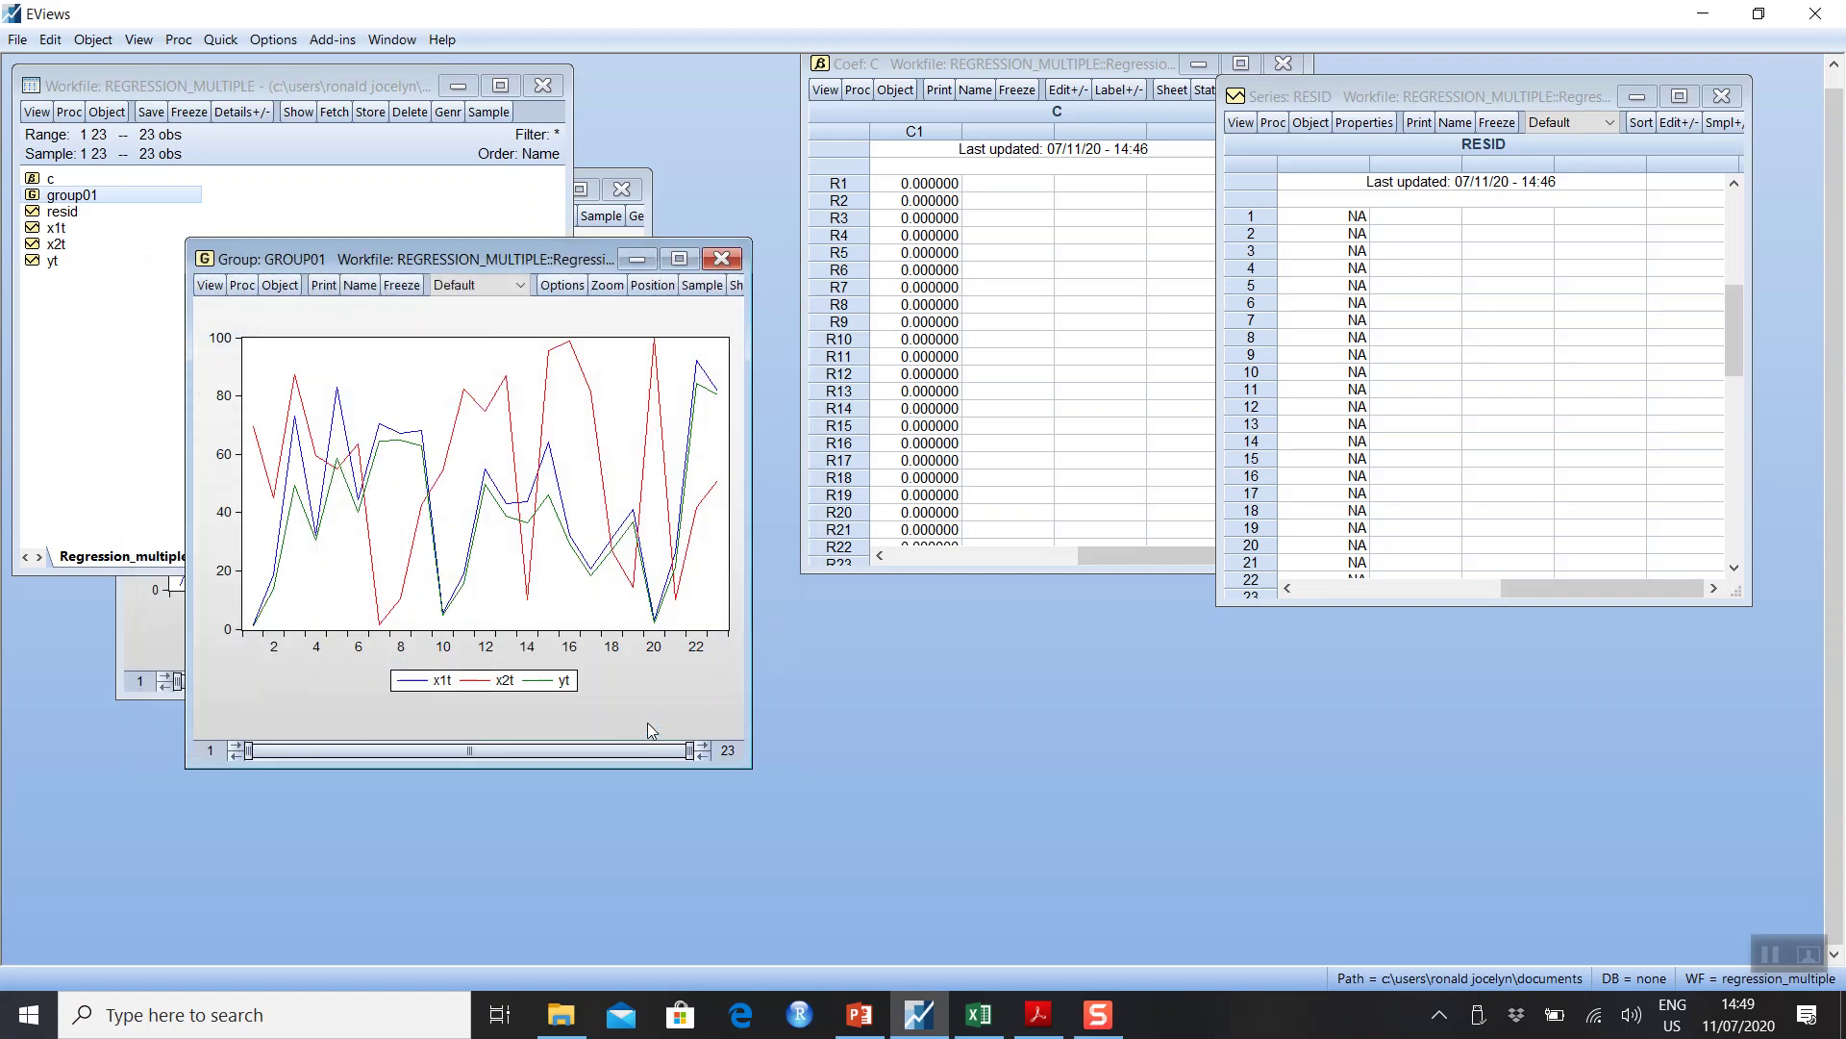
pyautogui.click(679, 259)
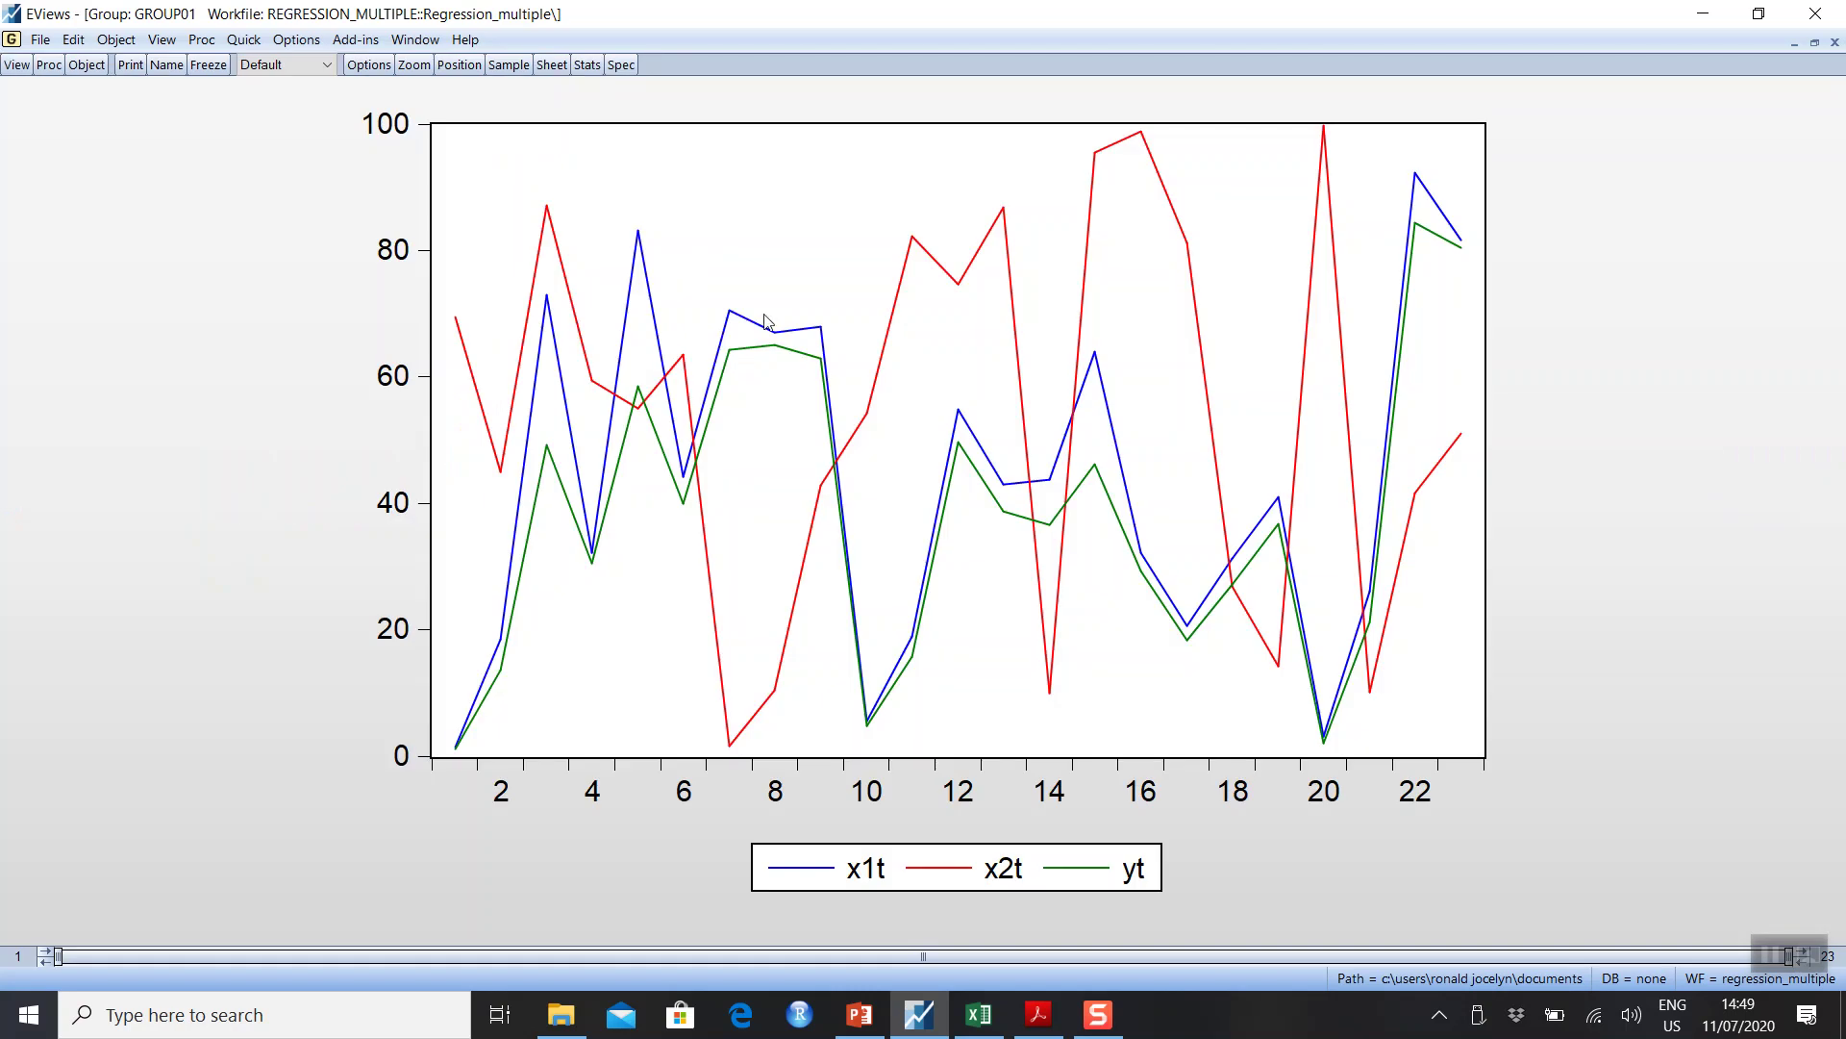
pyautogui.moveTo(623, 447)
pyautogui.moveTo(500, 679)
pyautogui.click(1815, 42)
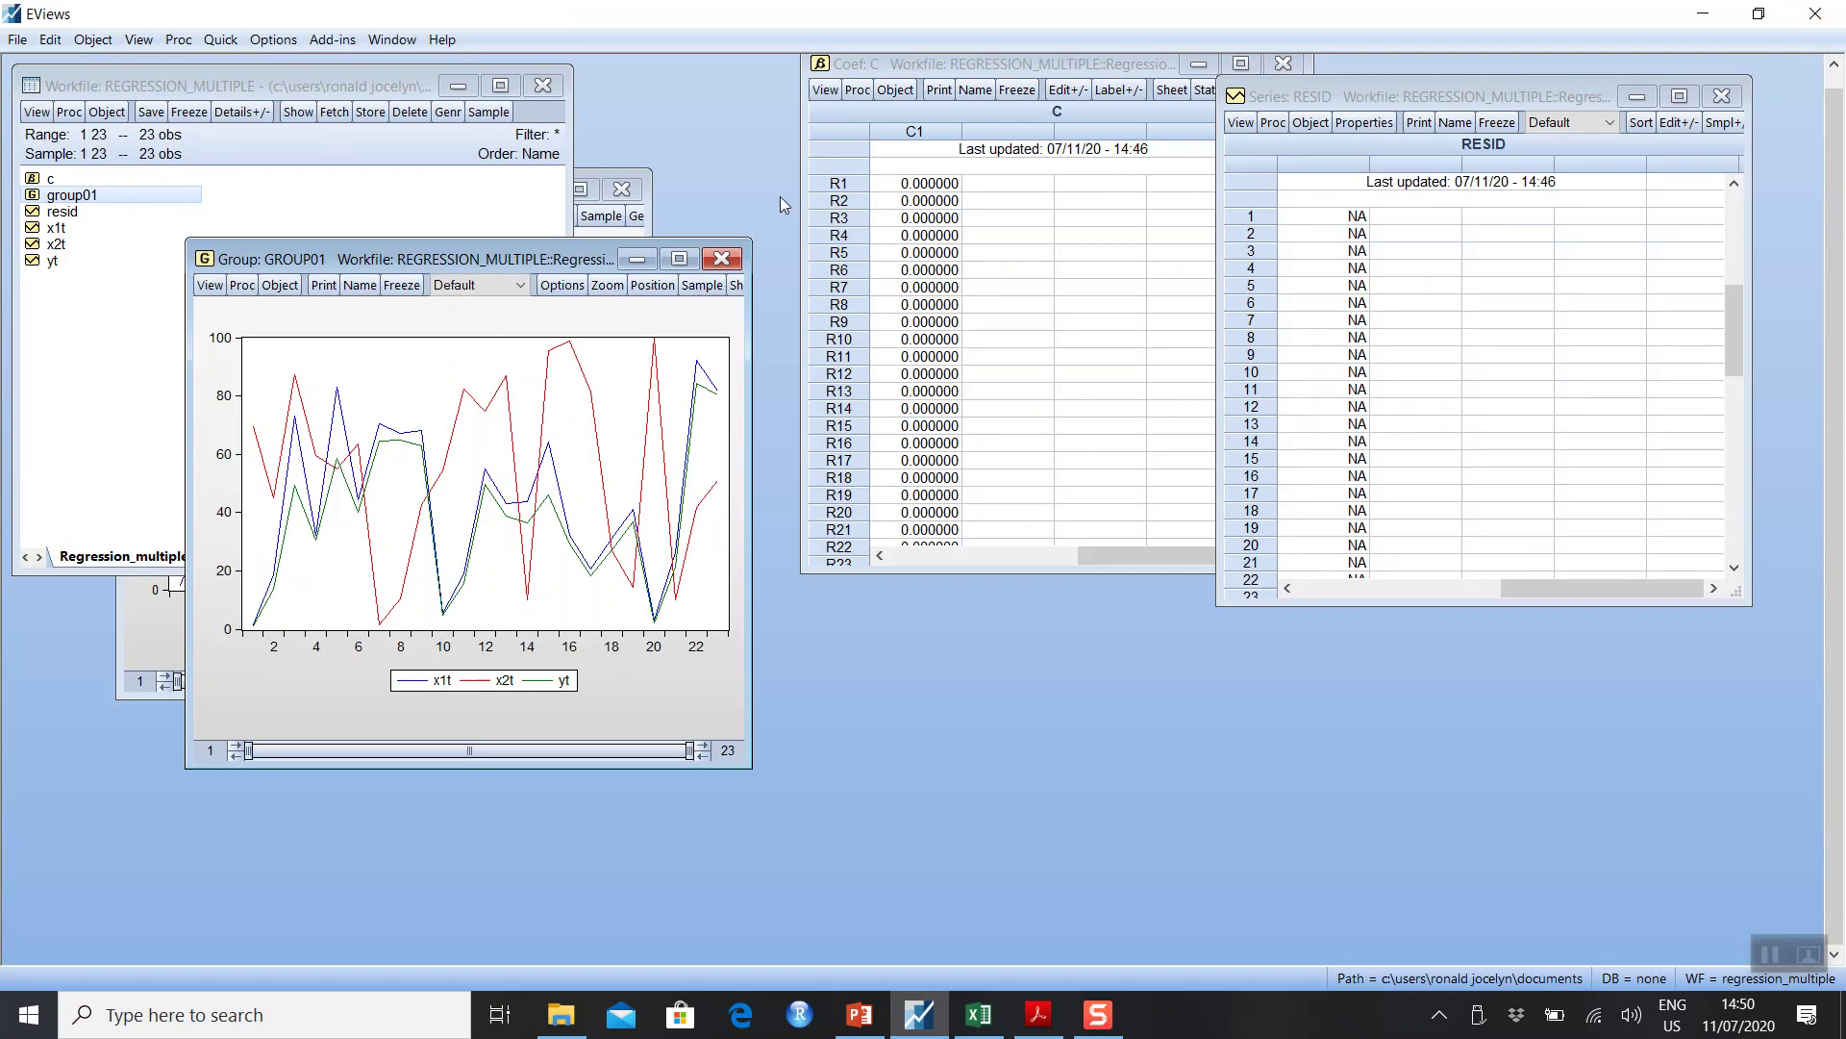
# - Estimate a least squares equation with yt as dependent variable and x1t, x2t and c as regressors over sample 1 23
pyautogui.click(38, 244)
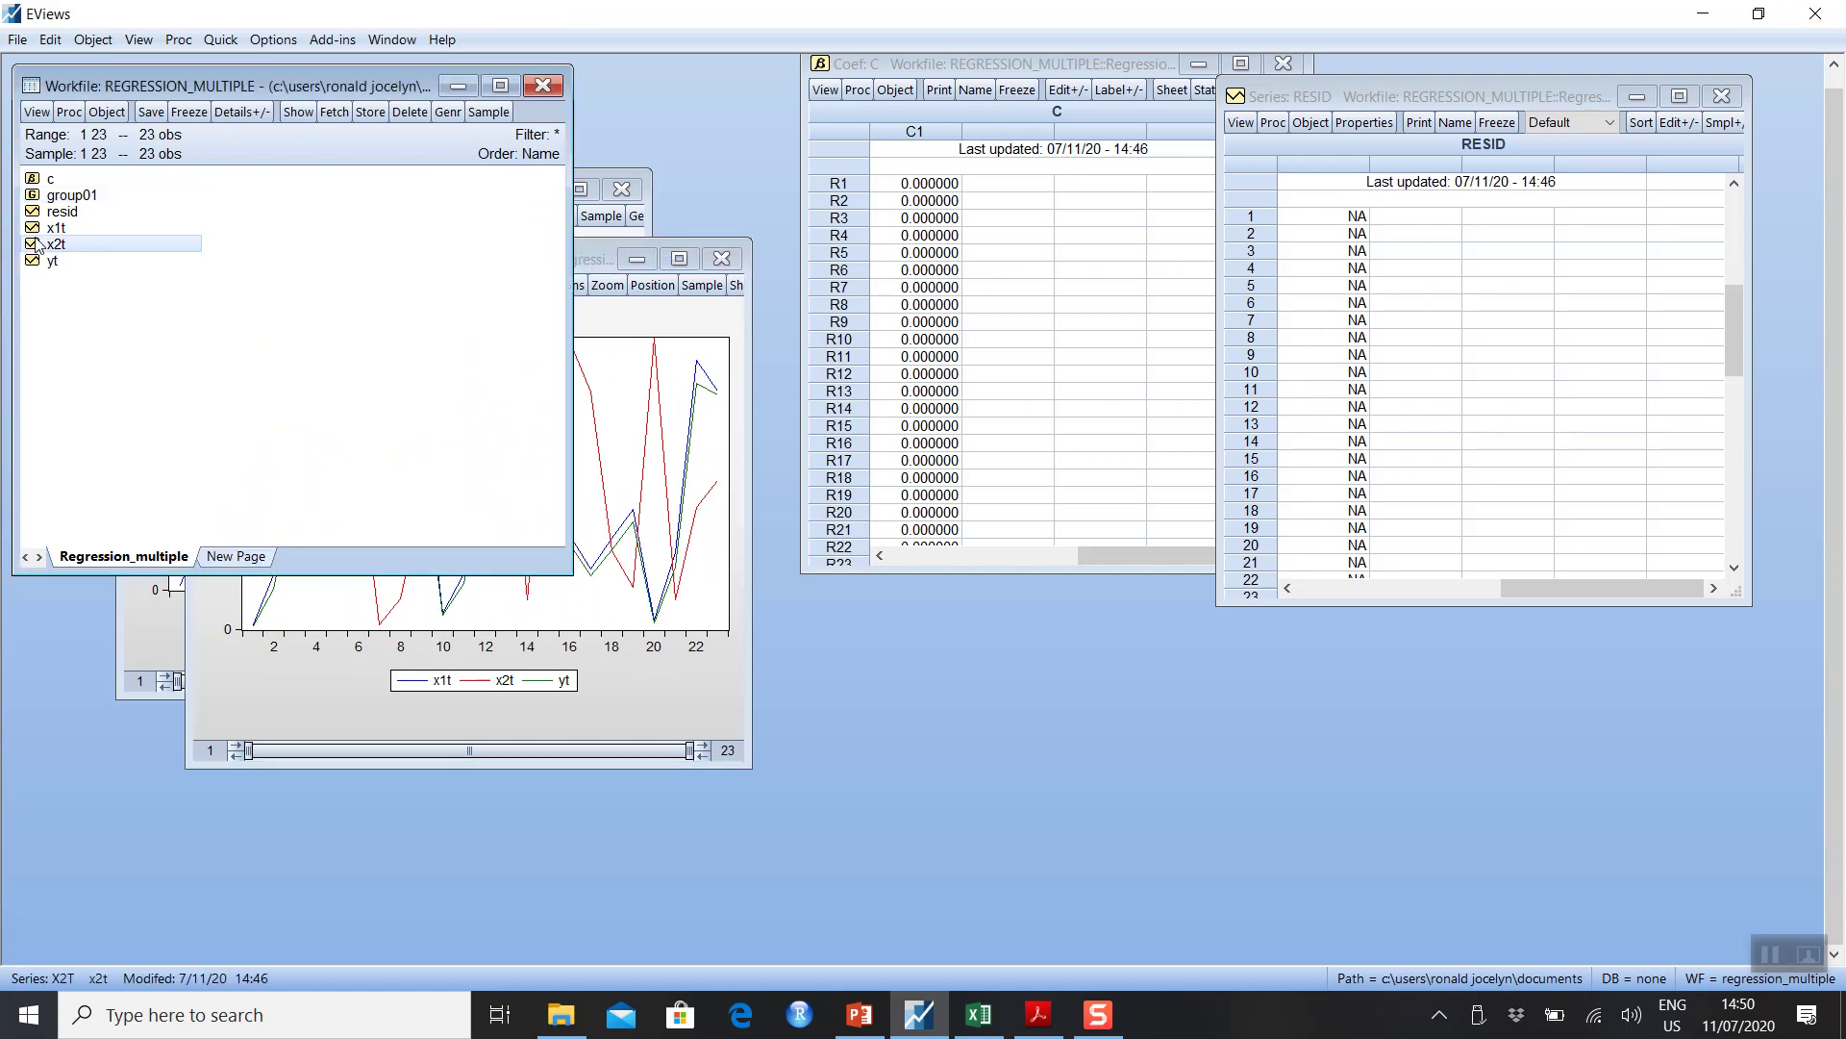
pyautogui.click(69, 229)
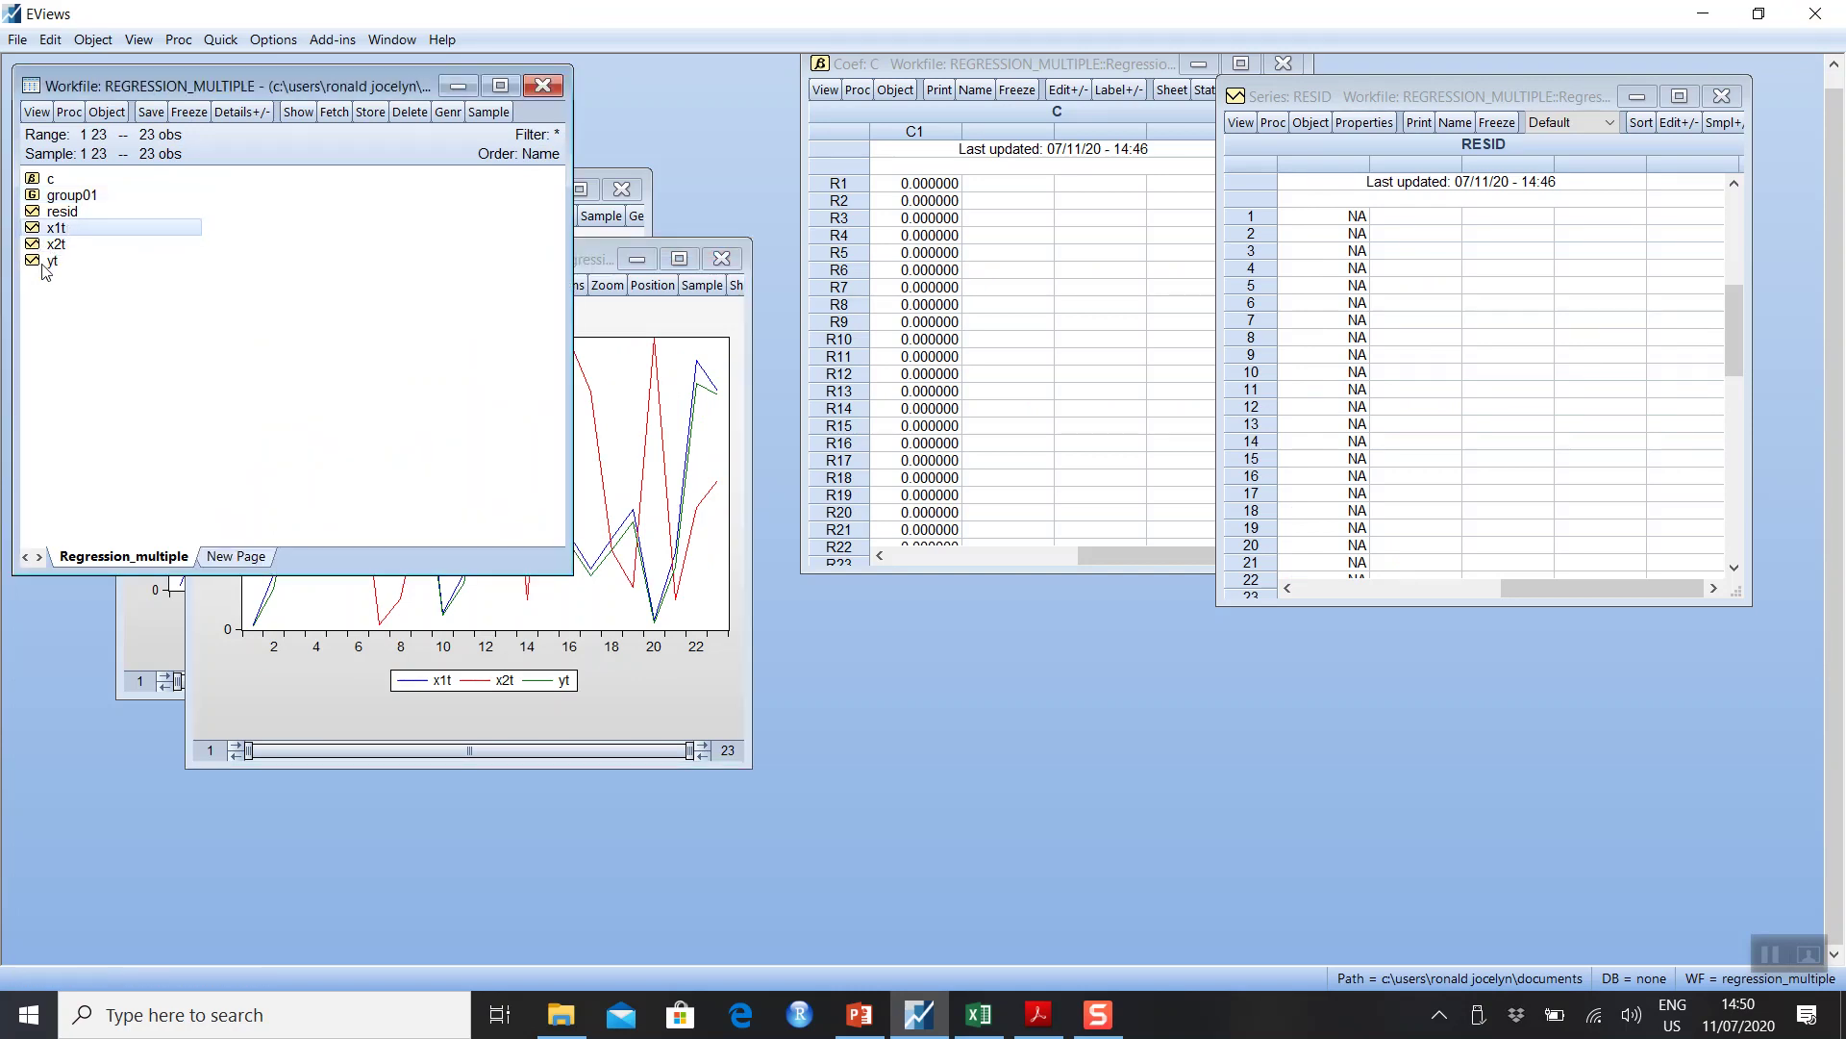
pyautogui.click(48, 262)
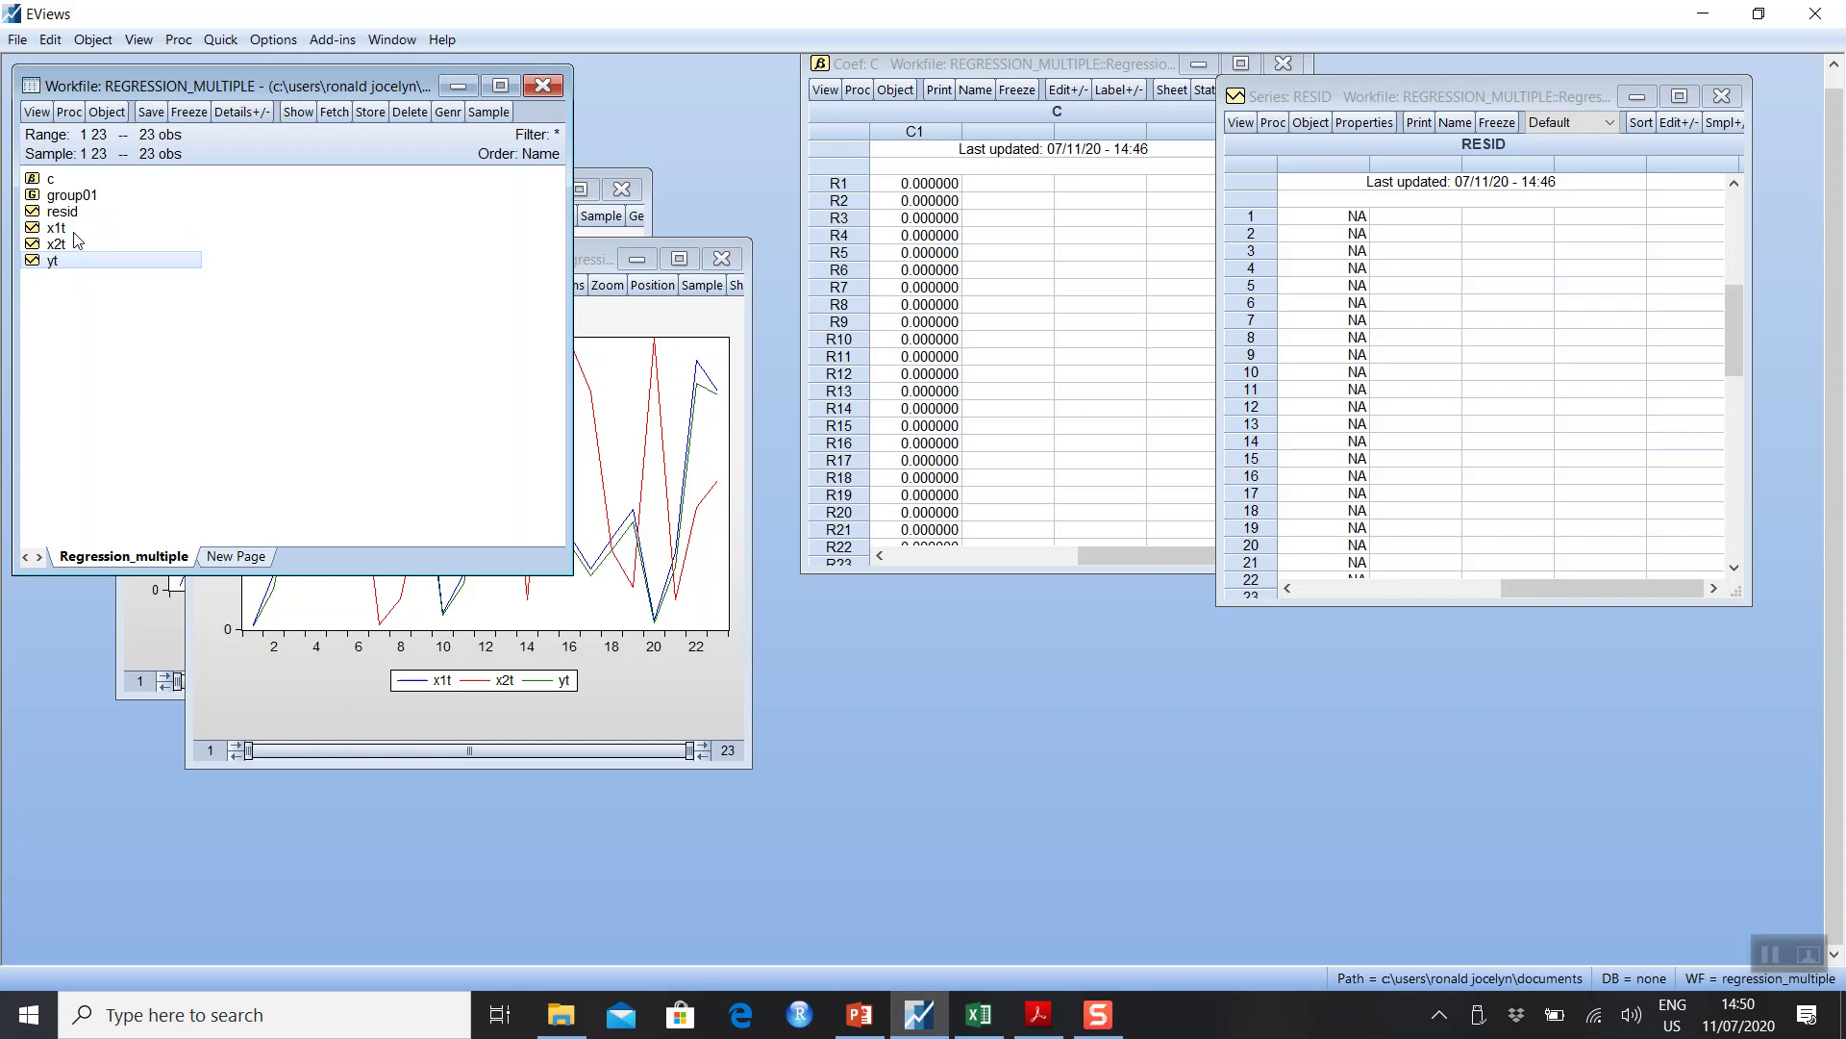
pyautogui.keyDown('ctrl'); pyautogui.click(74, 231); pyautogui.keyUp('ctrl')
pyautogui.keyDown('ctrl'); pyautogui.click(69, 244); pyautogui.keyUp('ctrl')
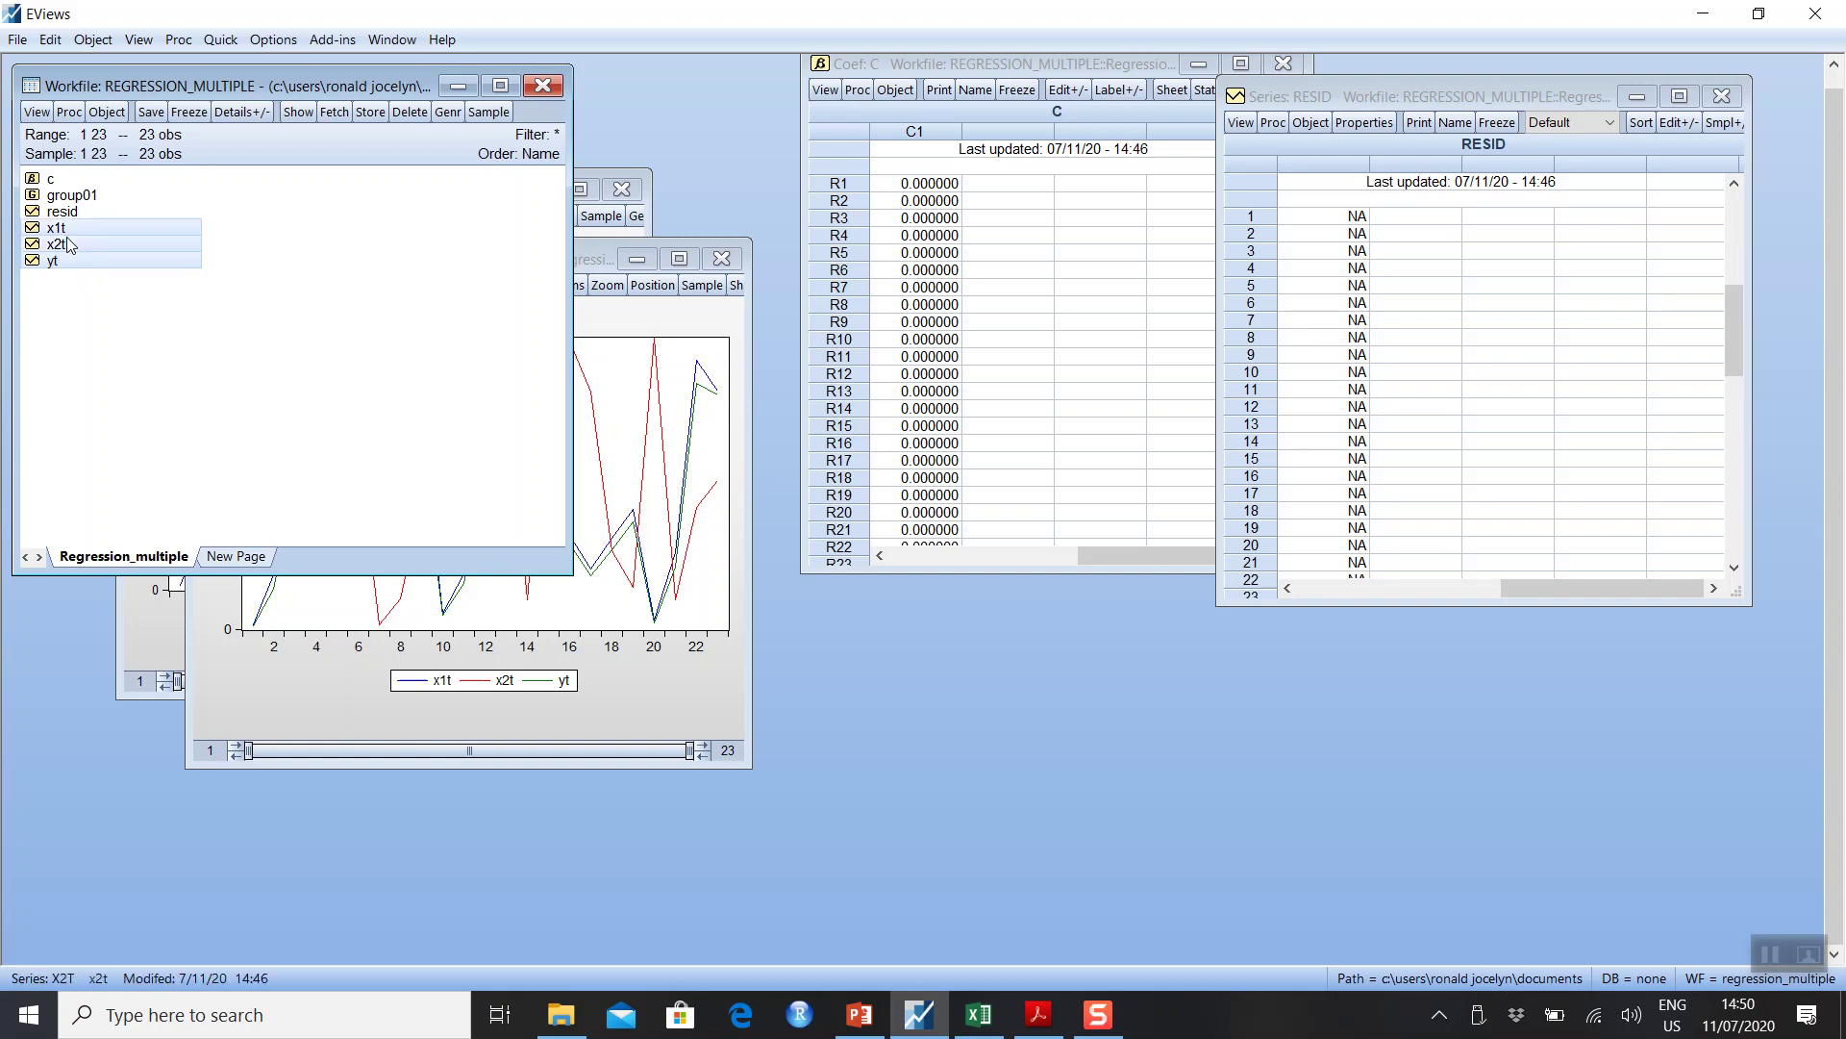
pyautogui.rightClick(70, 244)
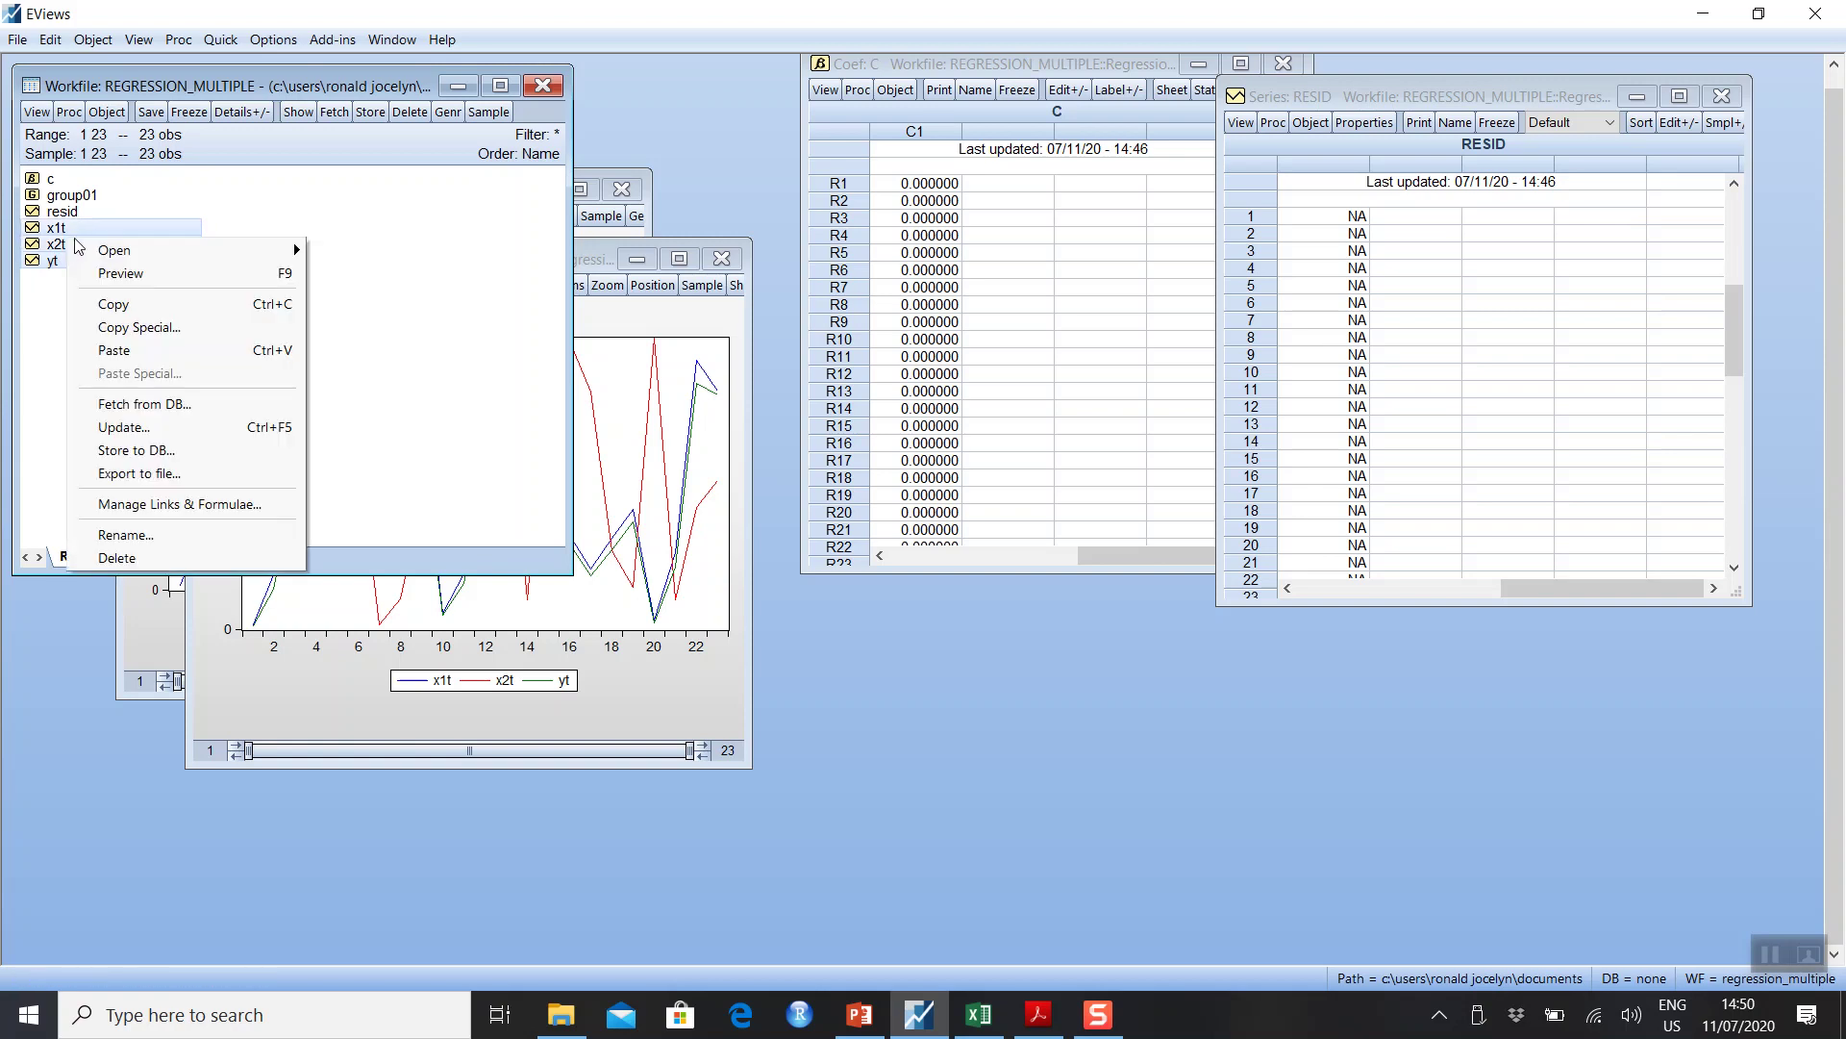
pyautogui.moveTo(135, 256)
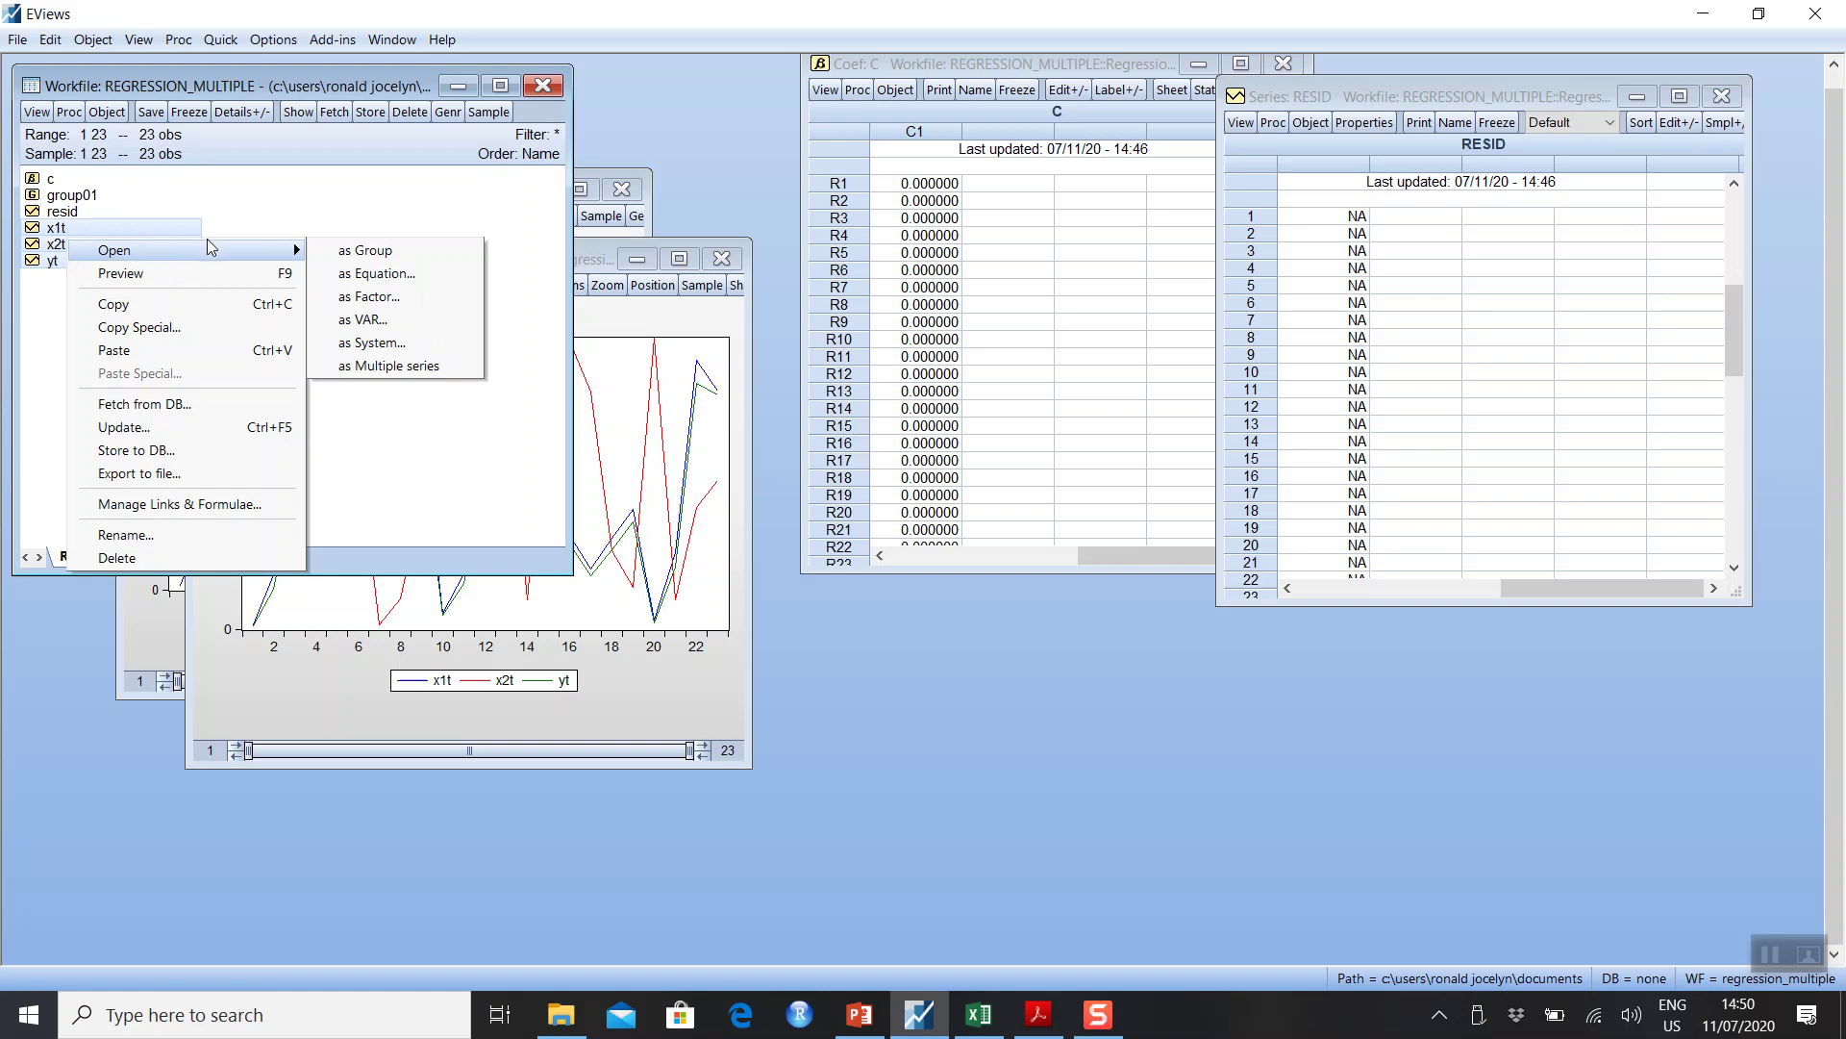
pyautogui.click(371, 275)
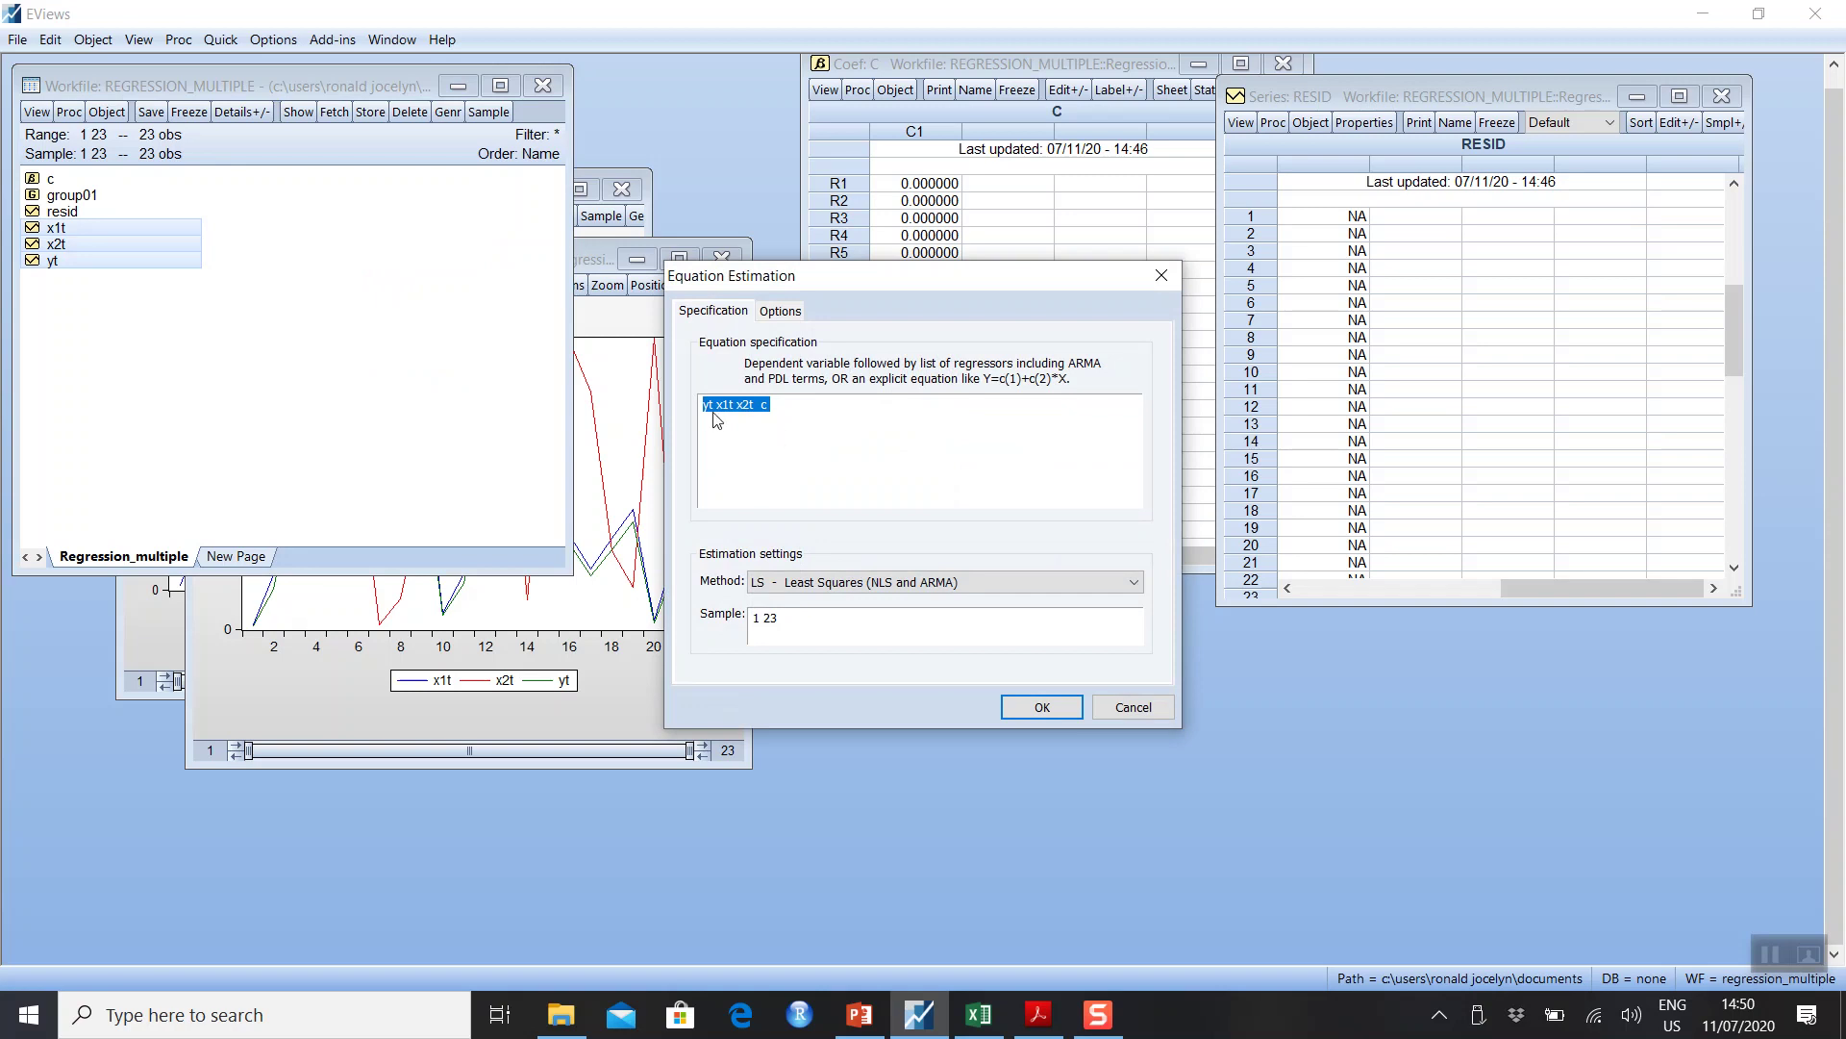
pyautogui.click(777, 431)
pyautogui.click(1034, 704)
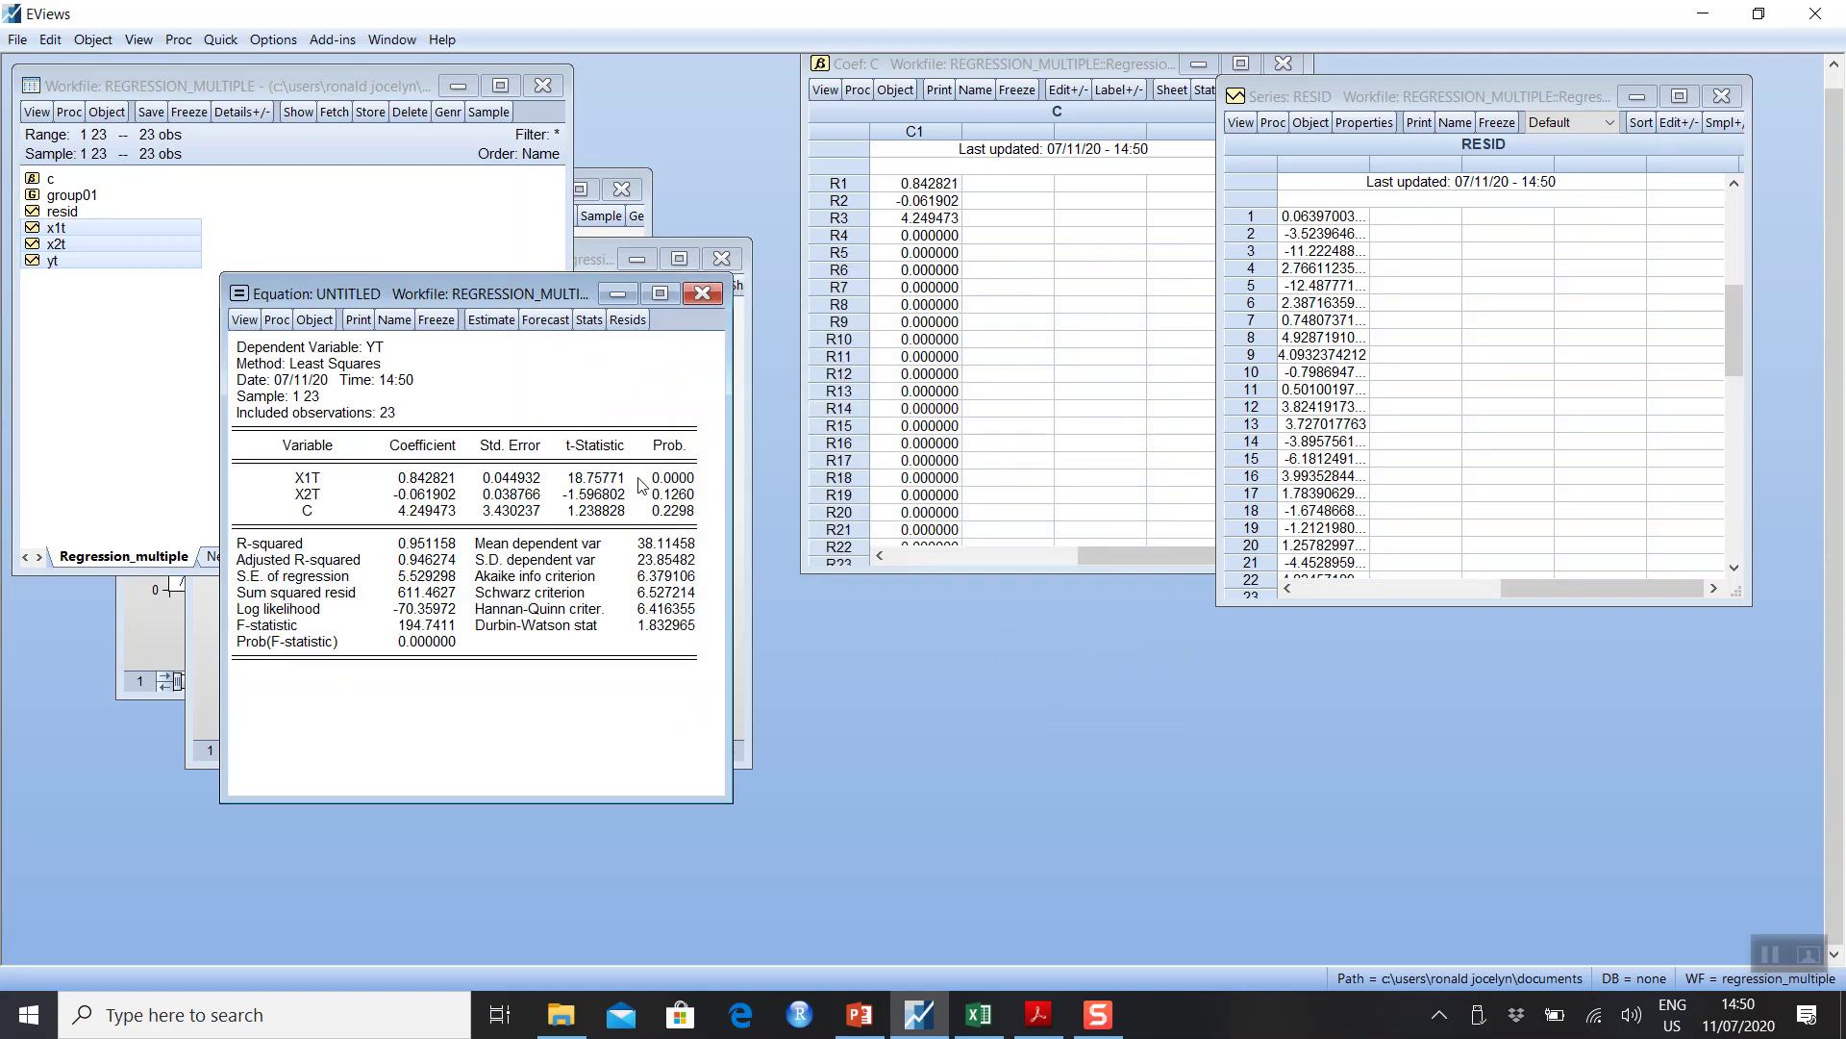
# - Examine the regression output maximized, checking coefficients, t-statistics and R-squared values, and restore the window to check the Durbin-Watson statistic
pyautogui.click(660, 294)
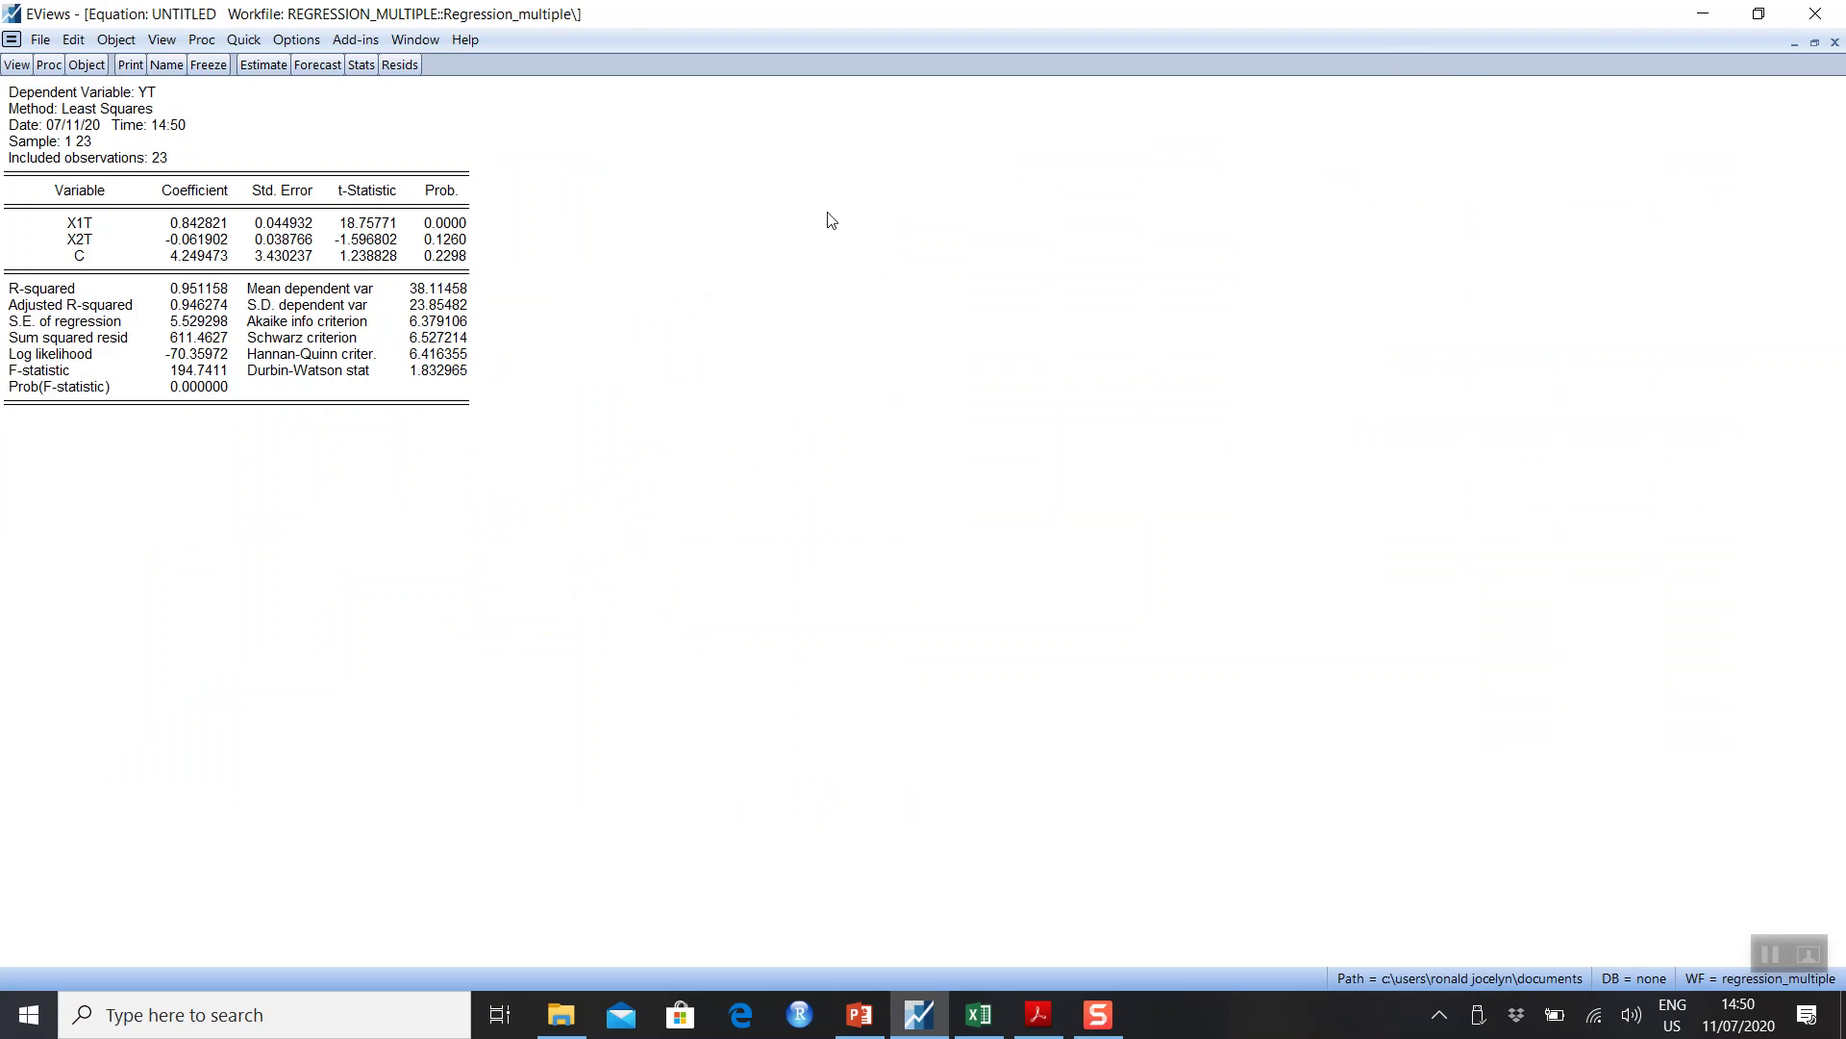
pyautogui.click(12, 91)
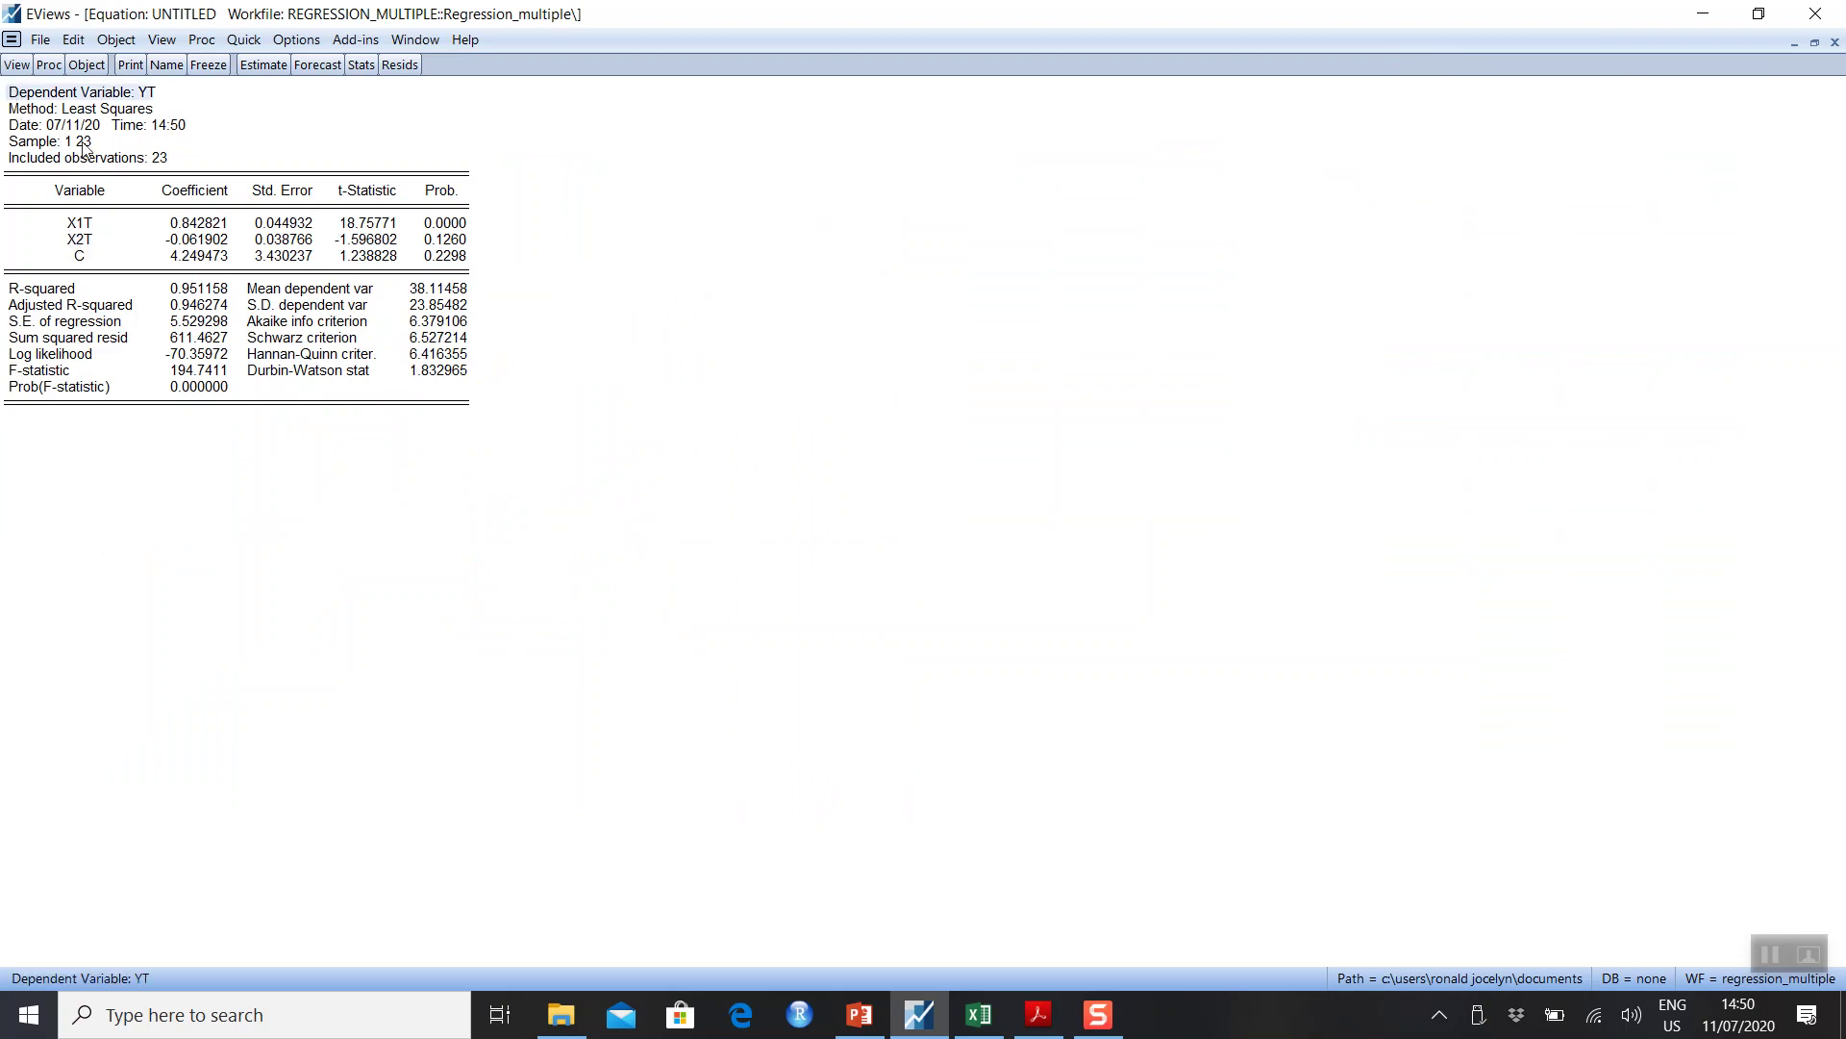
pyautogui.moveTo(175, 227); pyautogui.dragTo(192, 258)
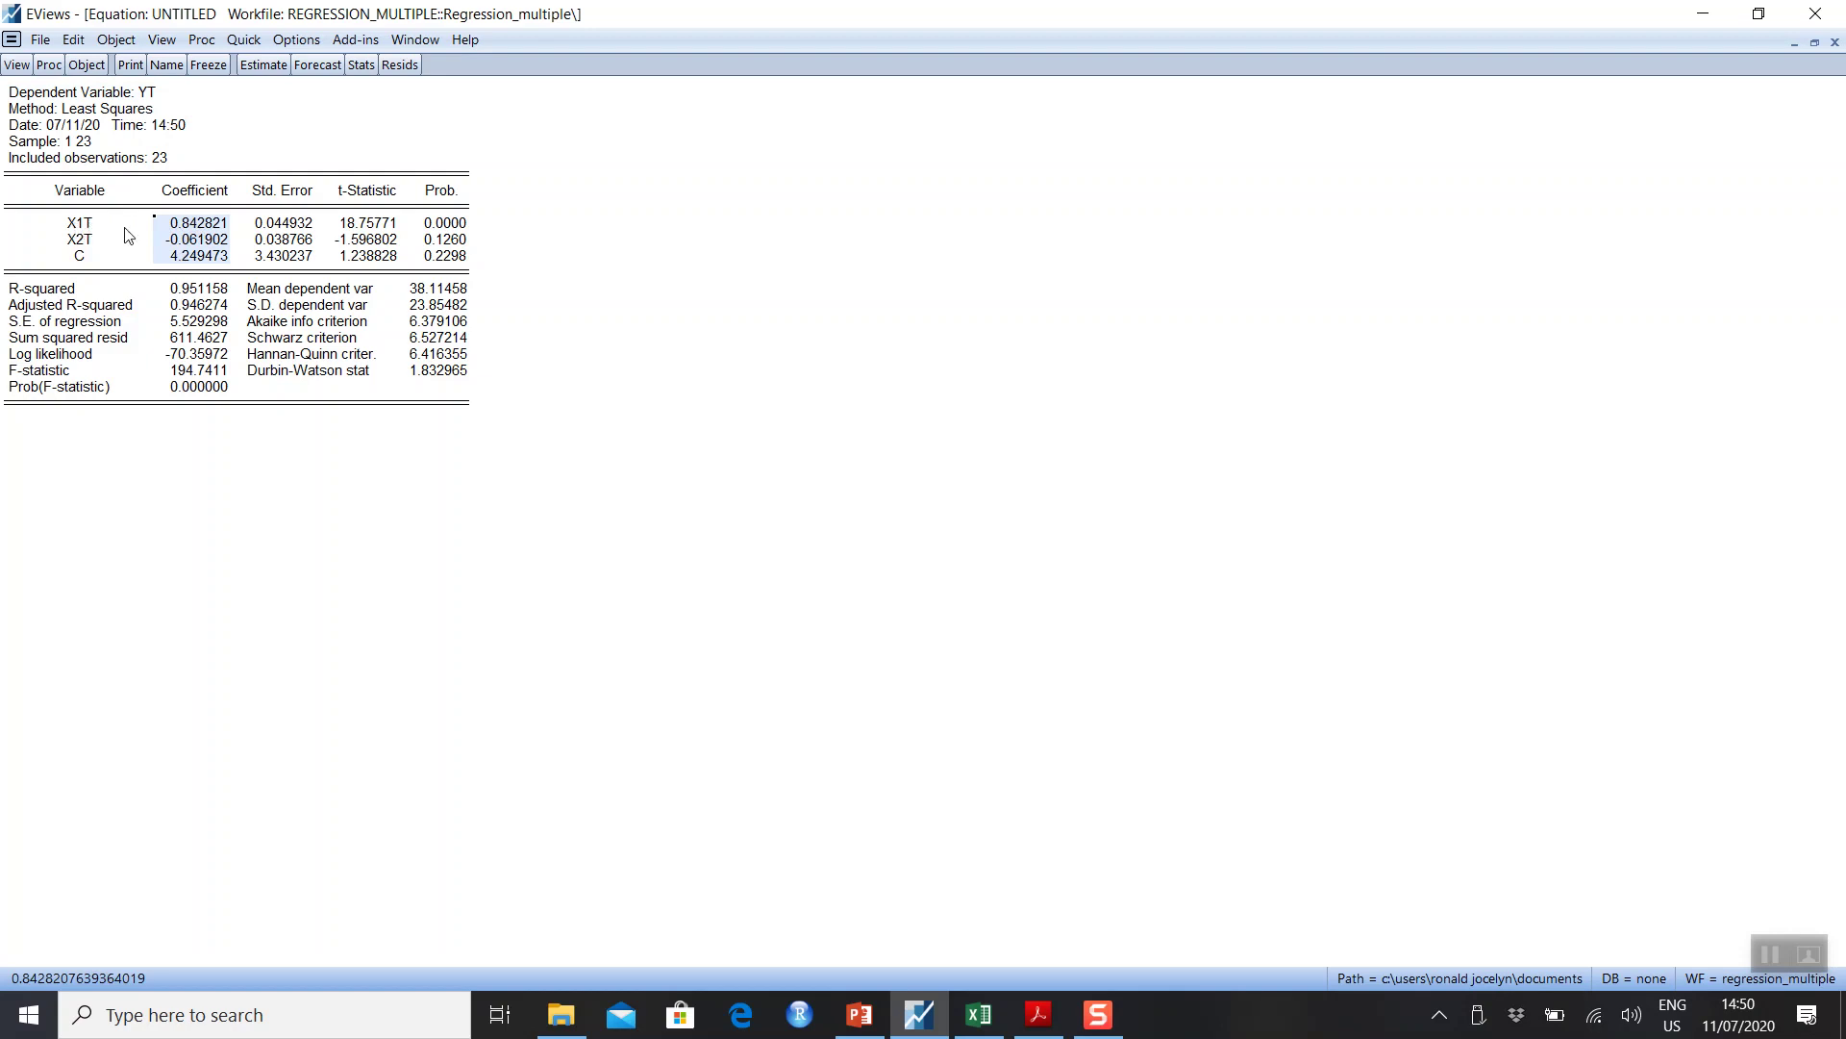
pyautogui.click(188, 256)
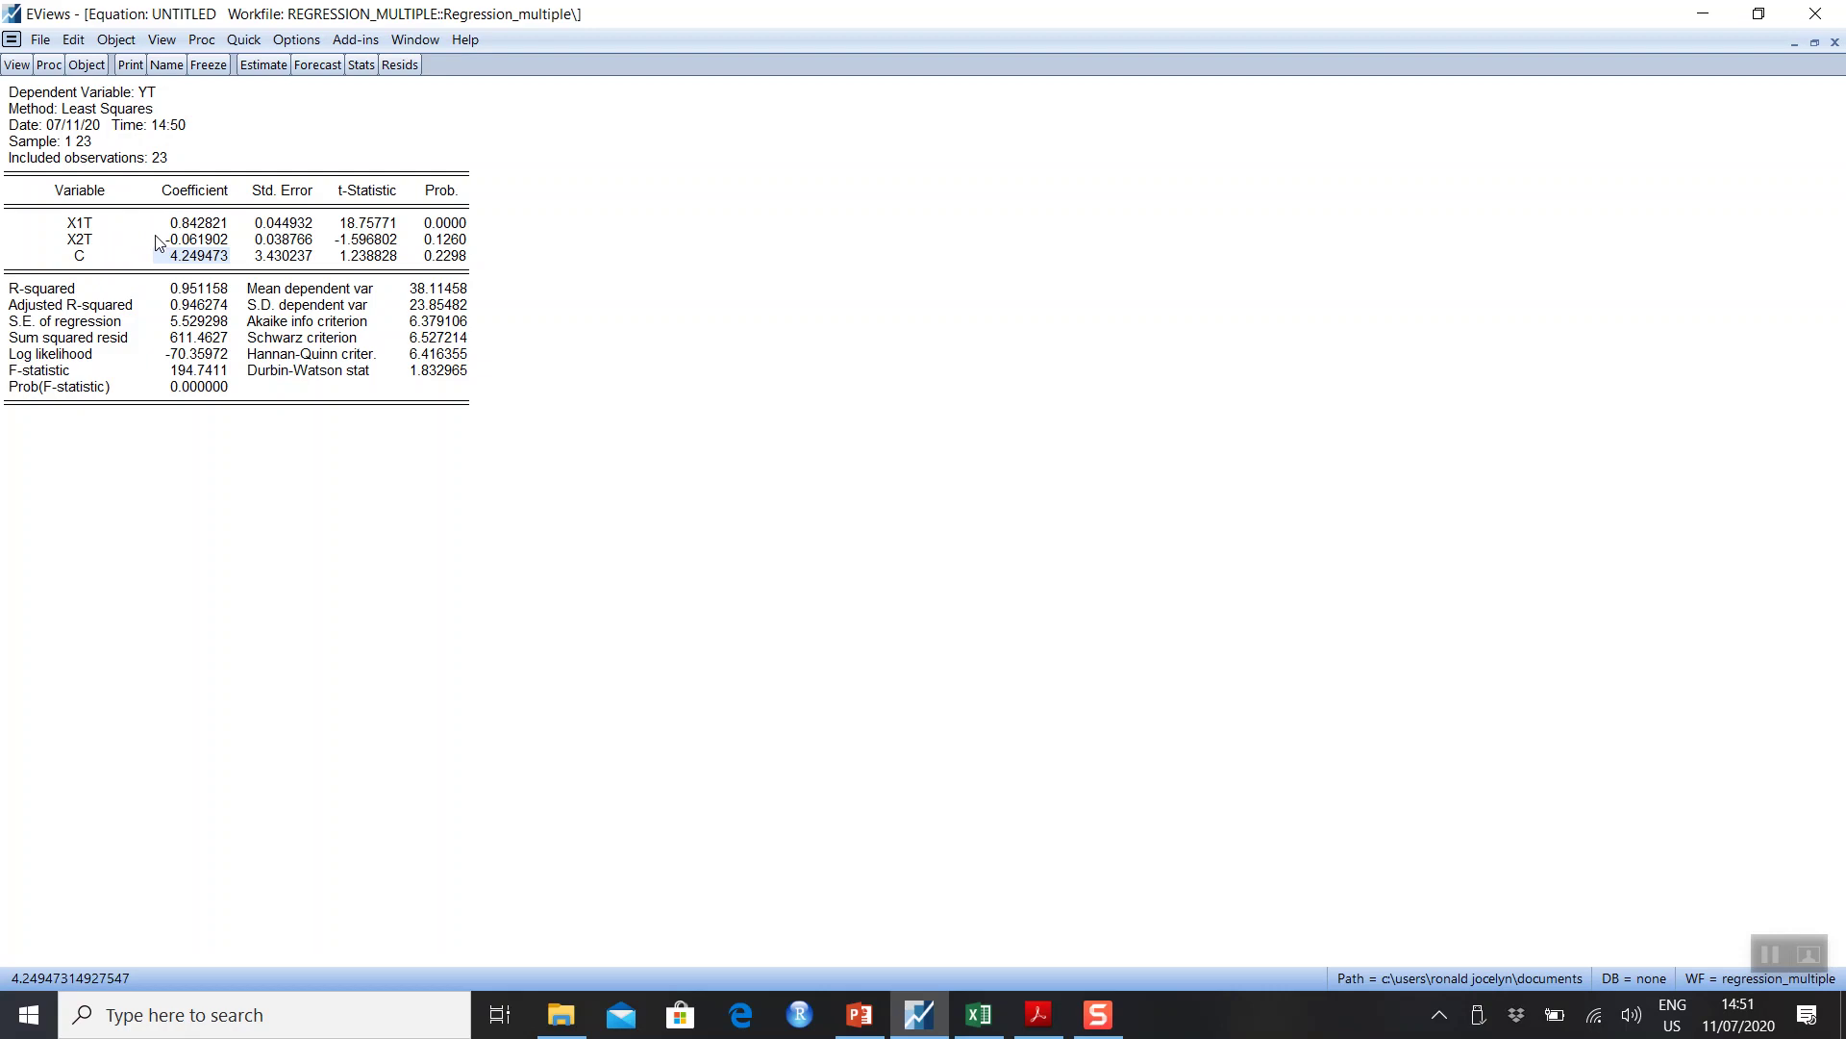
pyautogui.click(356, 226)
pyautogui.moveTo(356, 226); pyautogui.dragTo(361, 259)
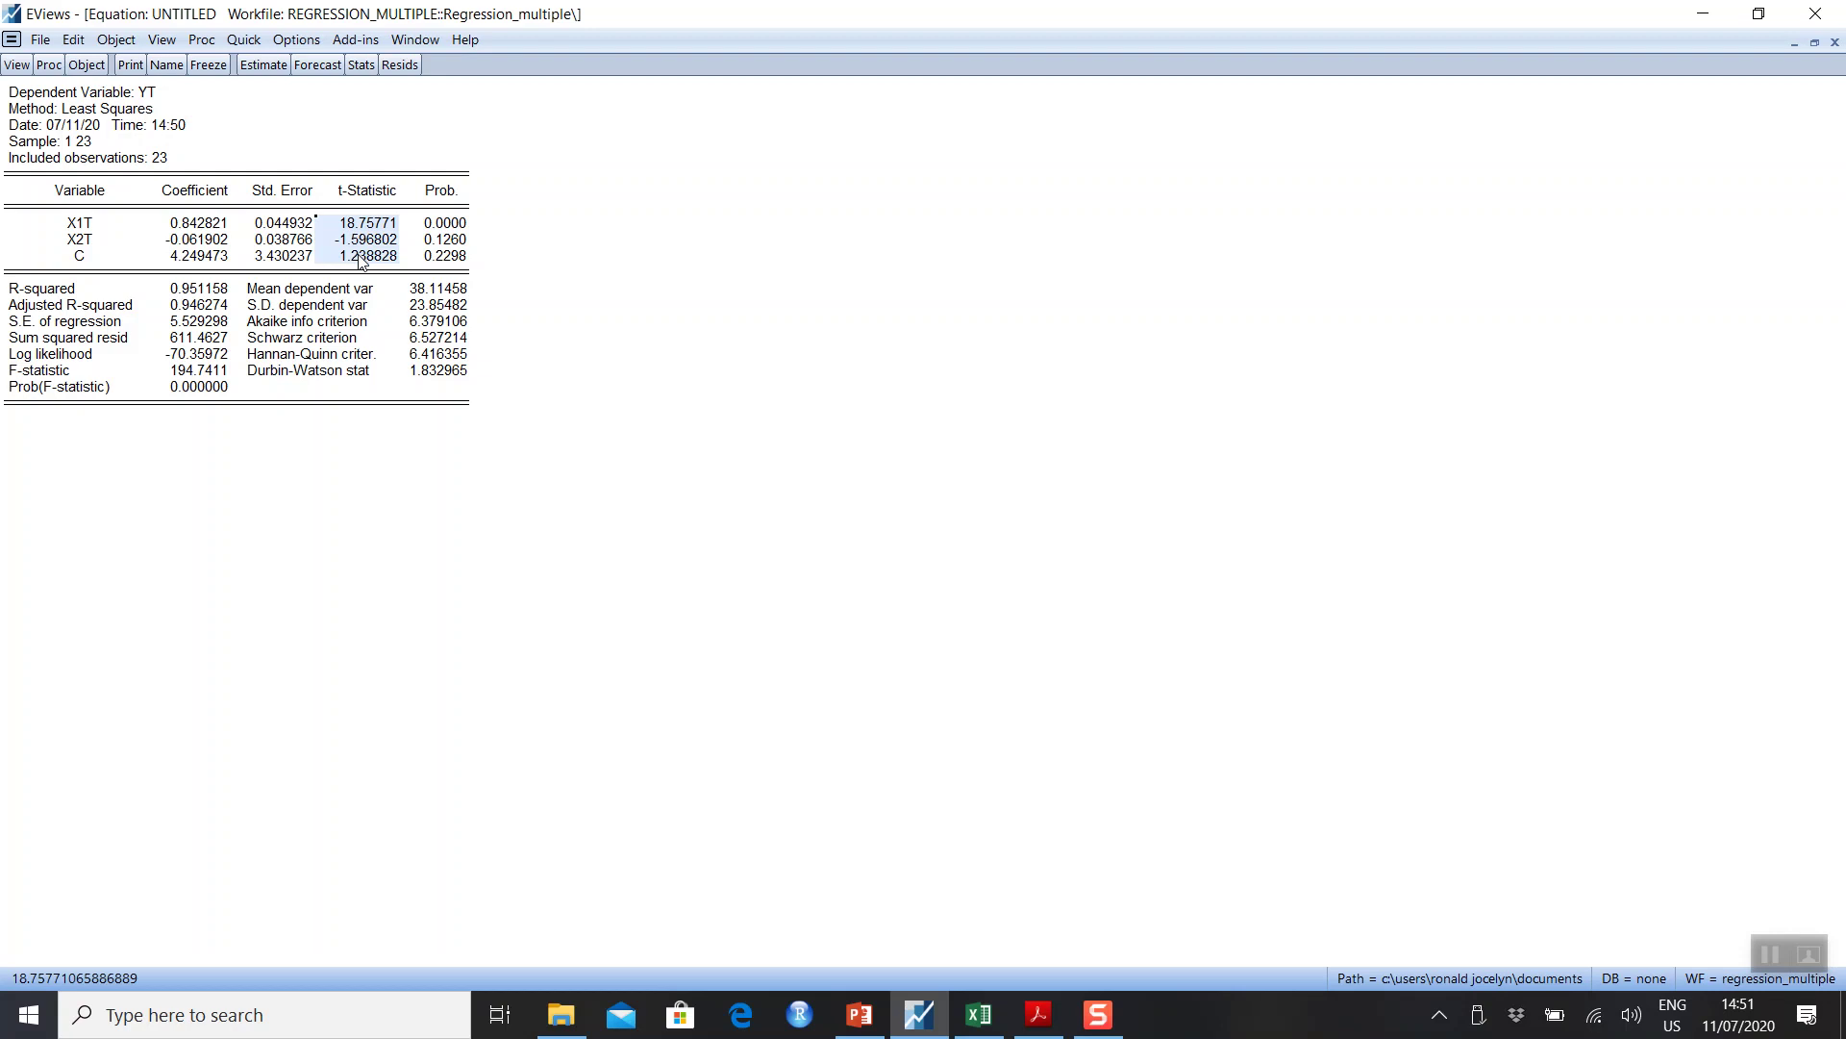
pyautogui.moveTo(197, 290); pyautogui.dragTo(222, 310)
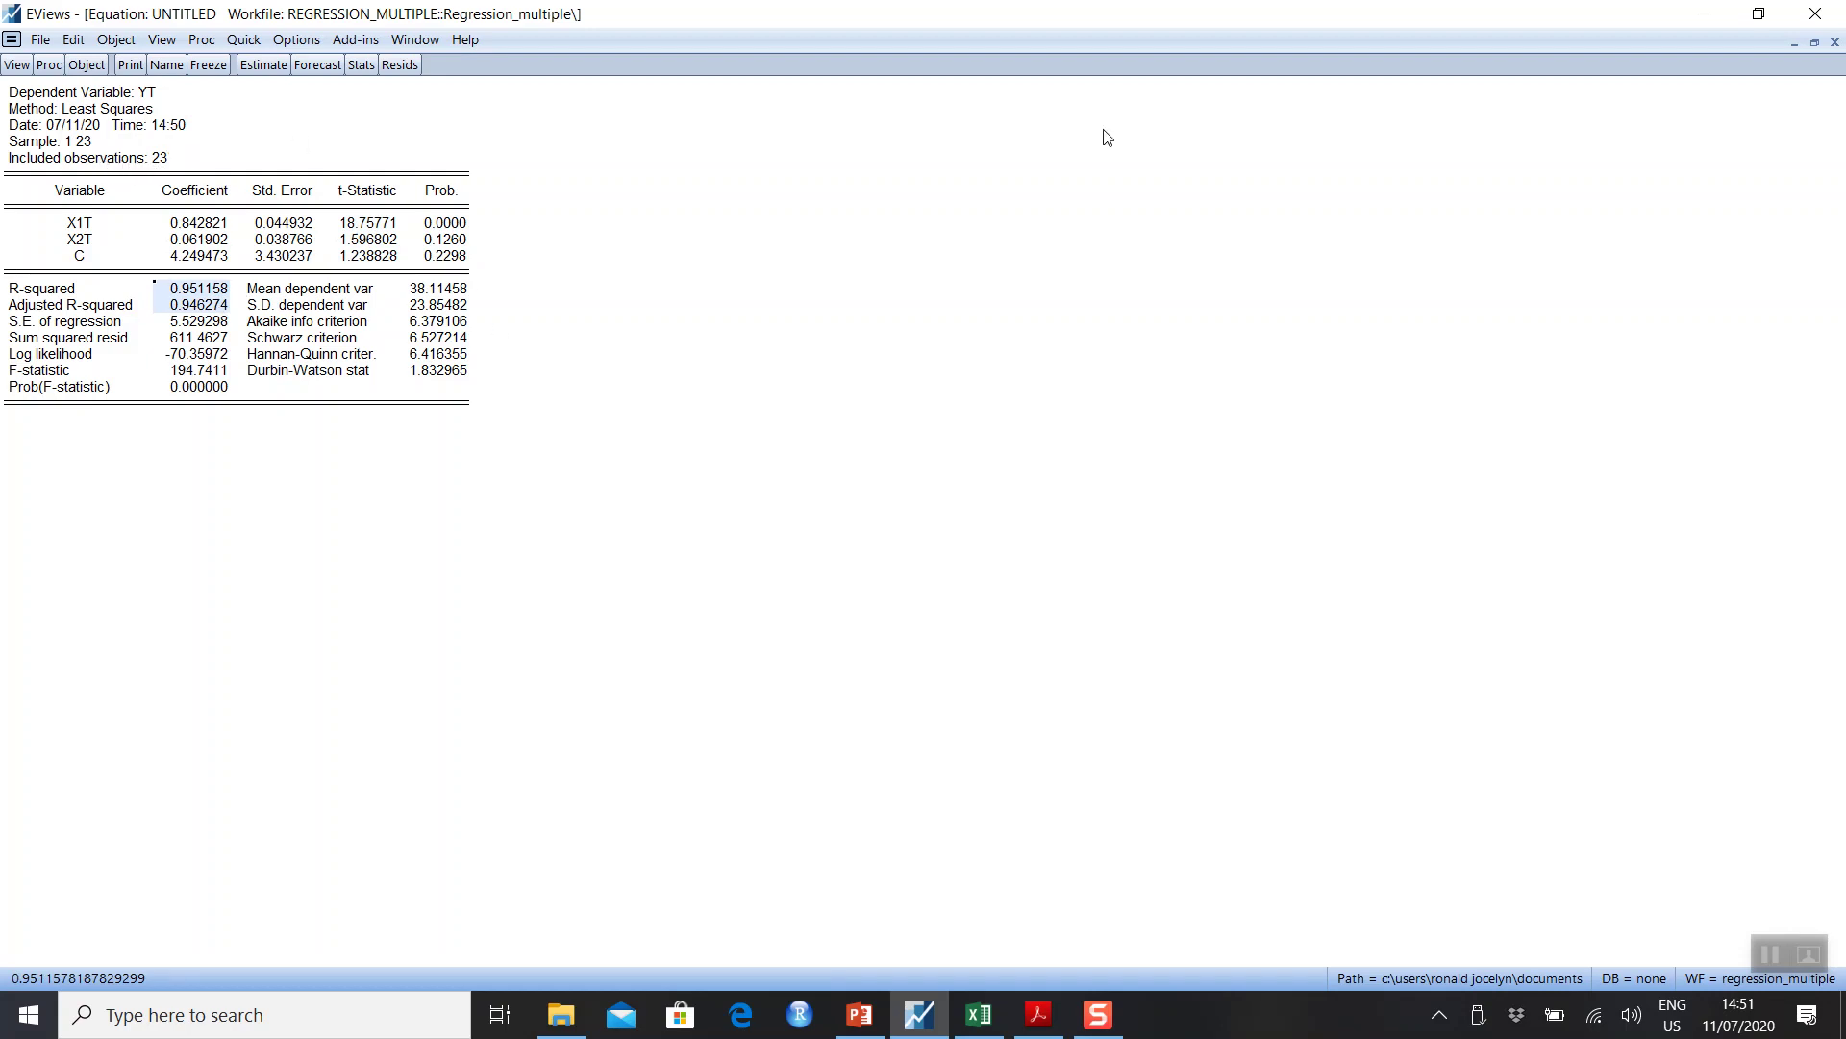
pyautogui.click(1814, 42)
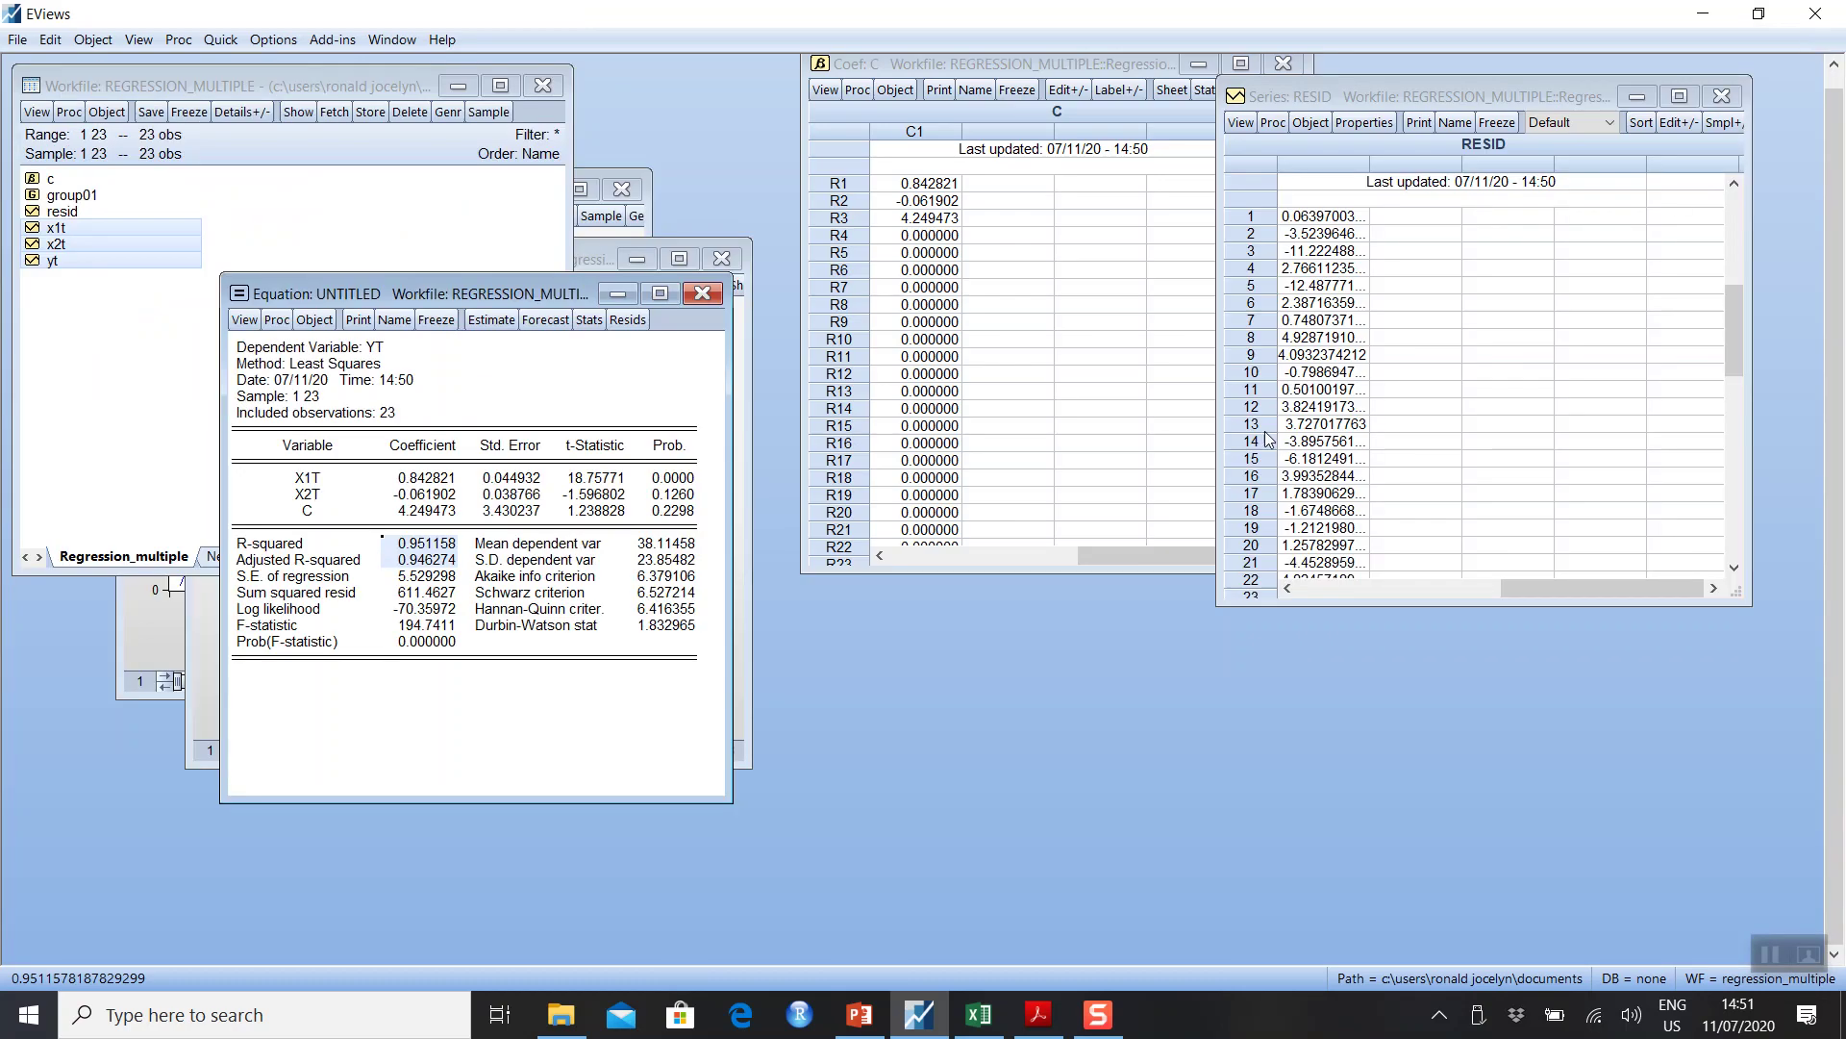
pyautogui.click(616, 611)
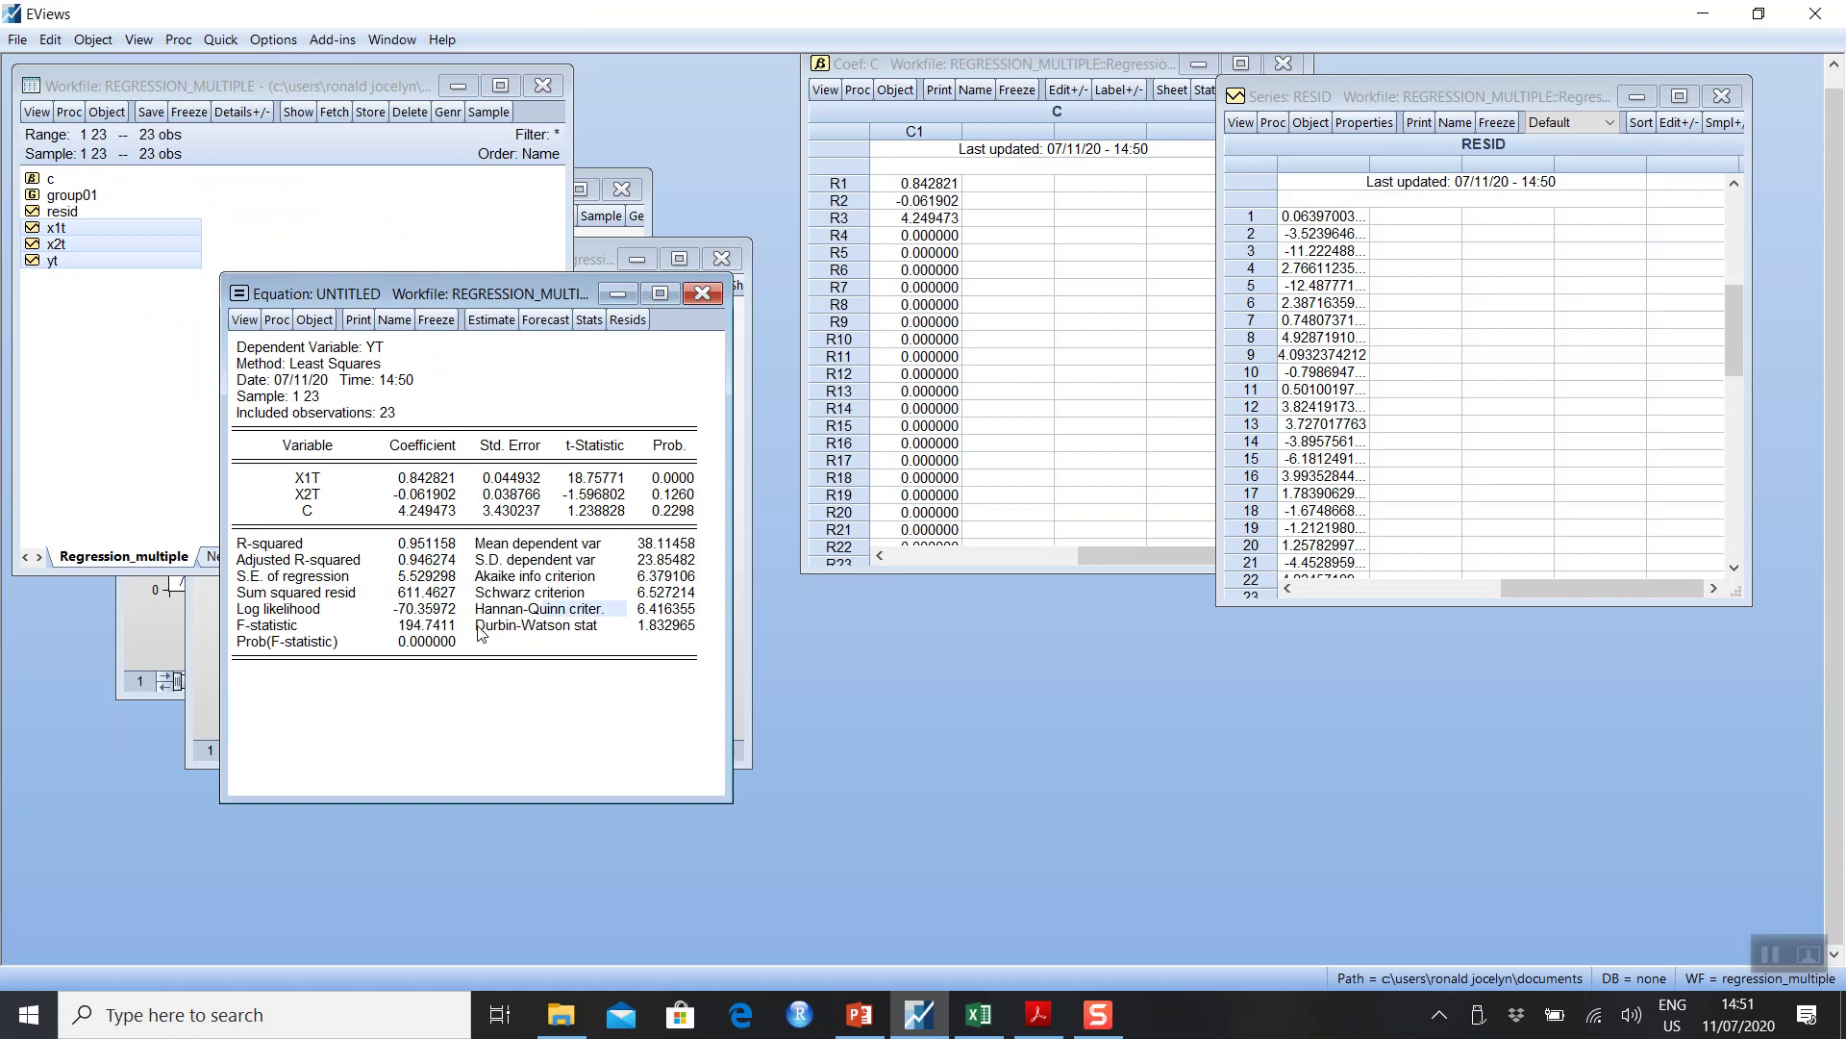
pyautogui.moveTo(480, 632); pyautogui.dragTo(690, 627)
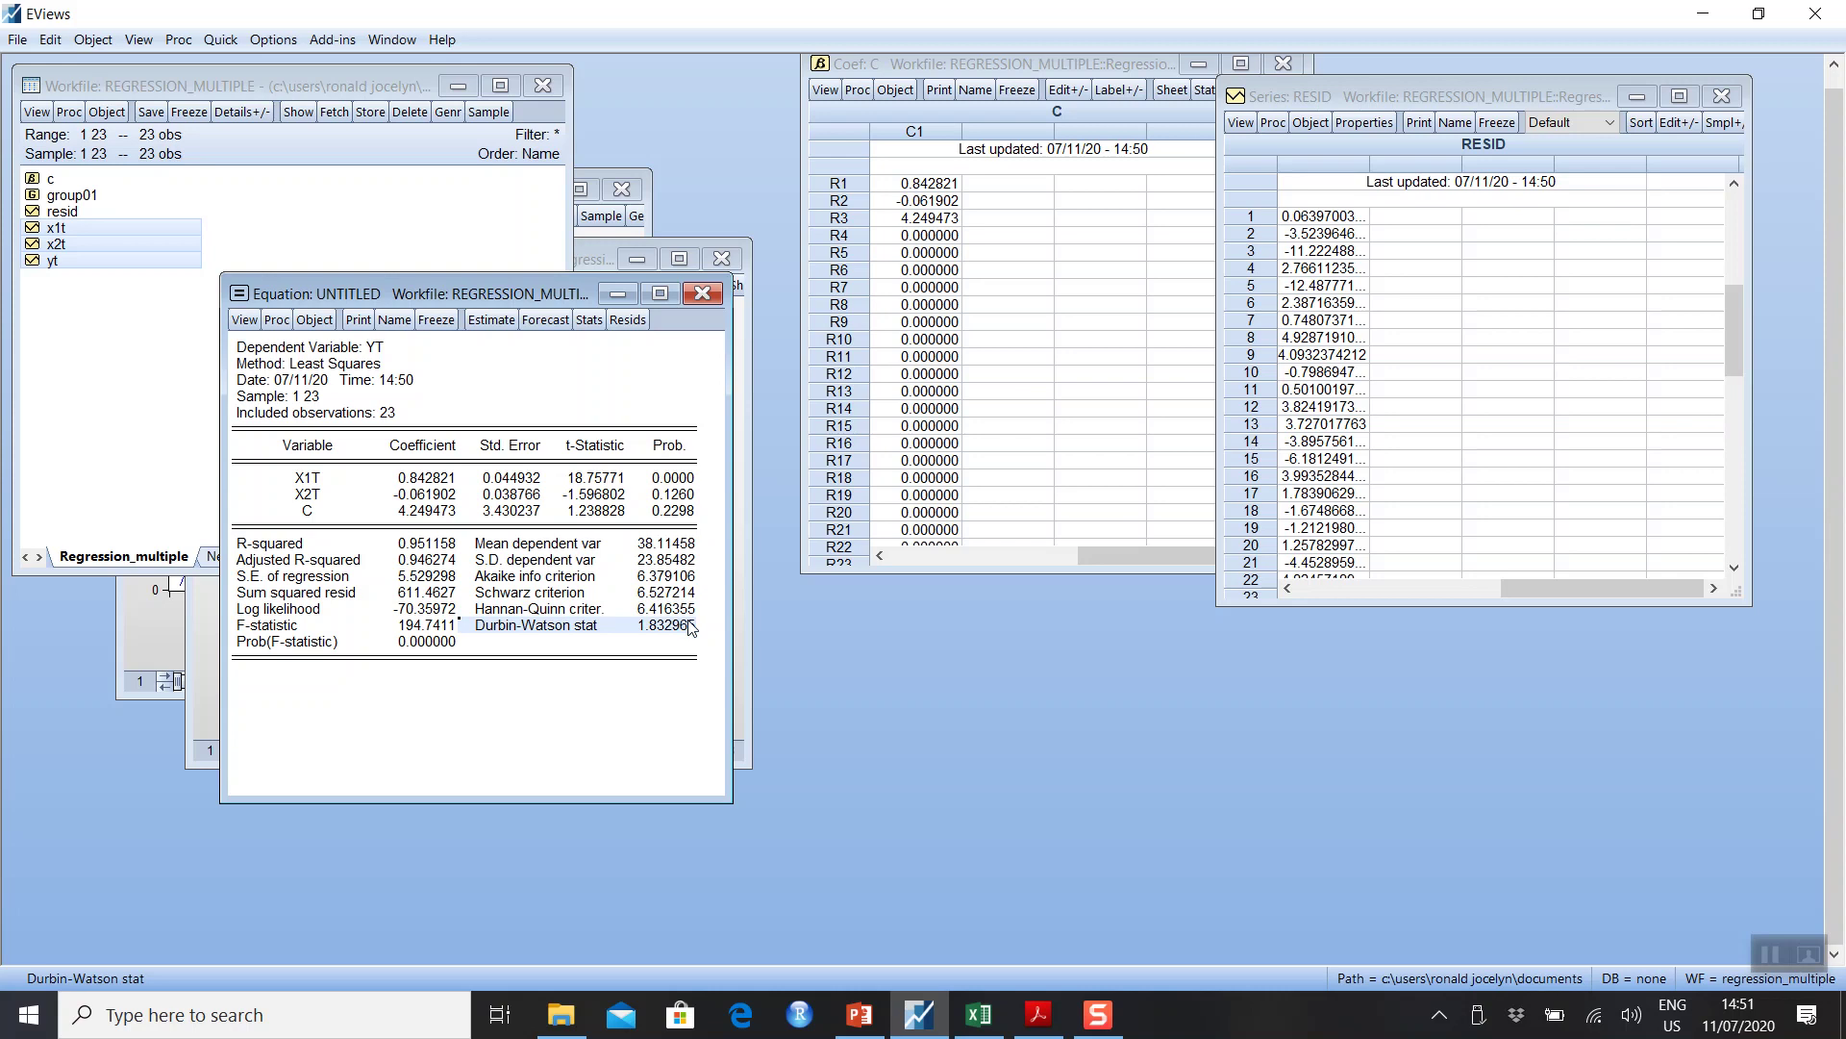
# - Bring up the resid series and plot its raw data as a basic Line & Symbol graph
pyautogui.doubleClick(73, 216)
pyautogui.click(73, 216)
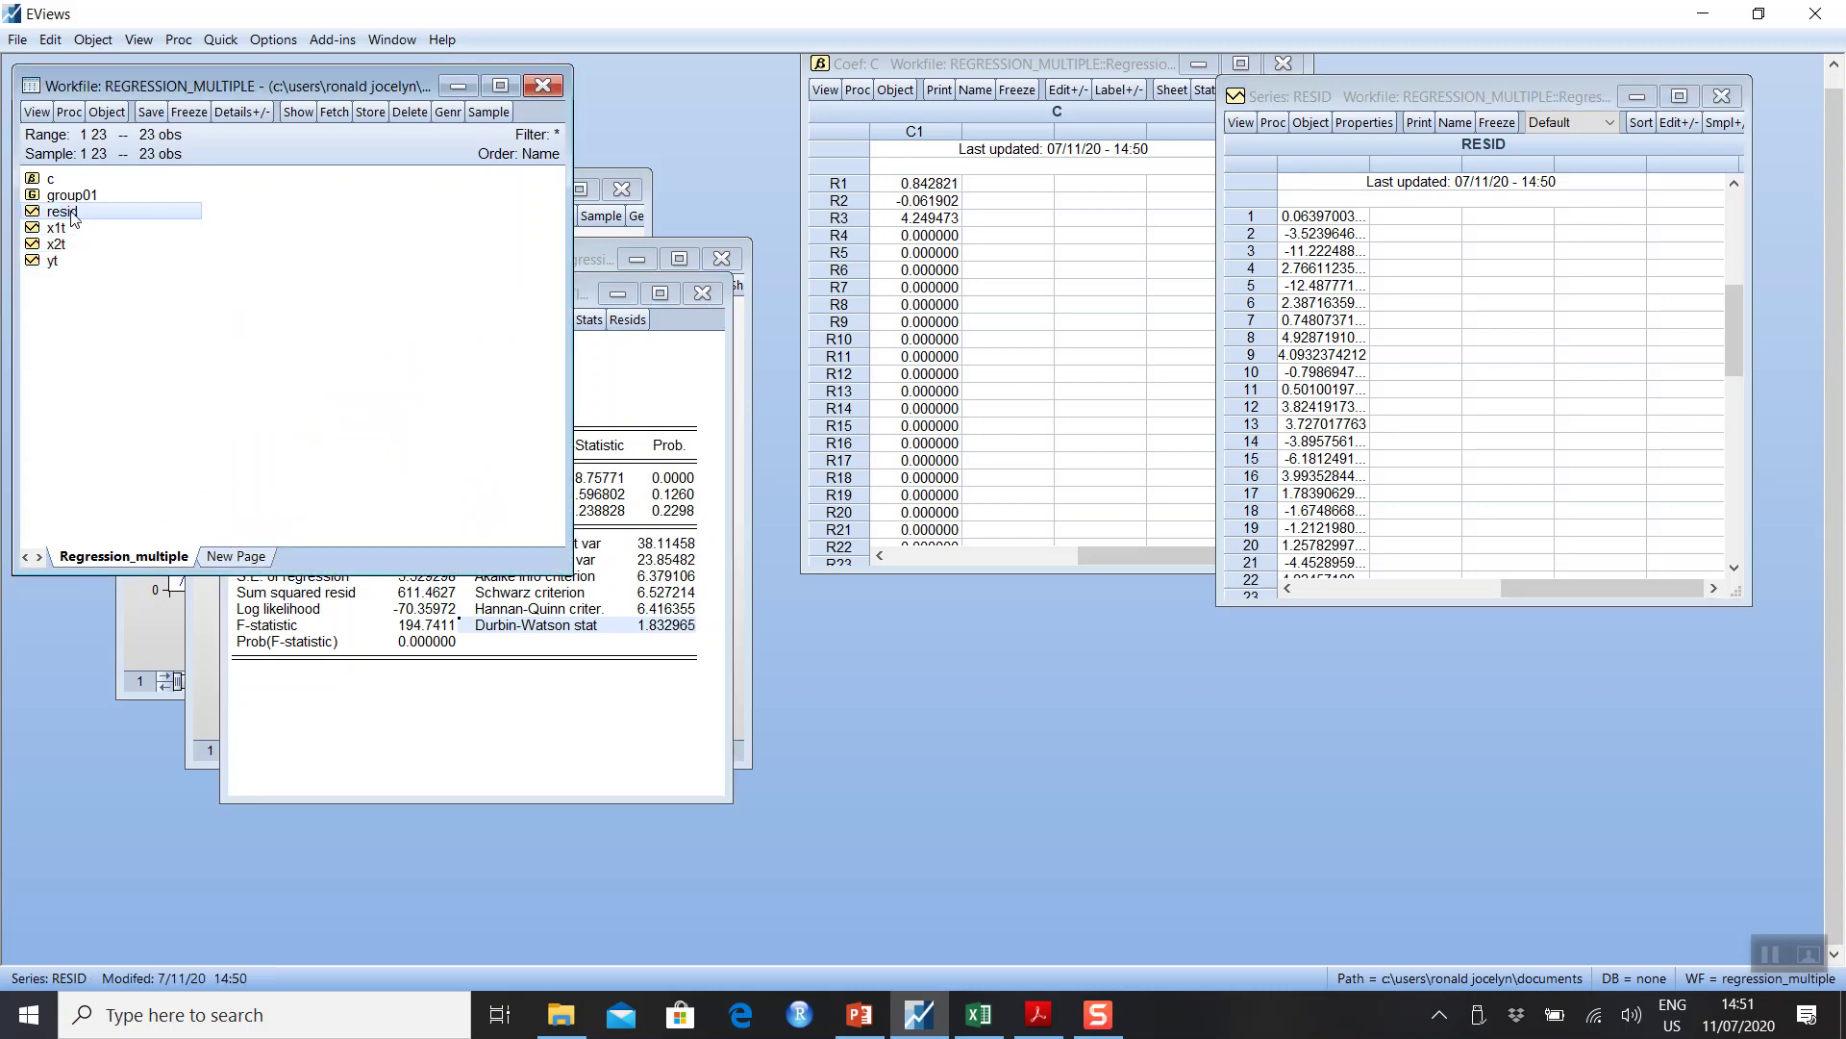
pyautogui.click(73, 215)
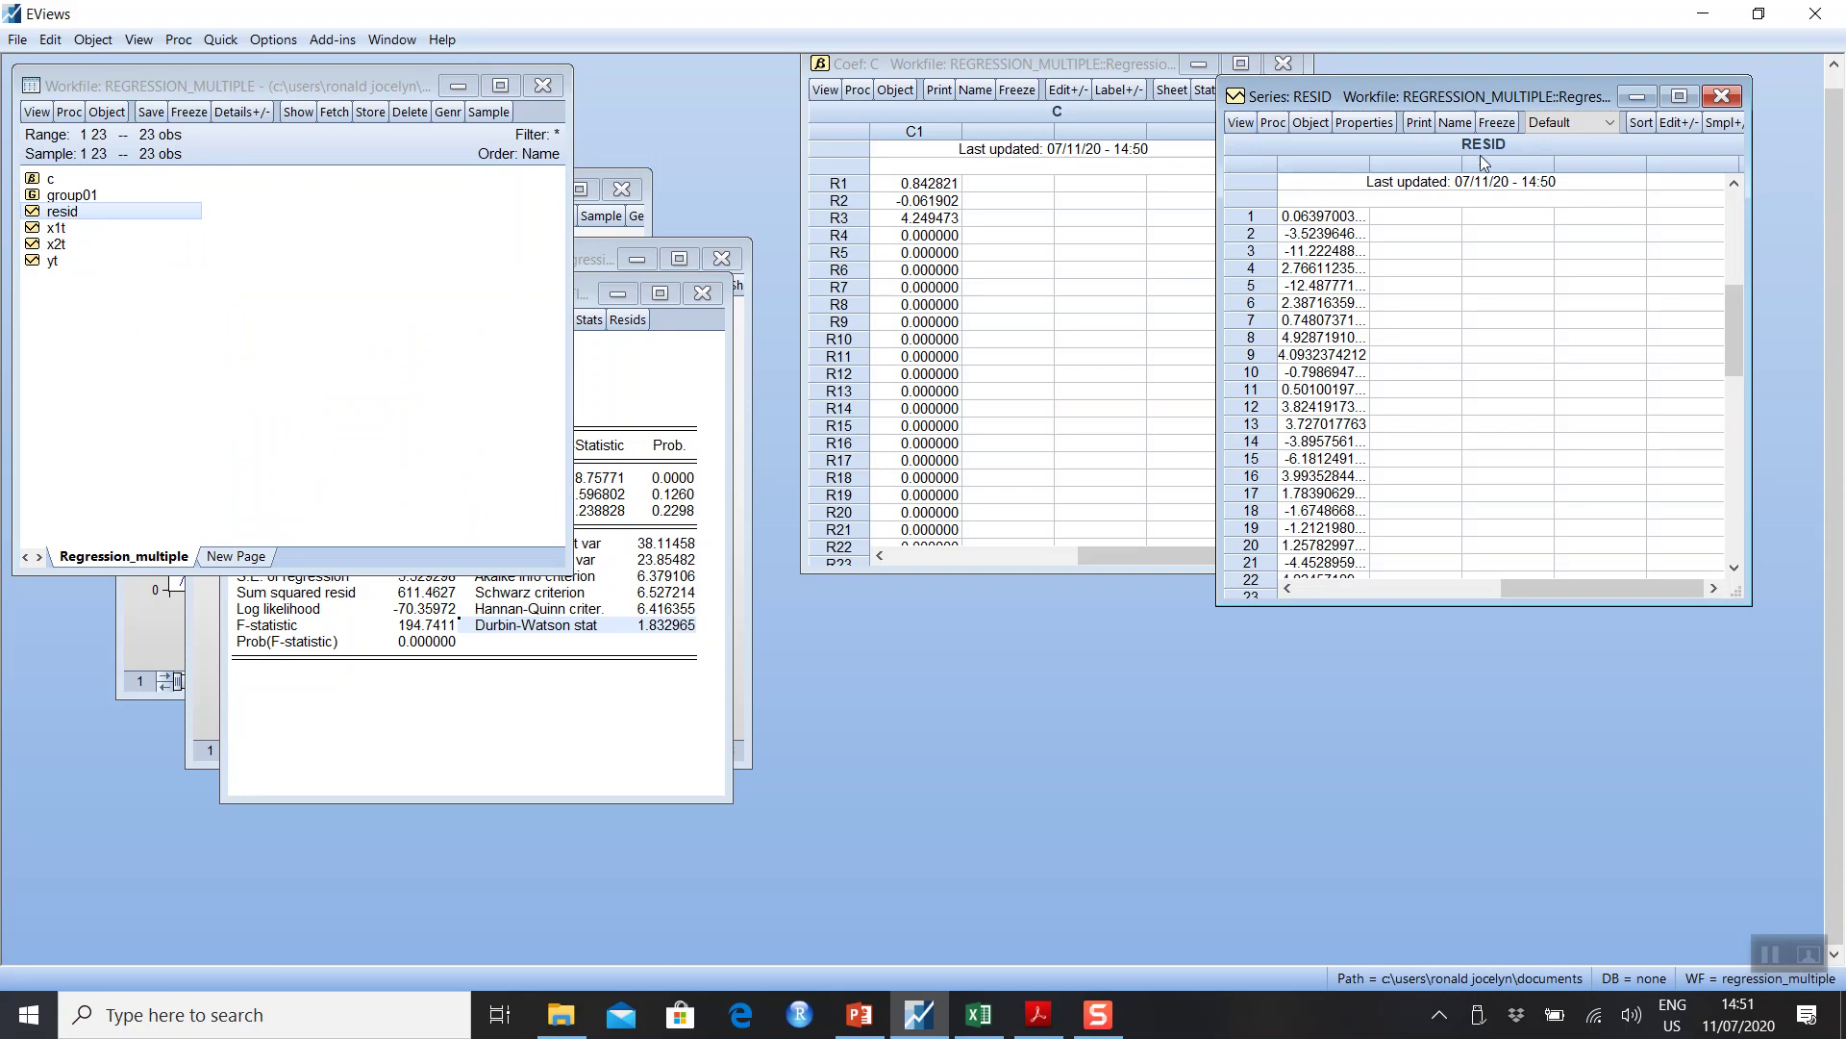
pyautogui.click(1241, 122)
pyautogui.click(1272, 169)
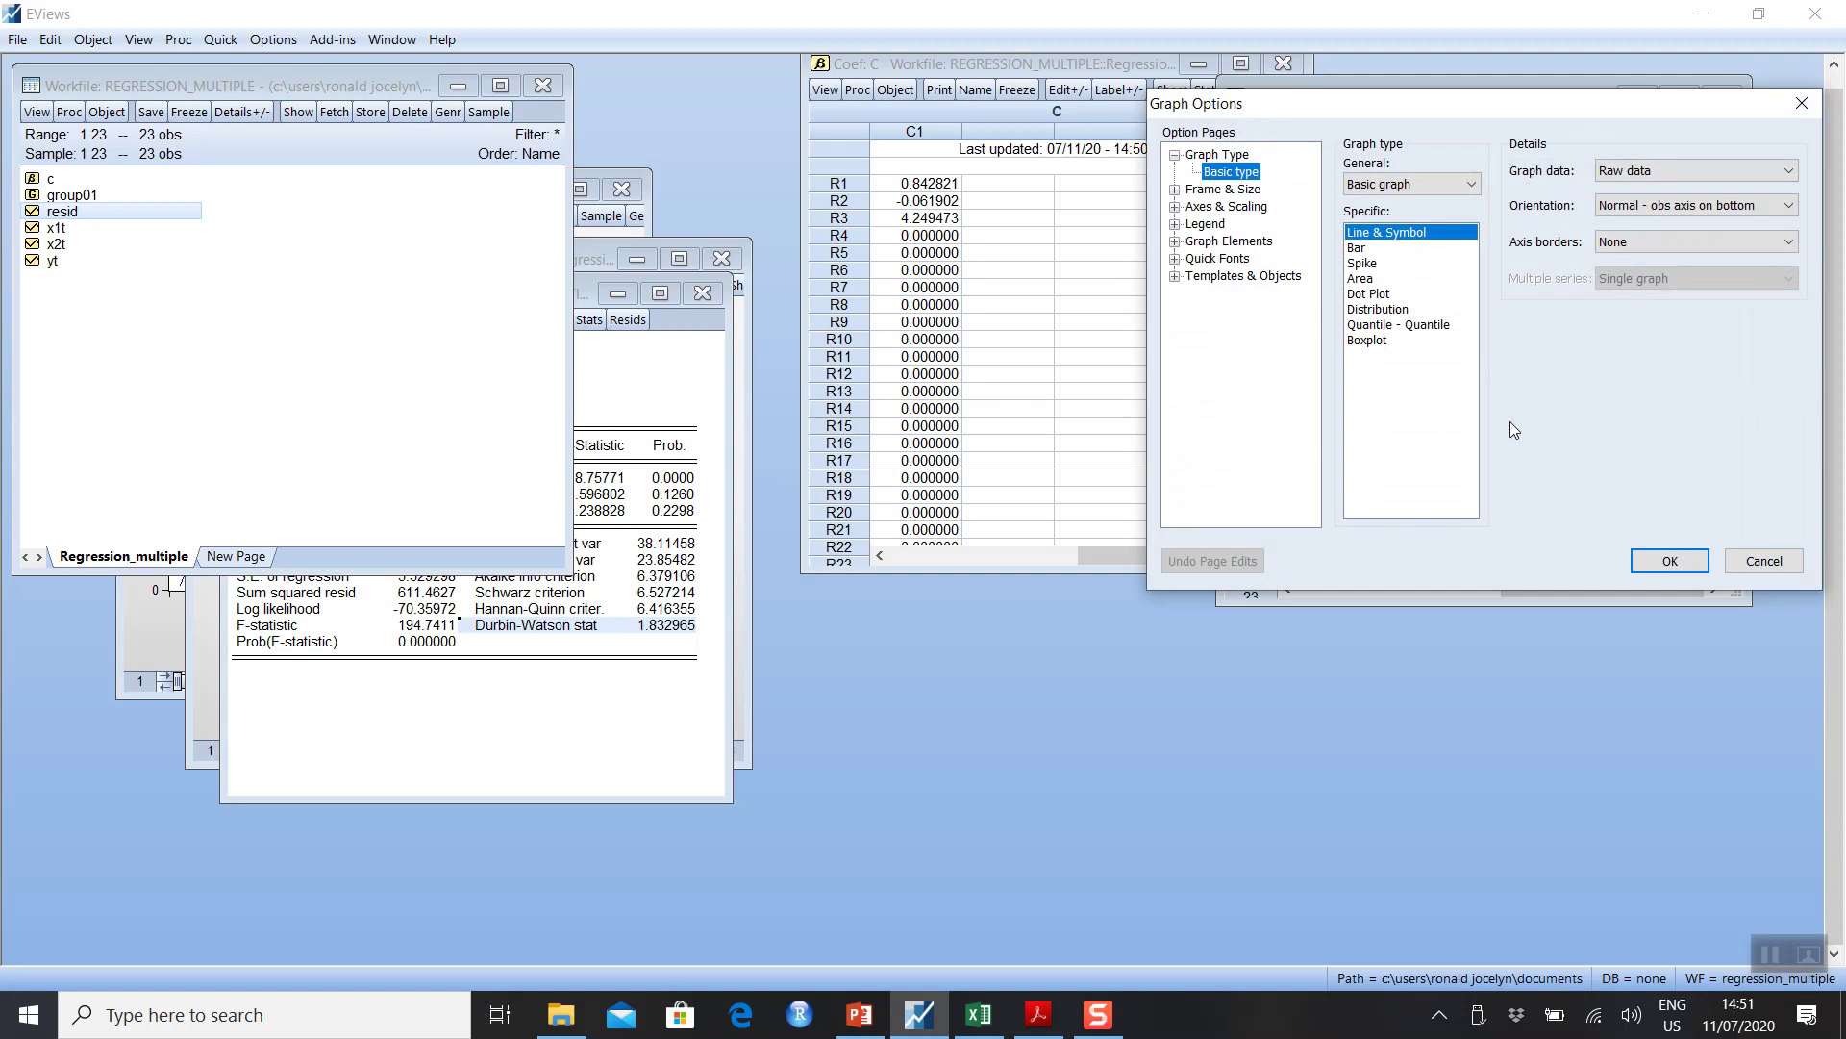
pyautogui.click(1663, 560)
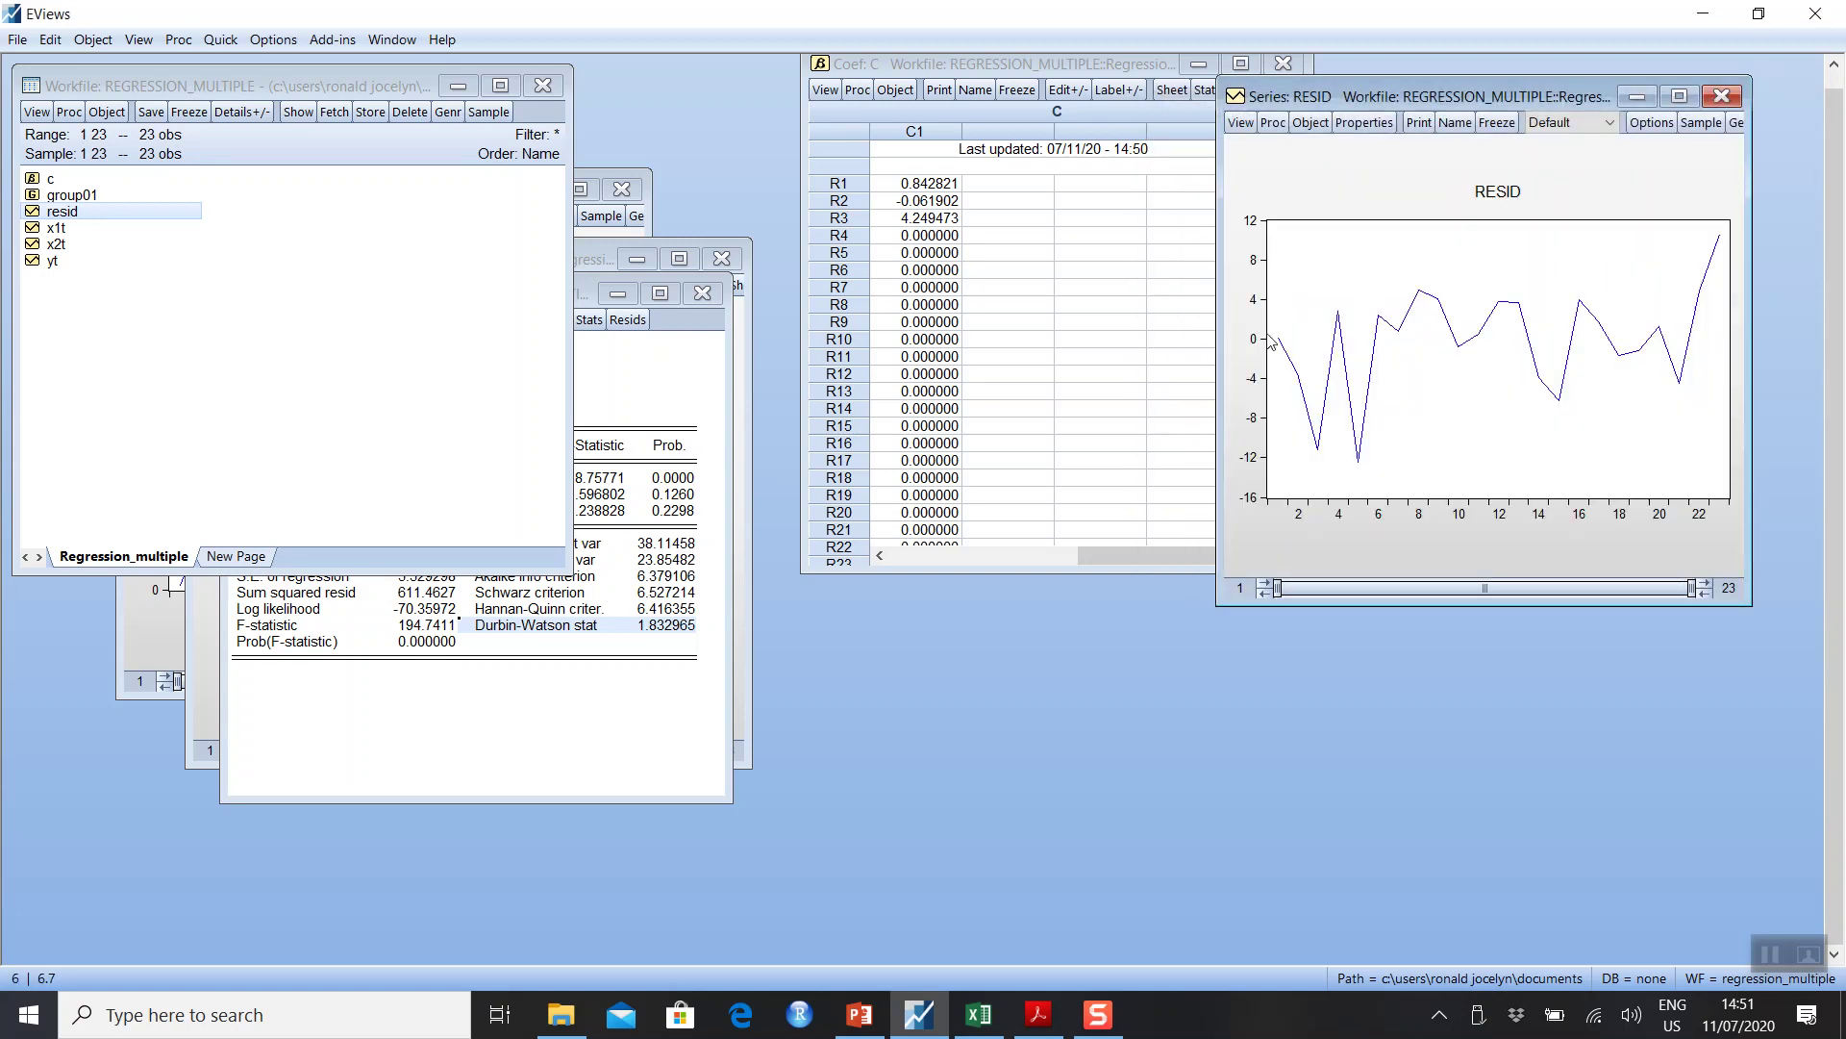
# - Examine how the residuals fluctuate around zero by tracing temporary horizontal reference lines across the resid graph
pyautogui.moveTo(1279, 341)
pyautogui.moveTo(1279, 341); pyautogui.dragTo(1728, 341)
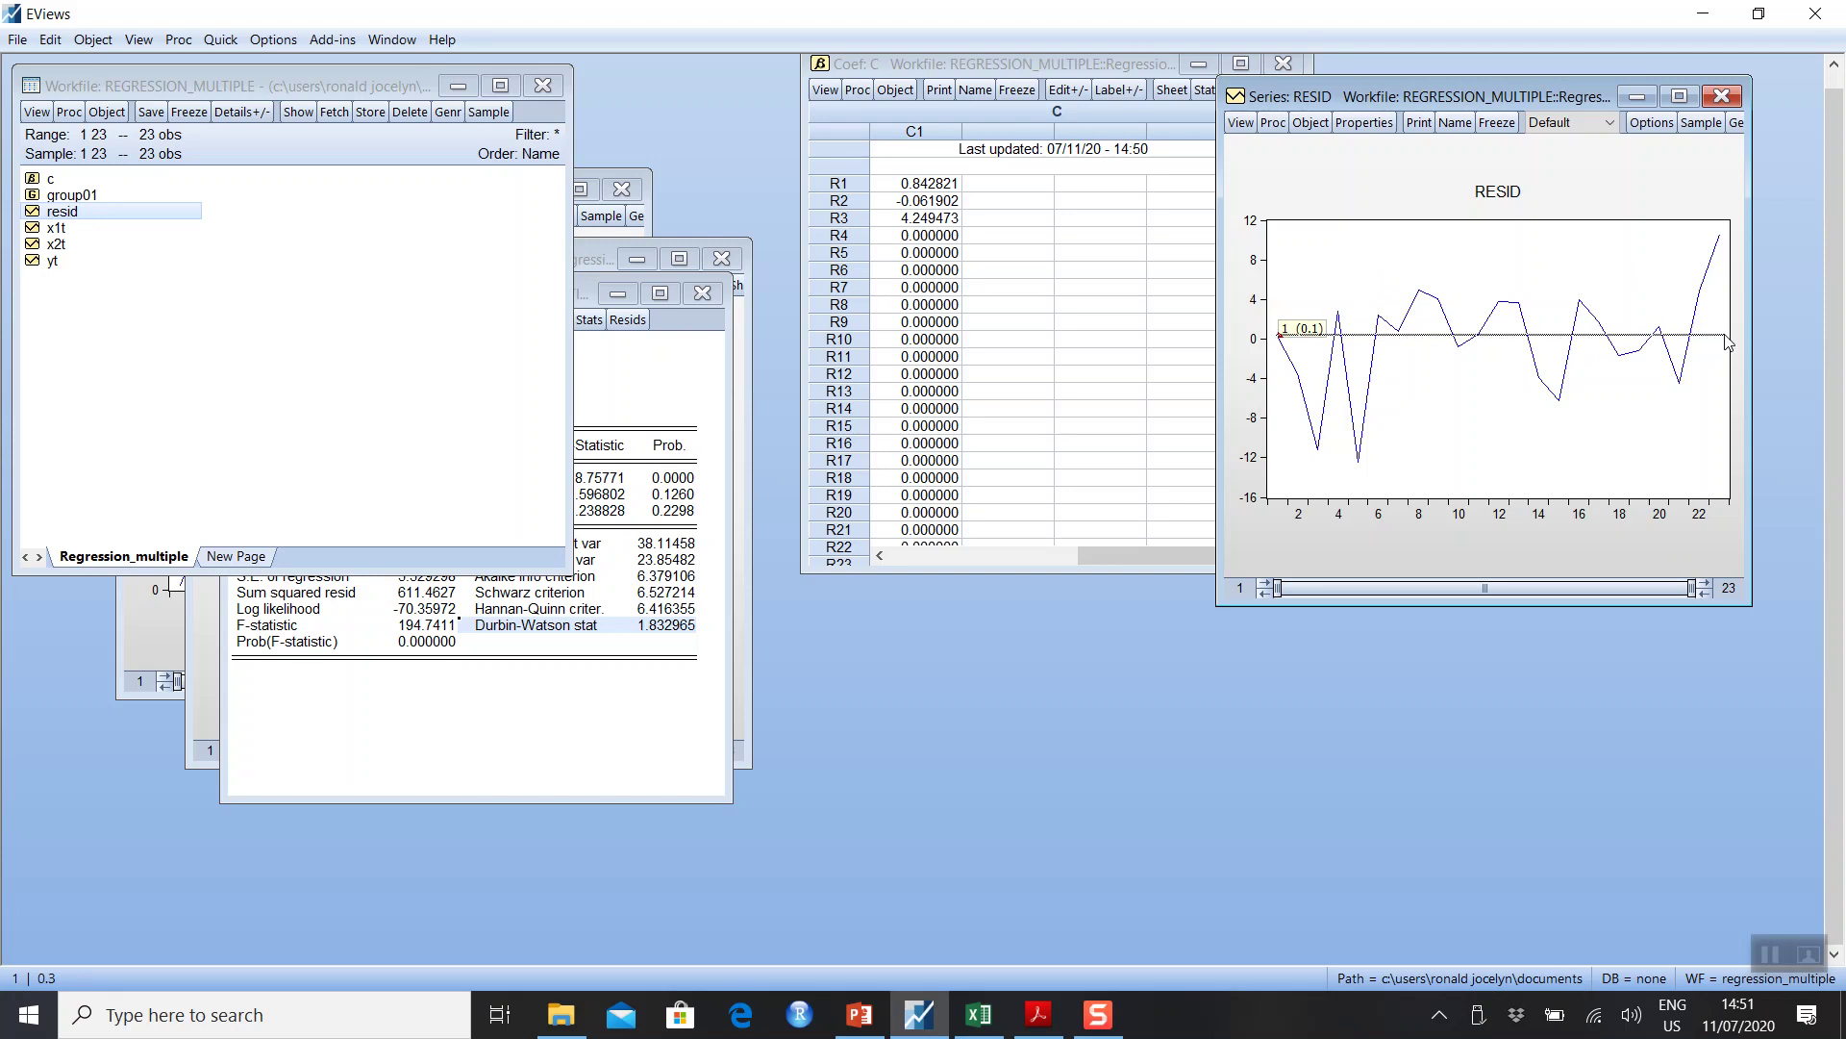
pyautogui.moveTo(1725, 334); pyautogui.dragTo(1731, 338)
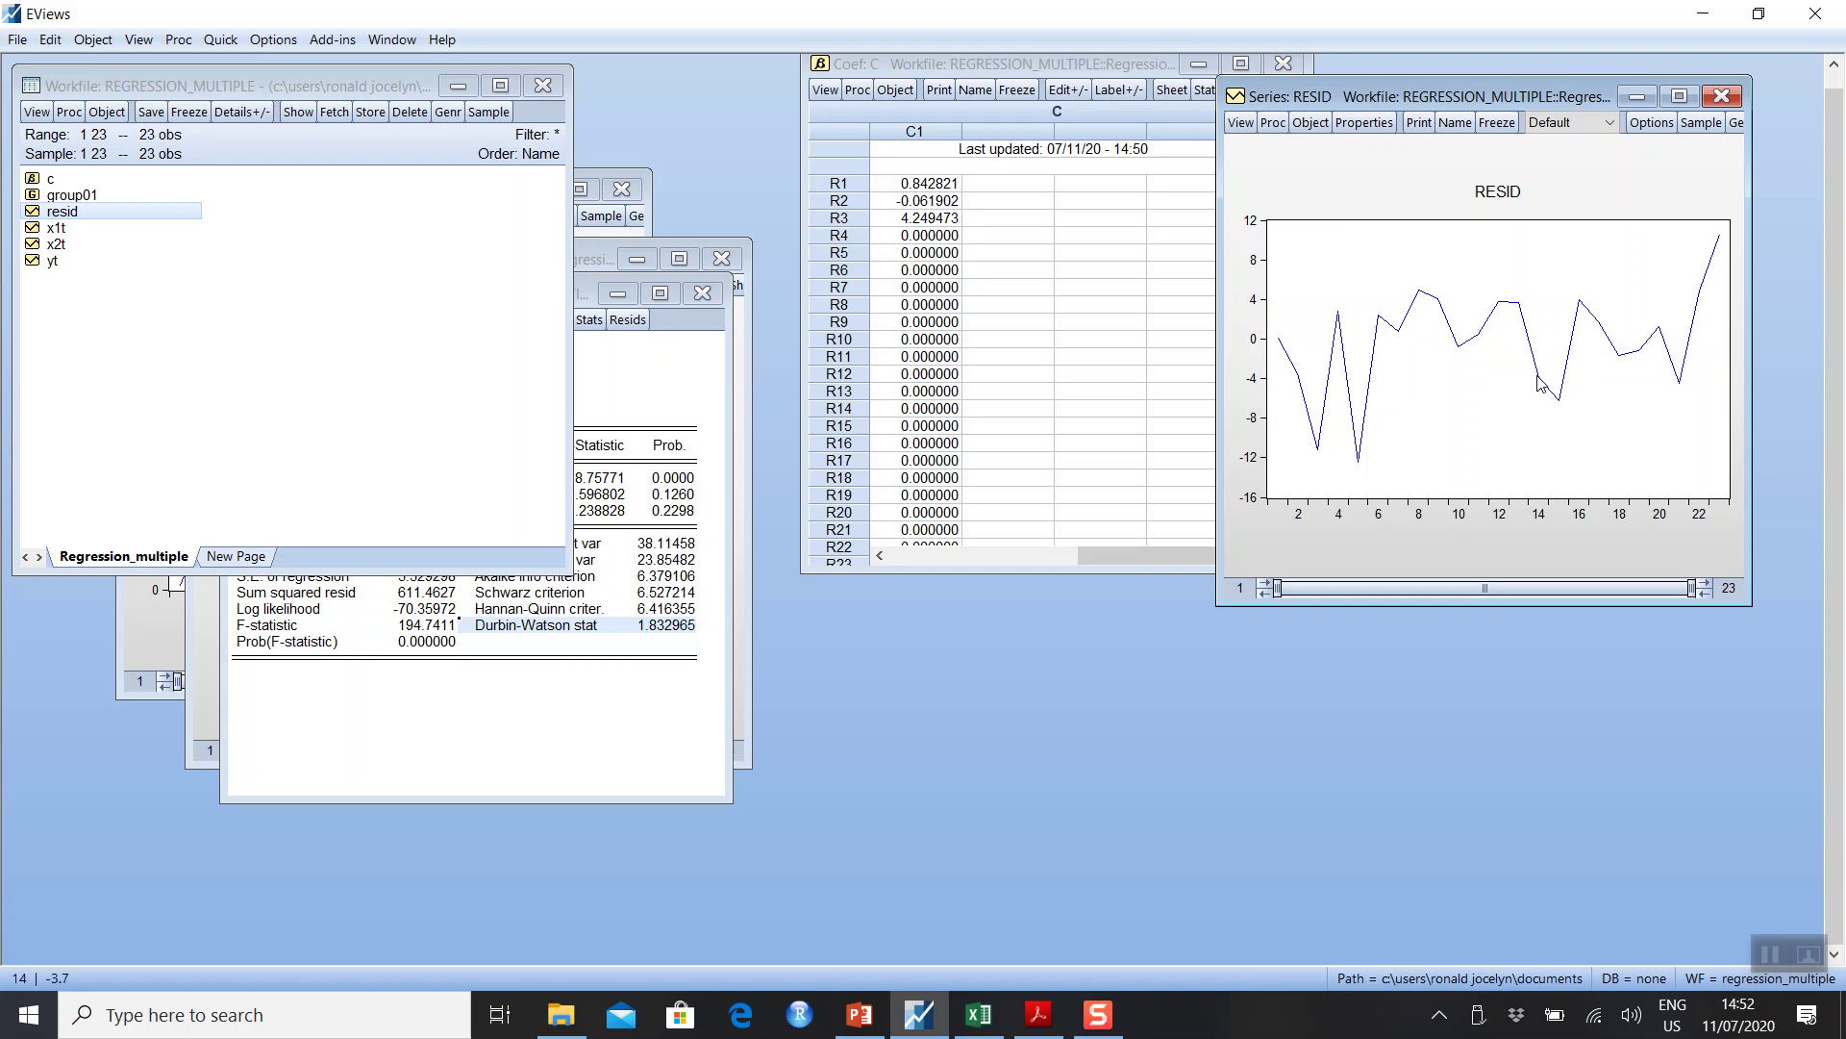
pyautogui.moveTo(1564, 404)
pyautogui.moveTo(1275, 344); pyautogui.dragTo(1782, 339)
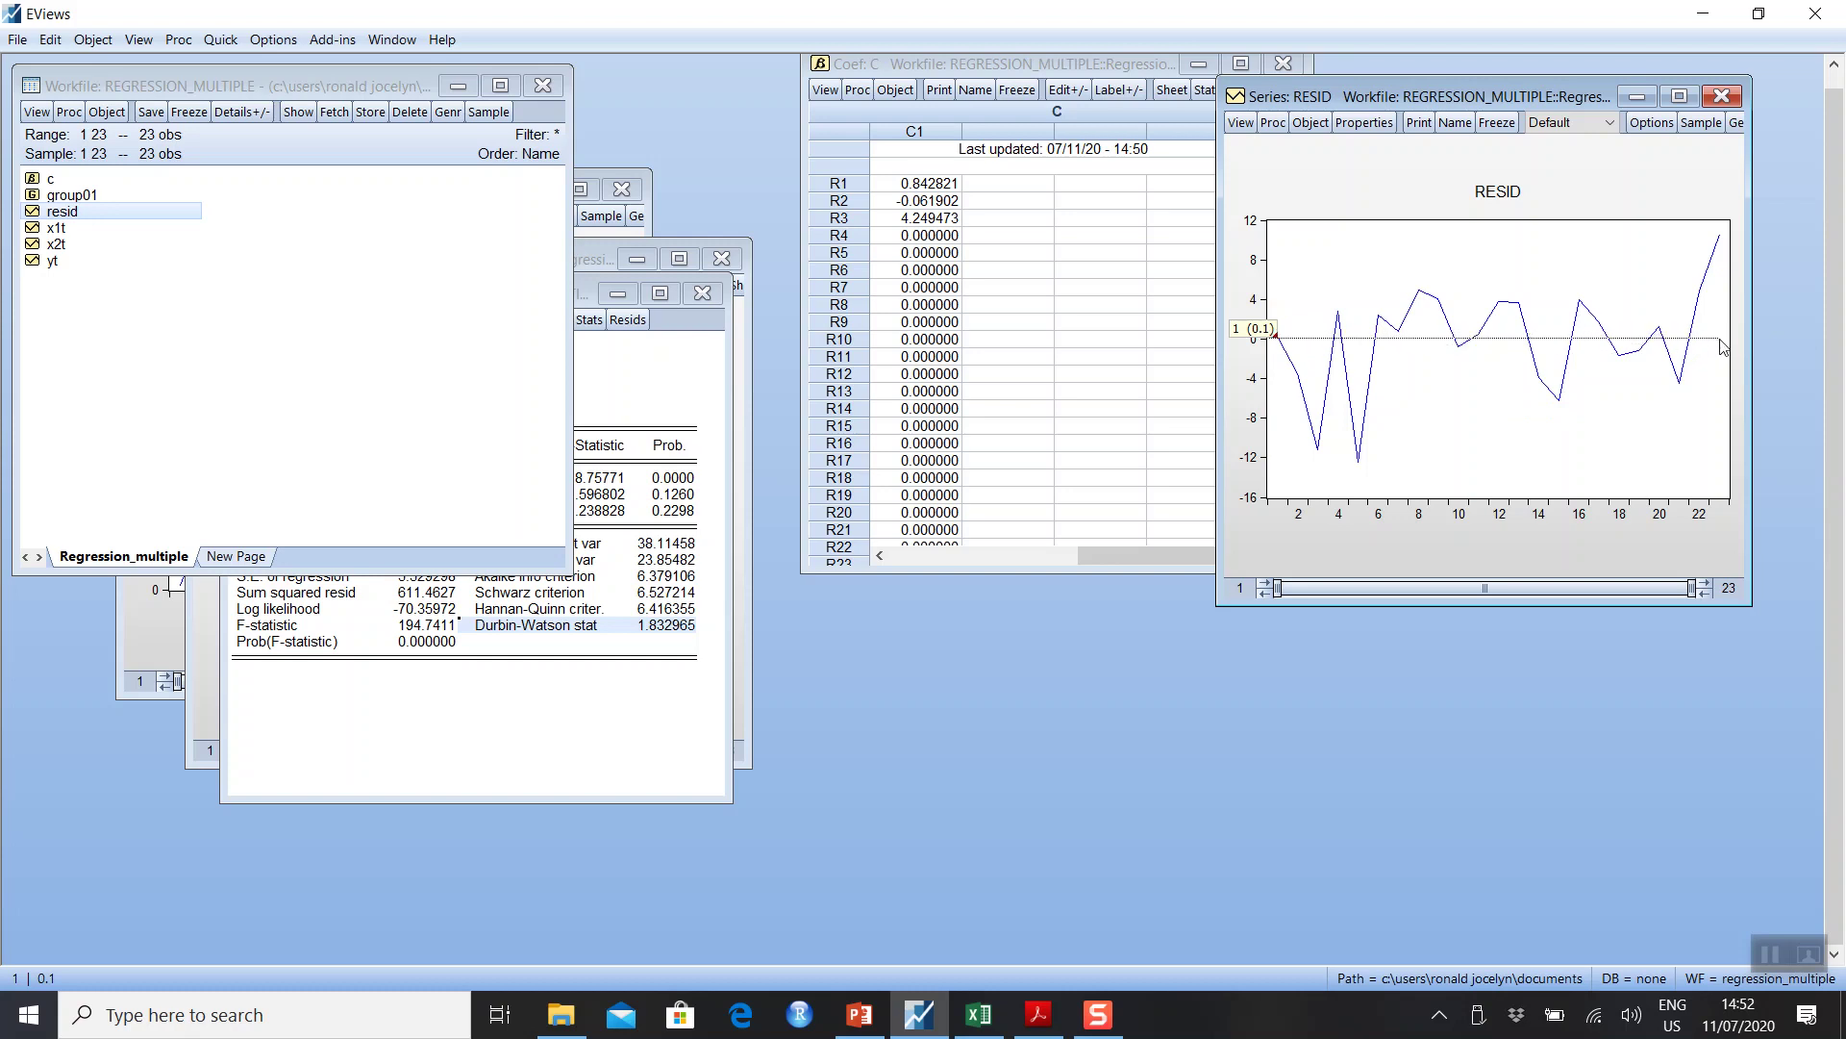
pyautogui.moveTo(1721, 340); pyautogui.dragTo(1721, 343)
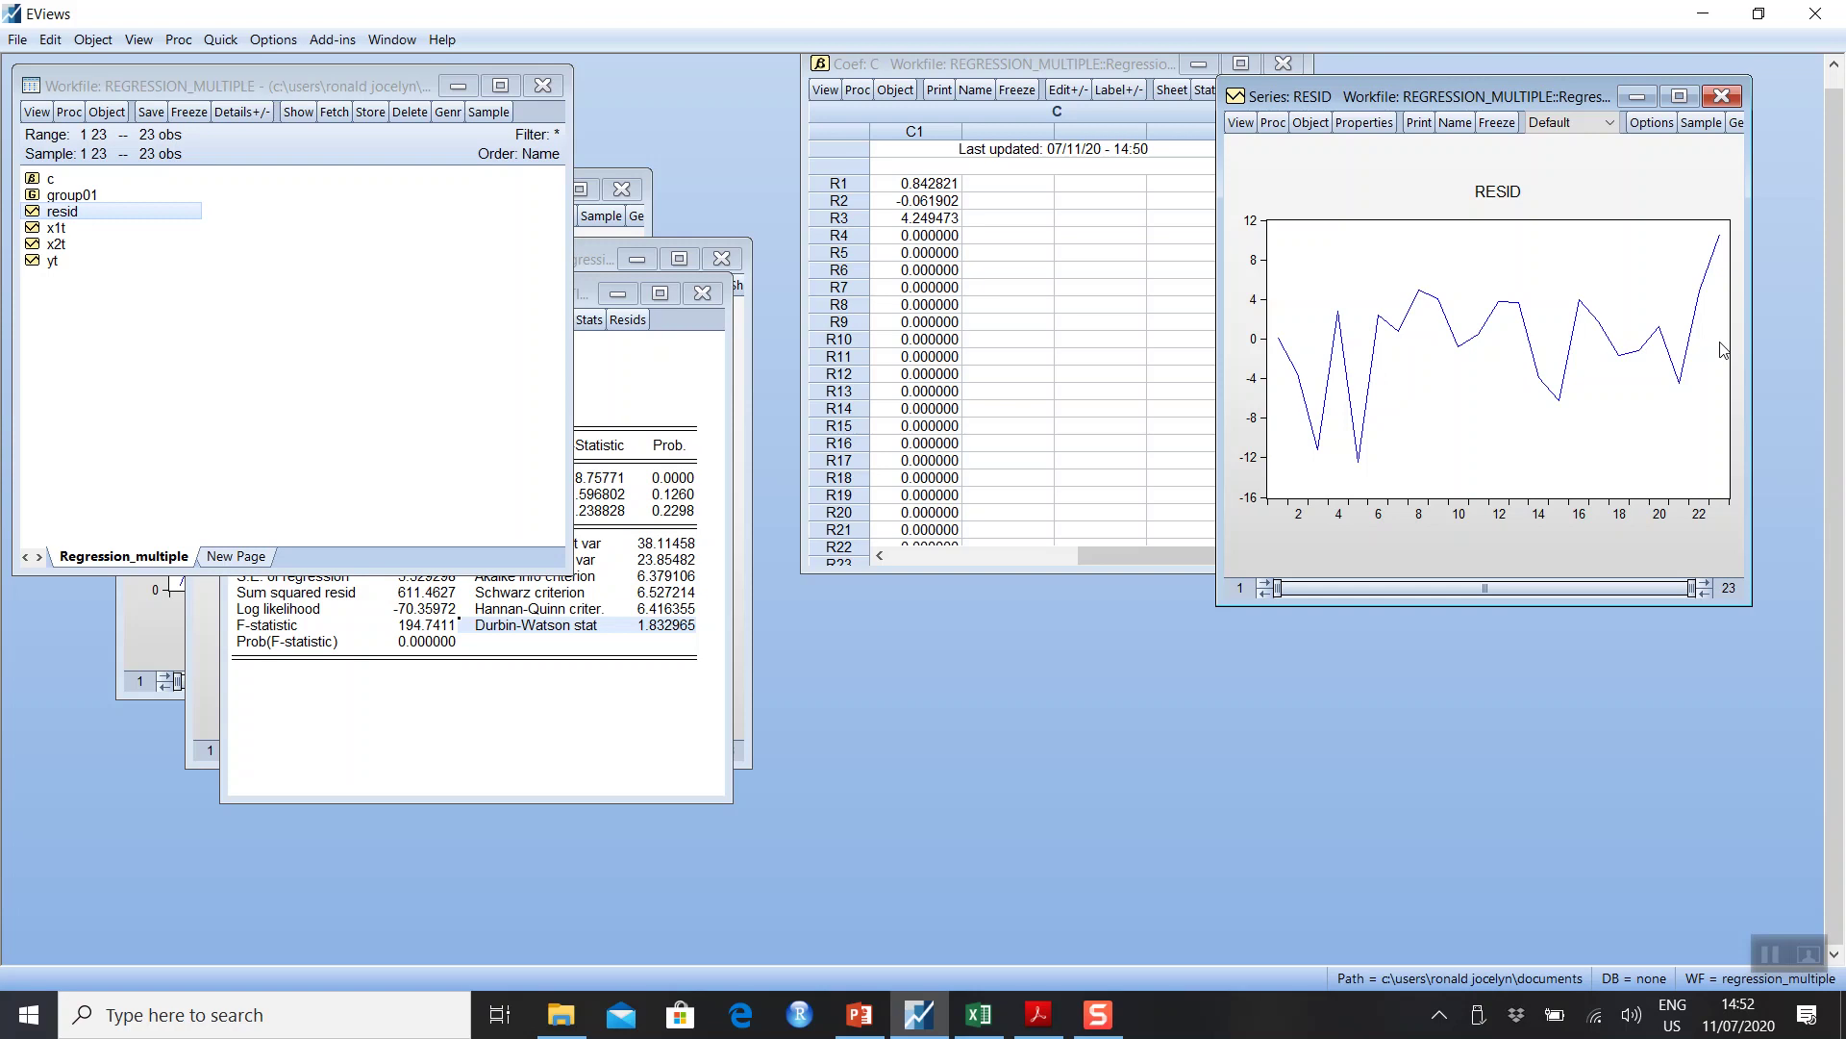
# - Compare the equation's Durbin-Watson statistic with the PowerPoint decision rule and the Acrobat table's critical values for n = 23, k' = 2, ending in EViews
pyautogui.click(1423, 326)
pyautogui.moveTo(1277, 351)
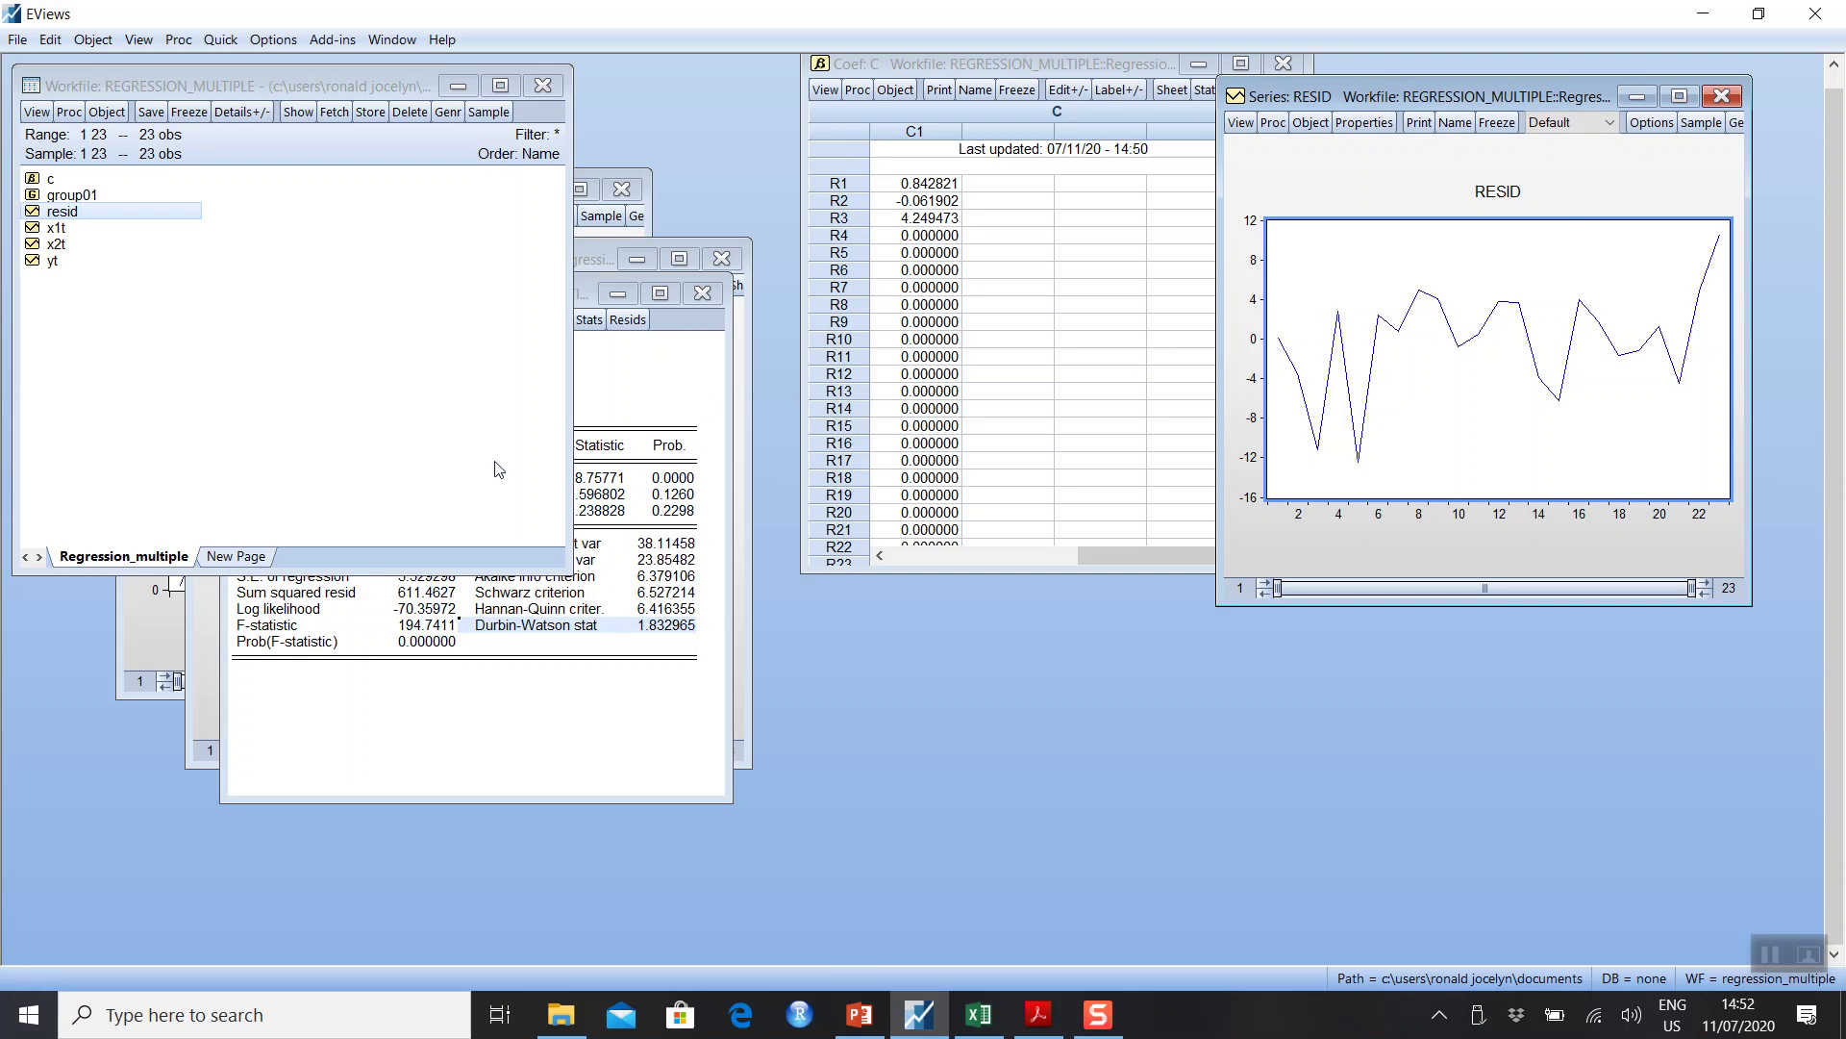
pyautogui.click(500, 740)
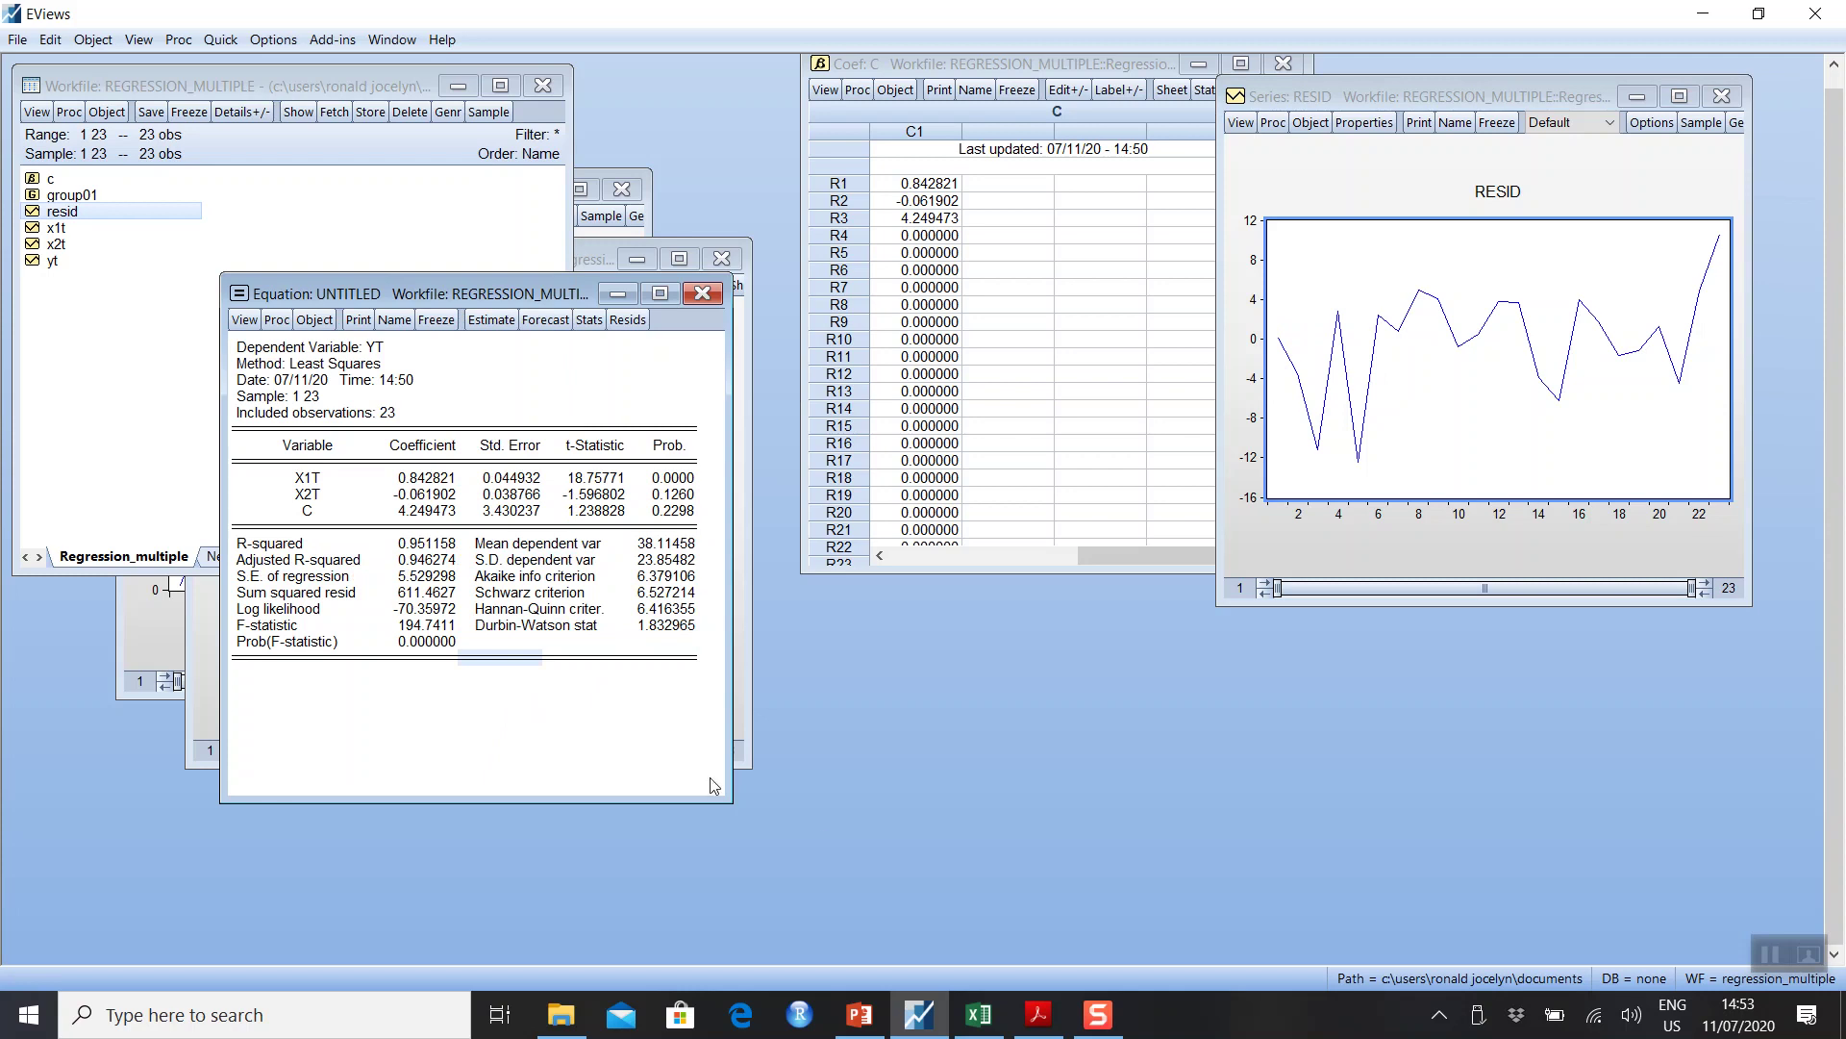
pyautogui.click(876, 1025)
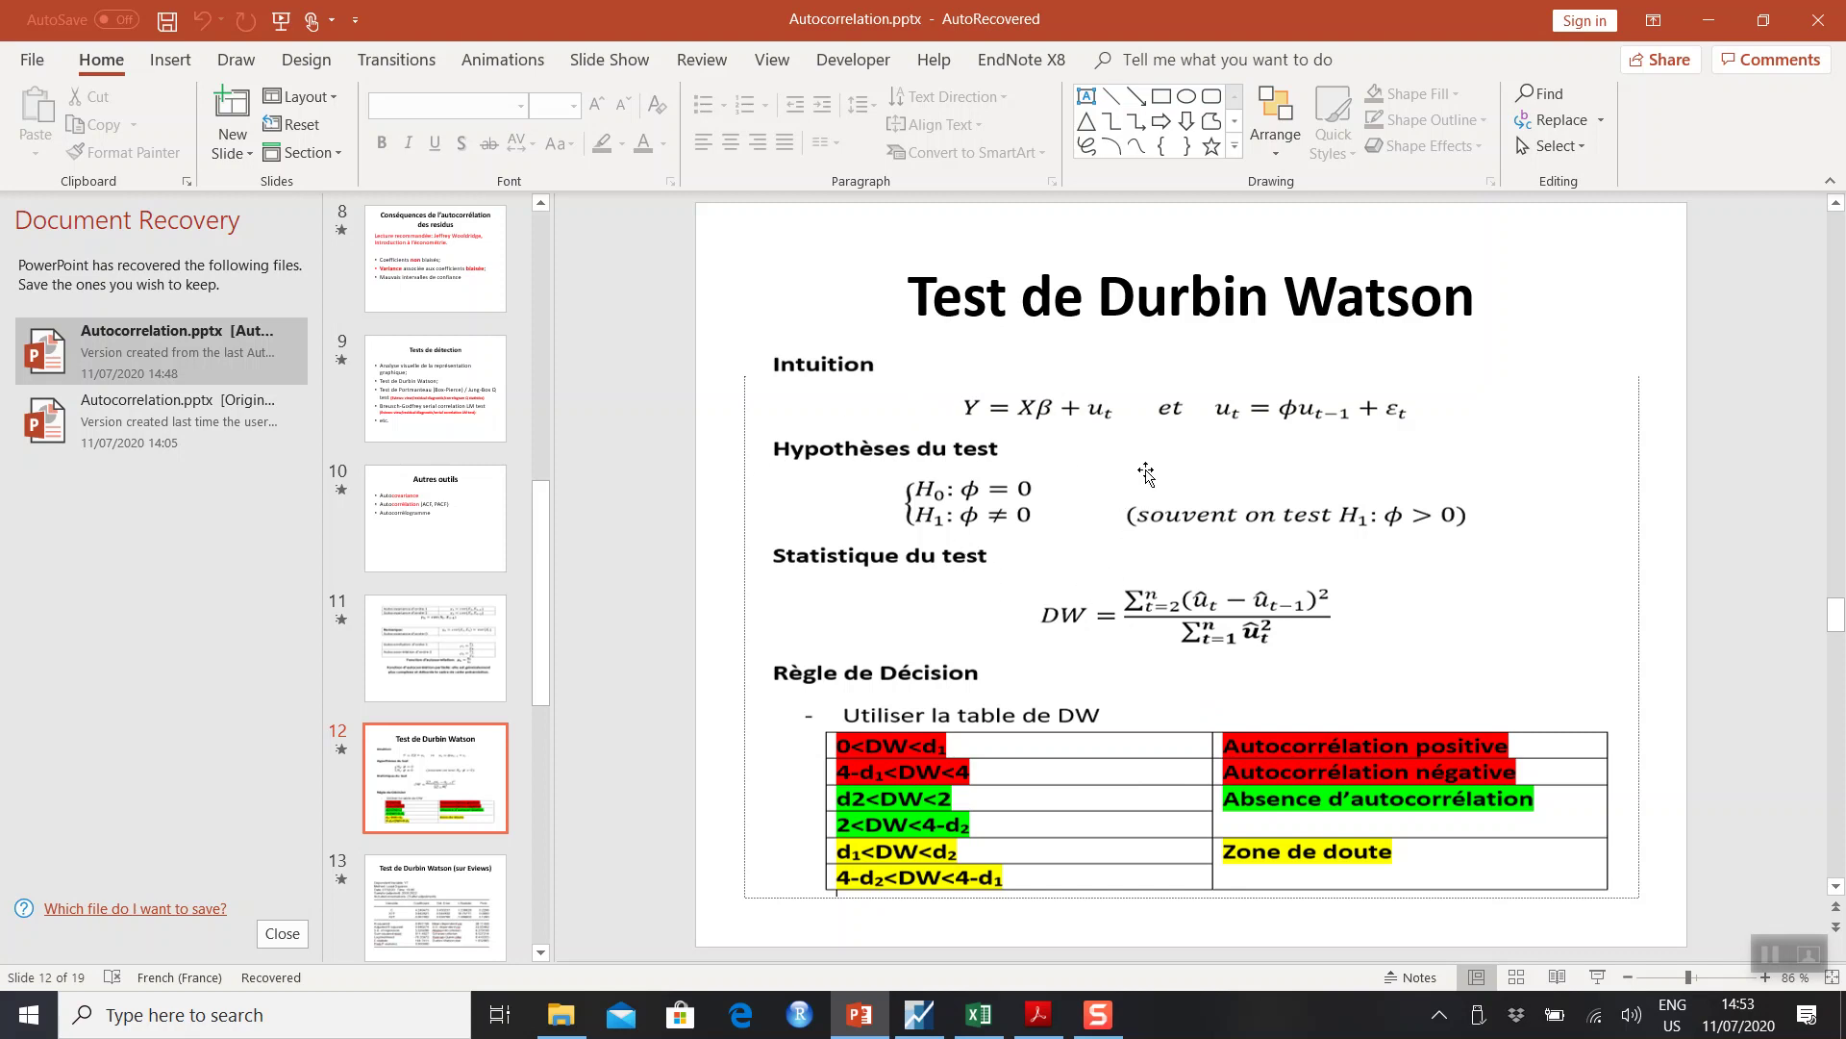
pyautogui.click(1038, 1014)
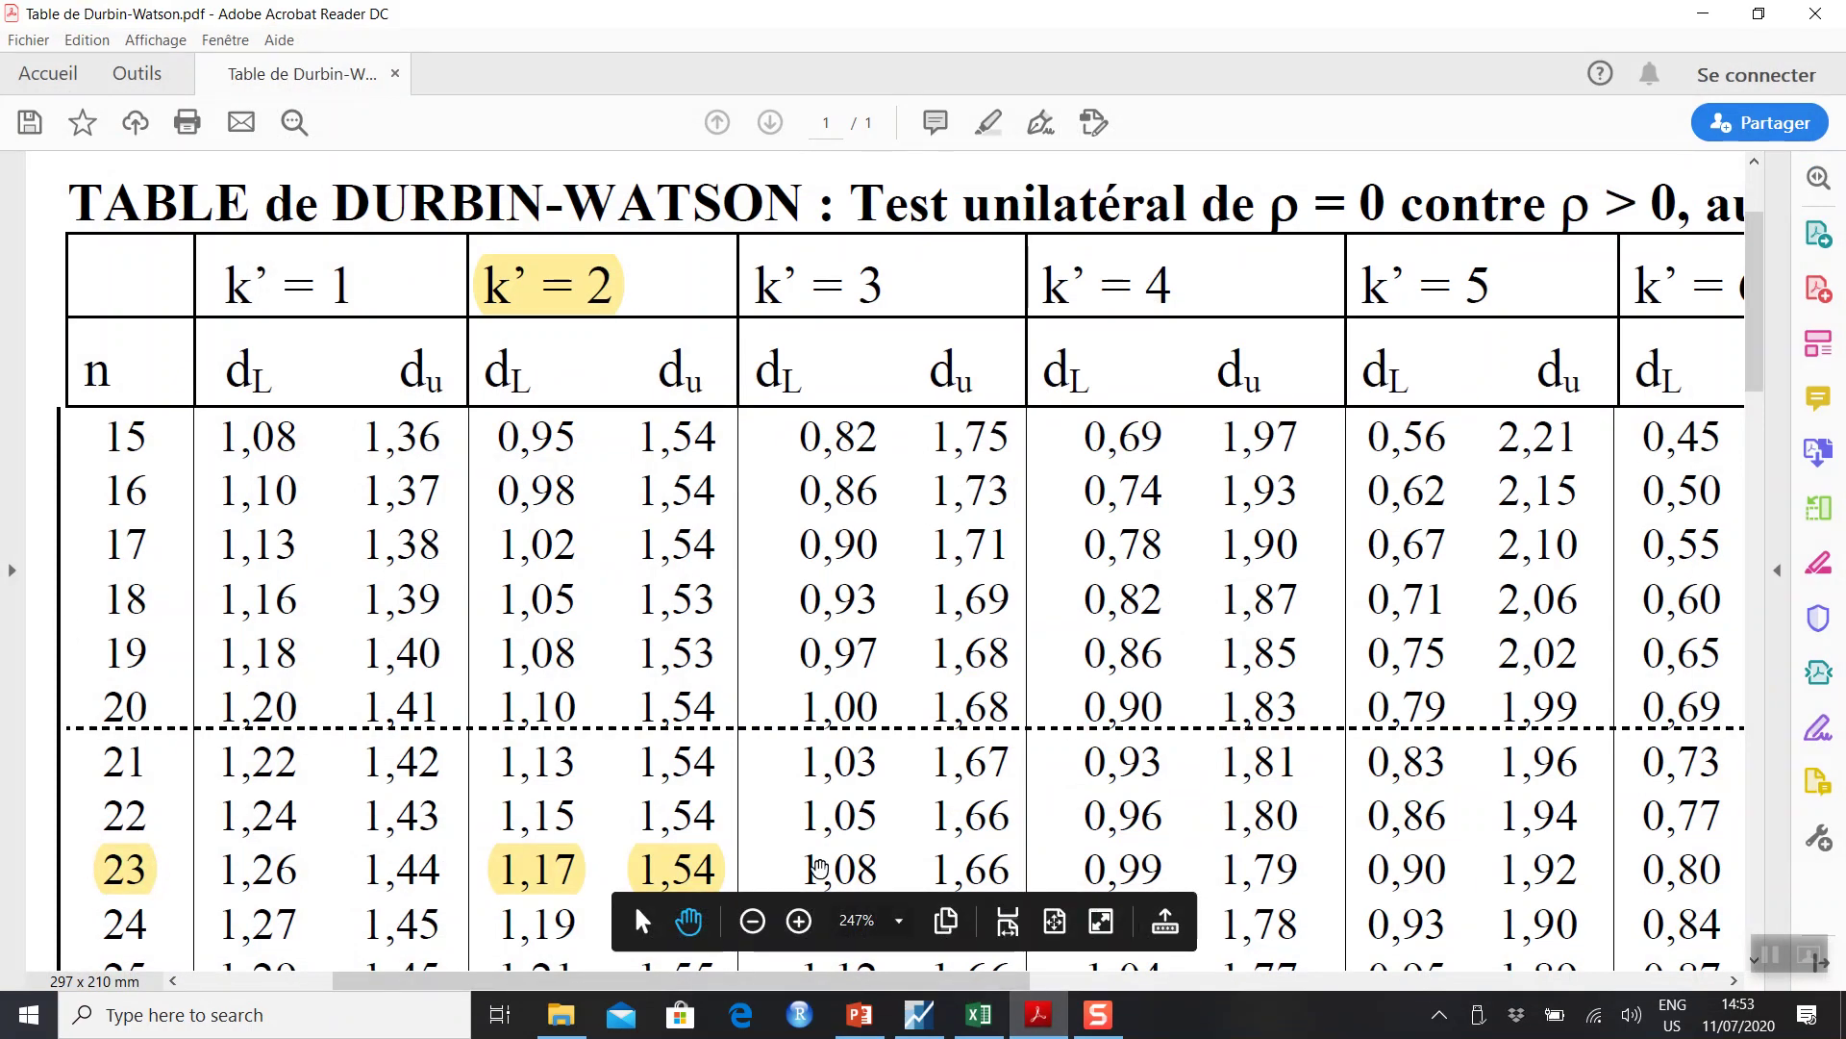
pyautogui.click(923, 1017)
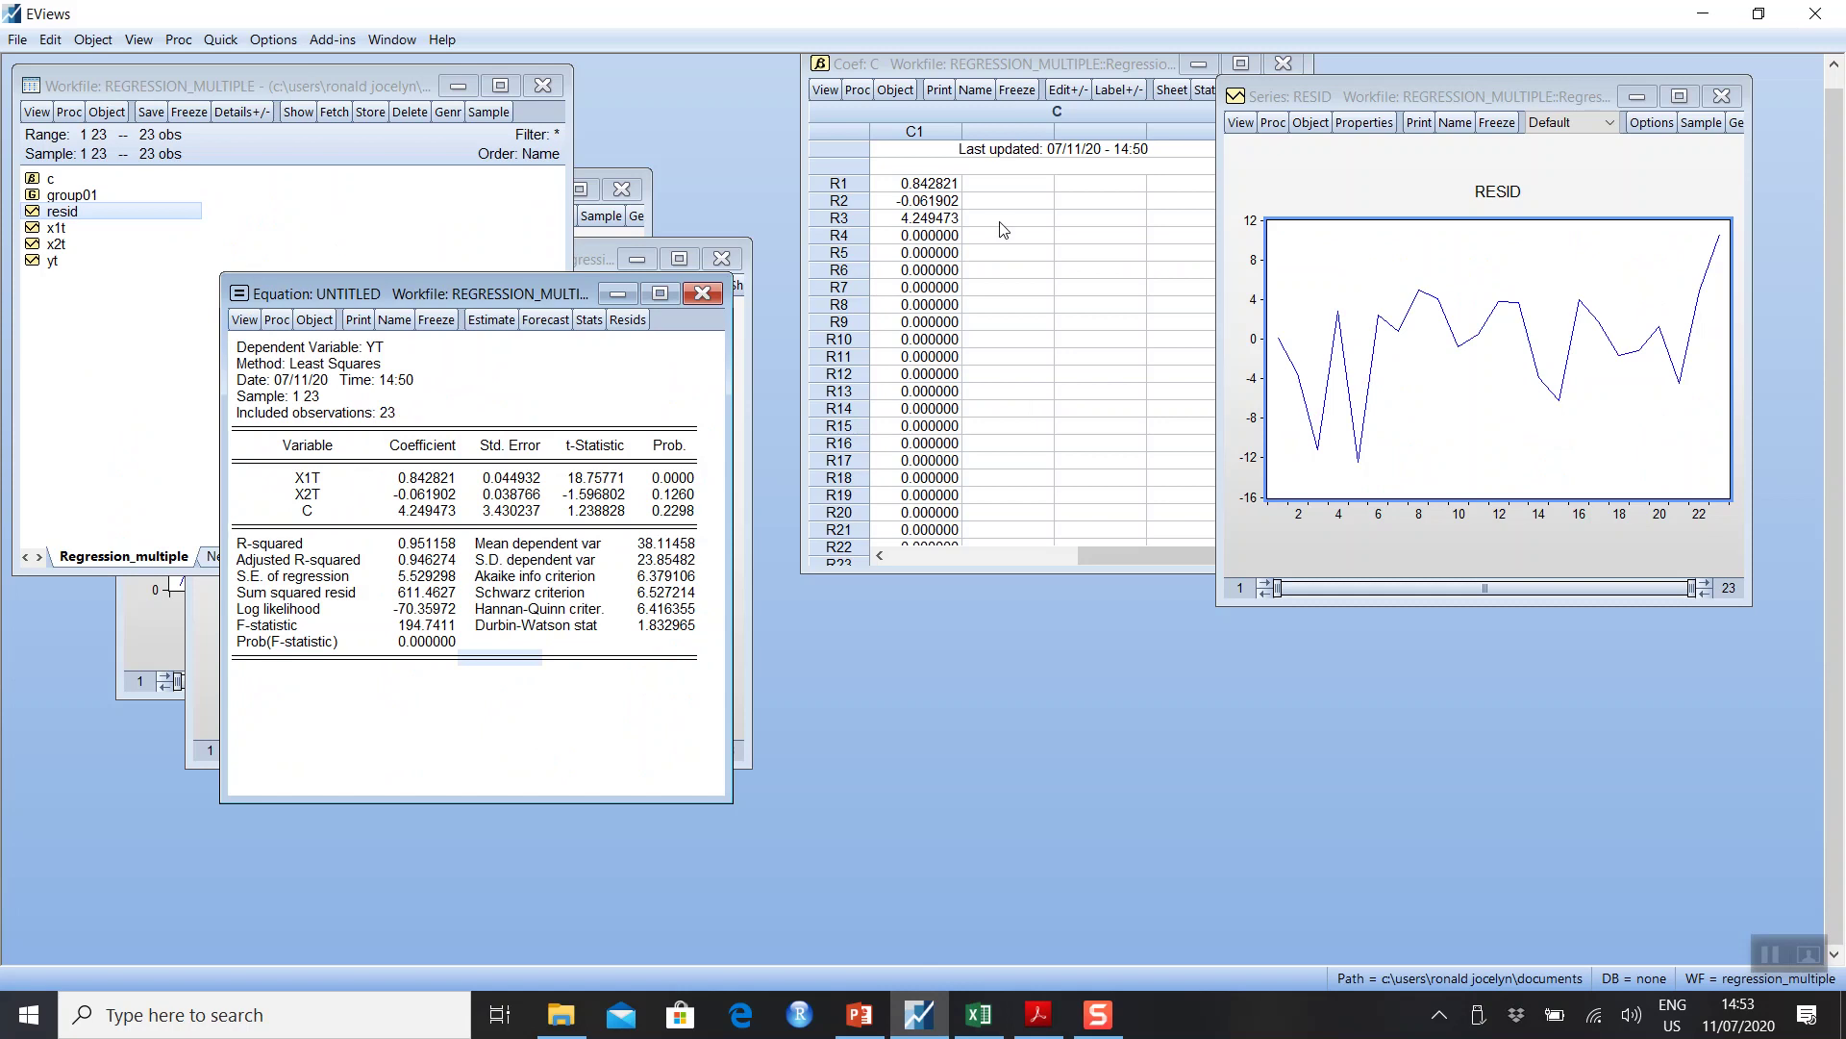
pyautogui.click(1702, 14)
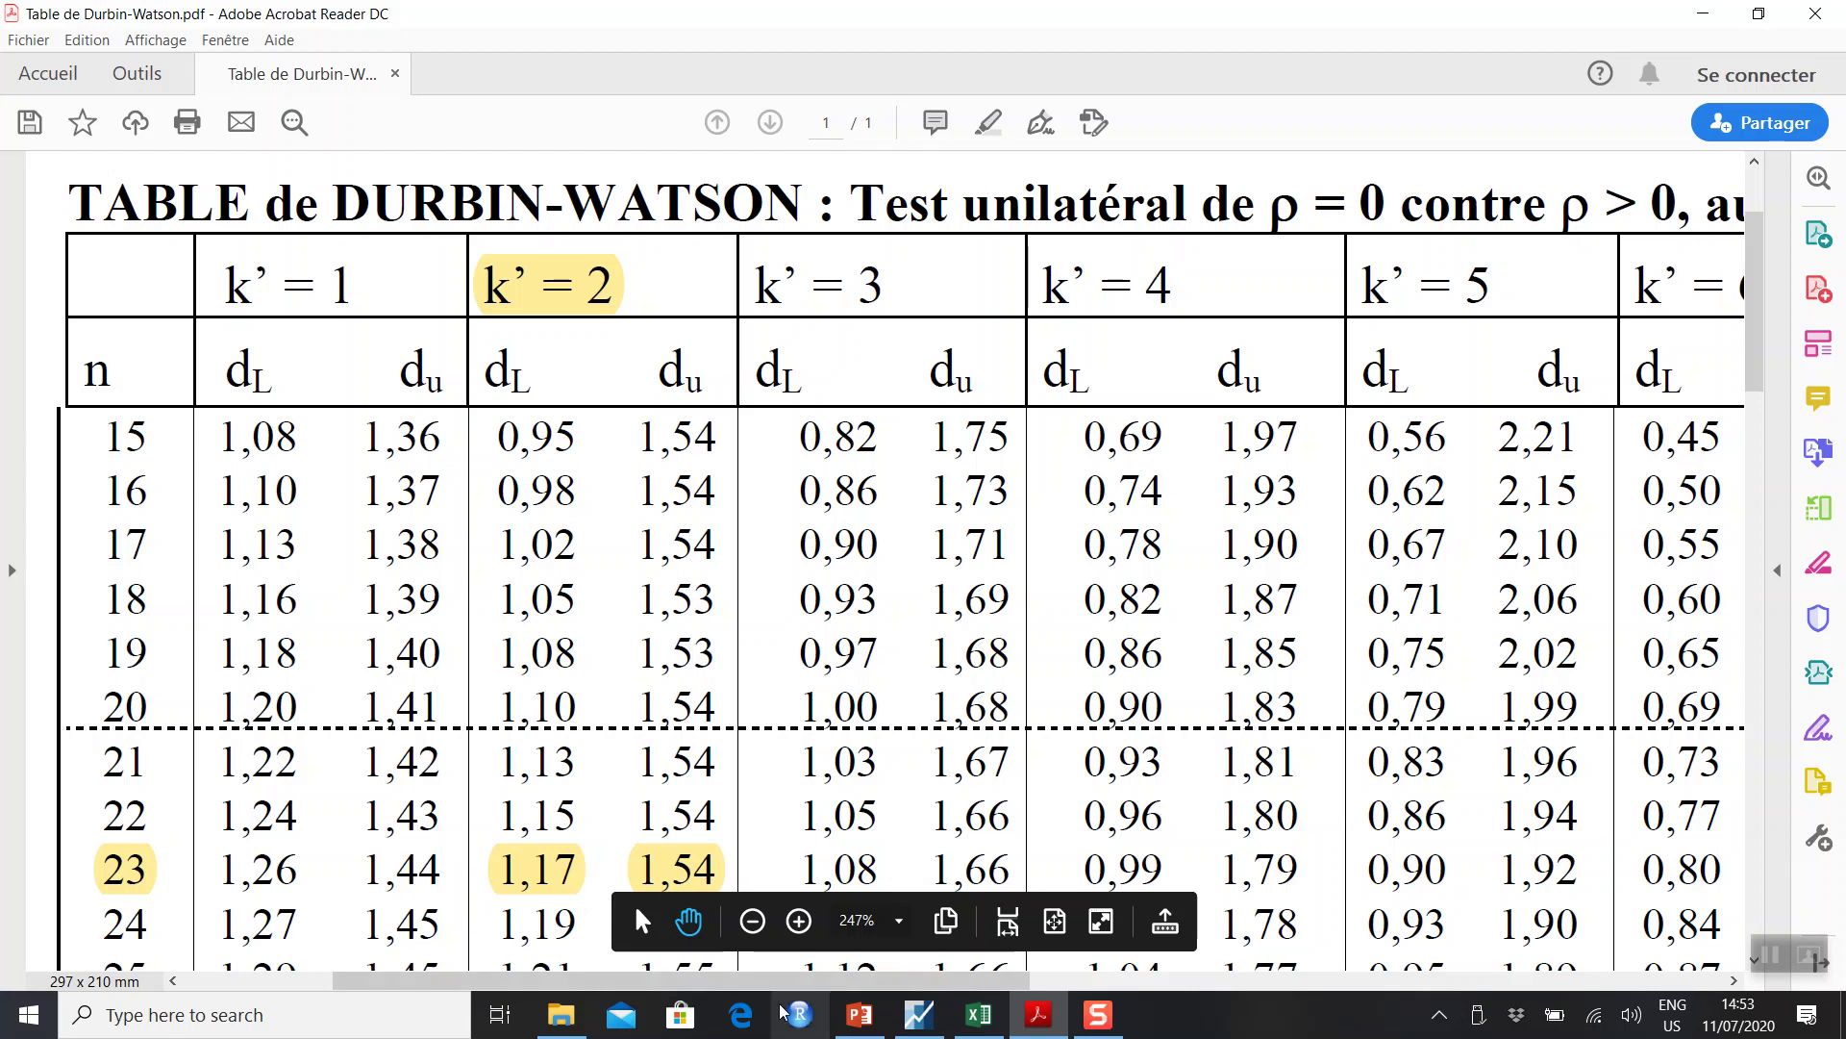
pyautogui.click(858, 1015)
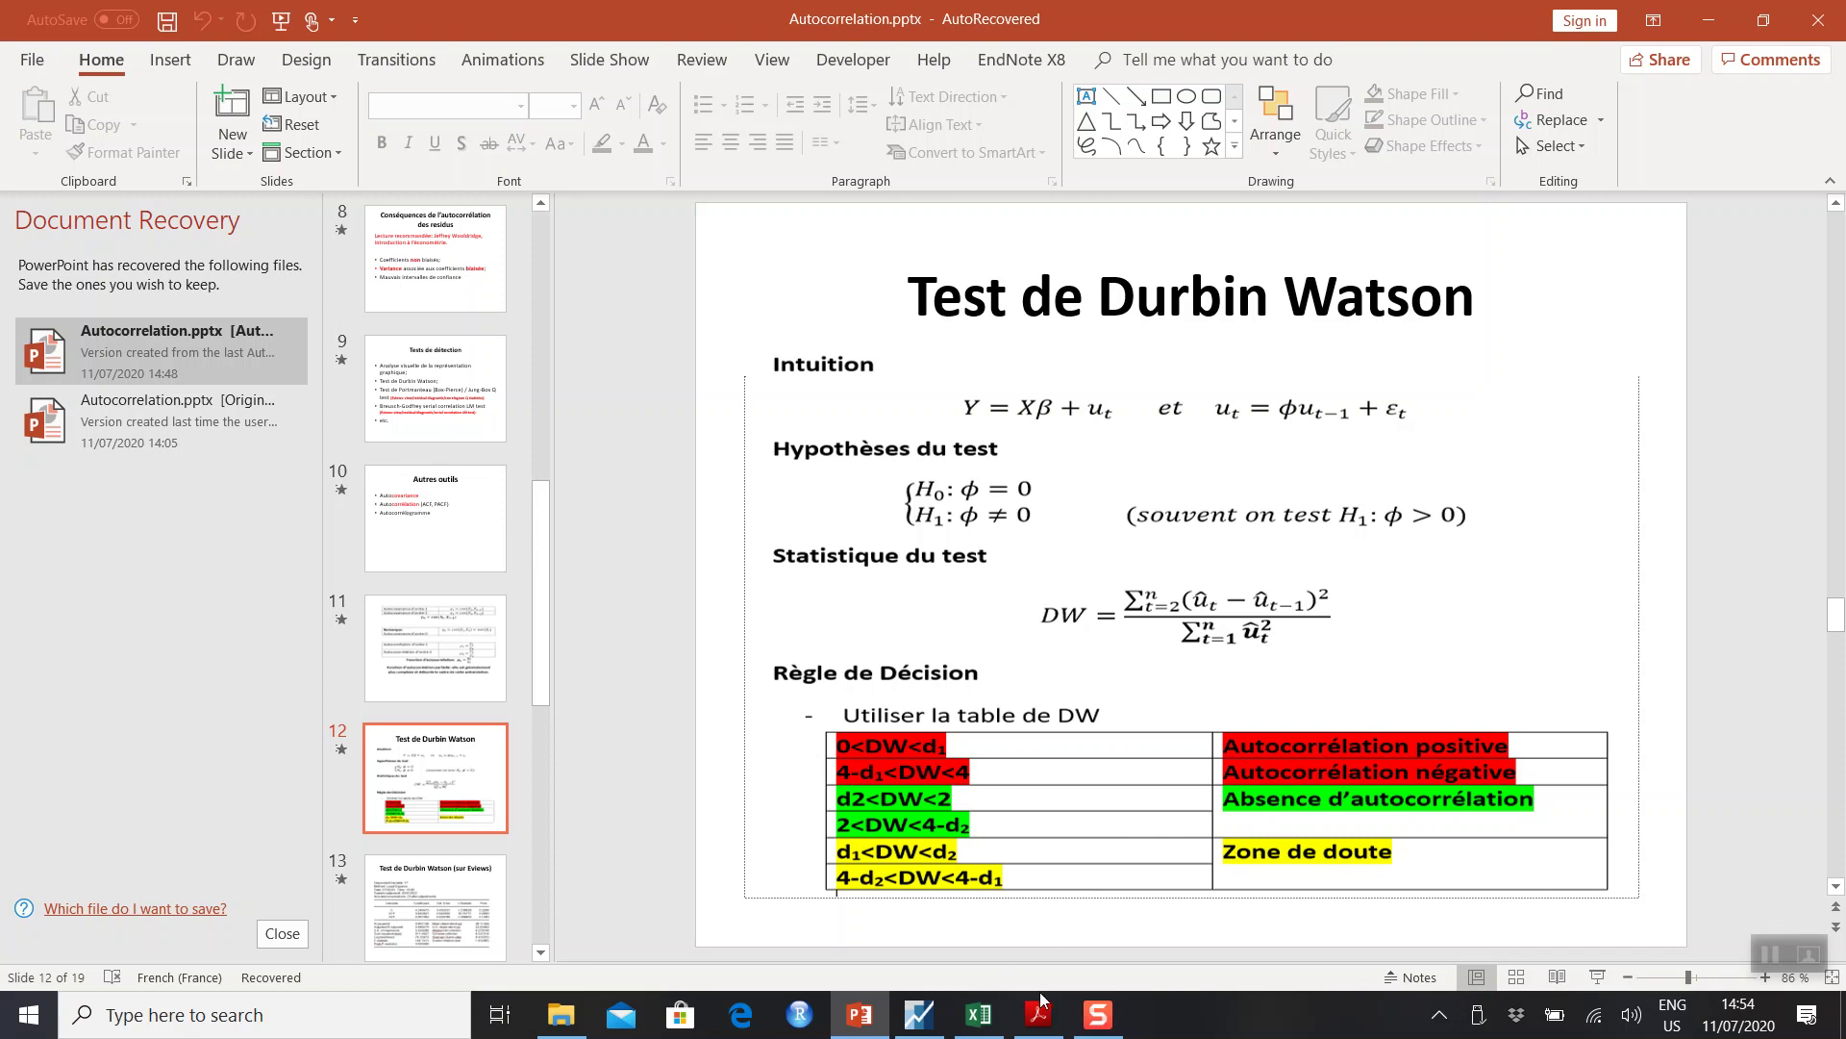
pyautogui.click(920, 1010)
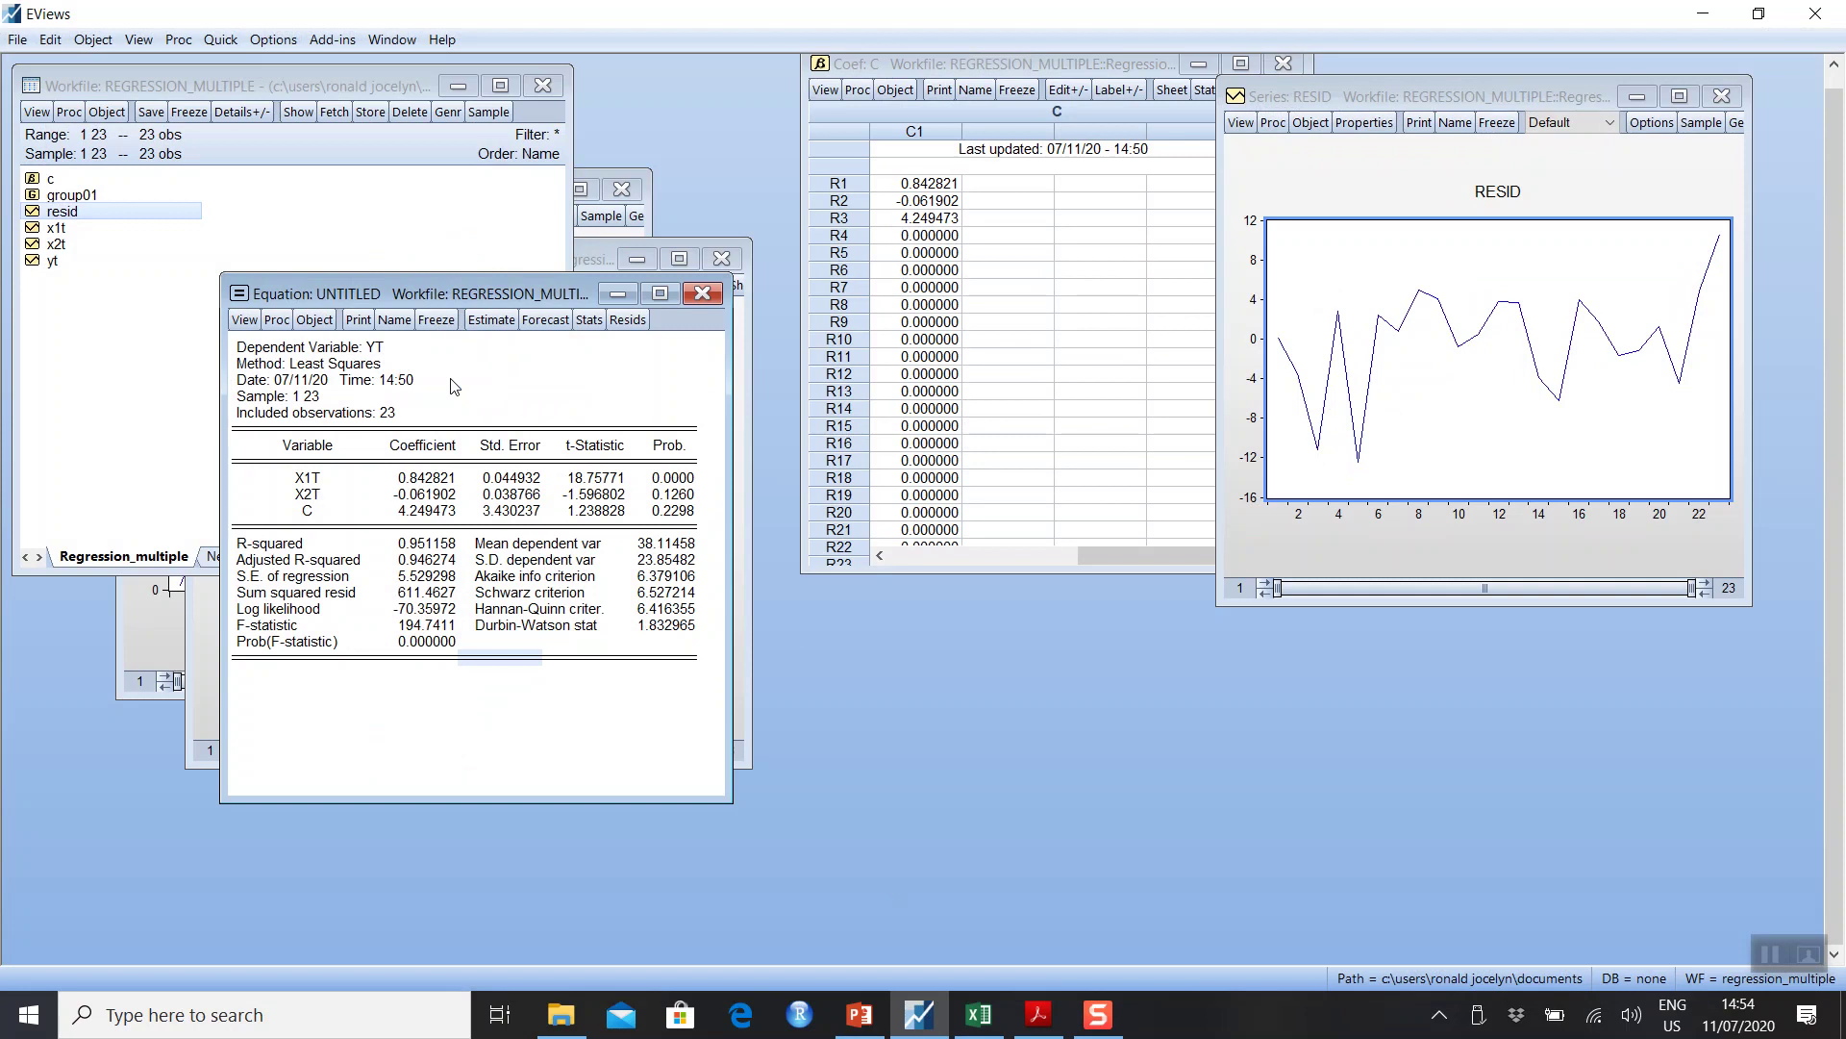
# - Produce the residual correlogram with Q-statistics for the equation, including 6 lags
pyautogui.click(242, 320)
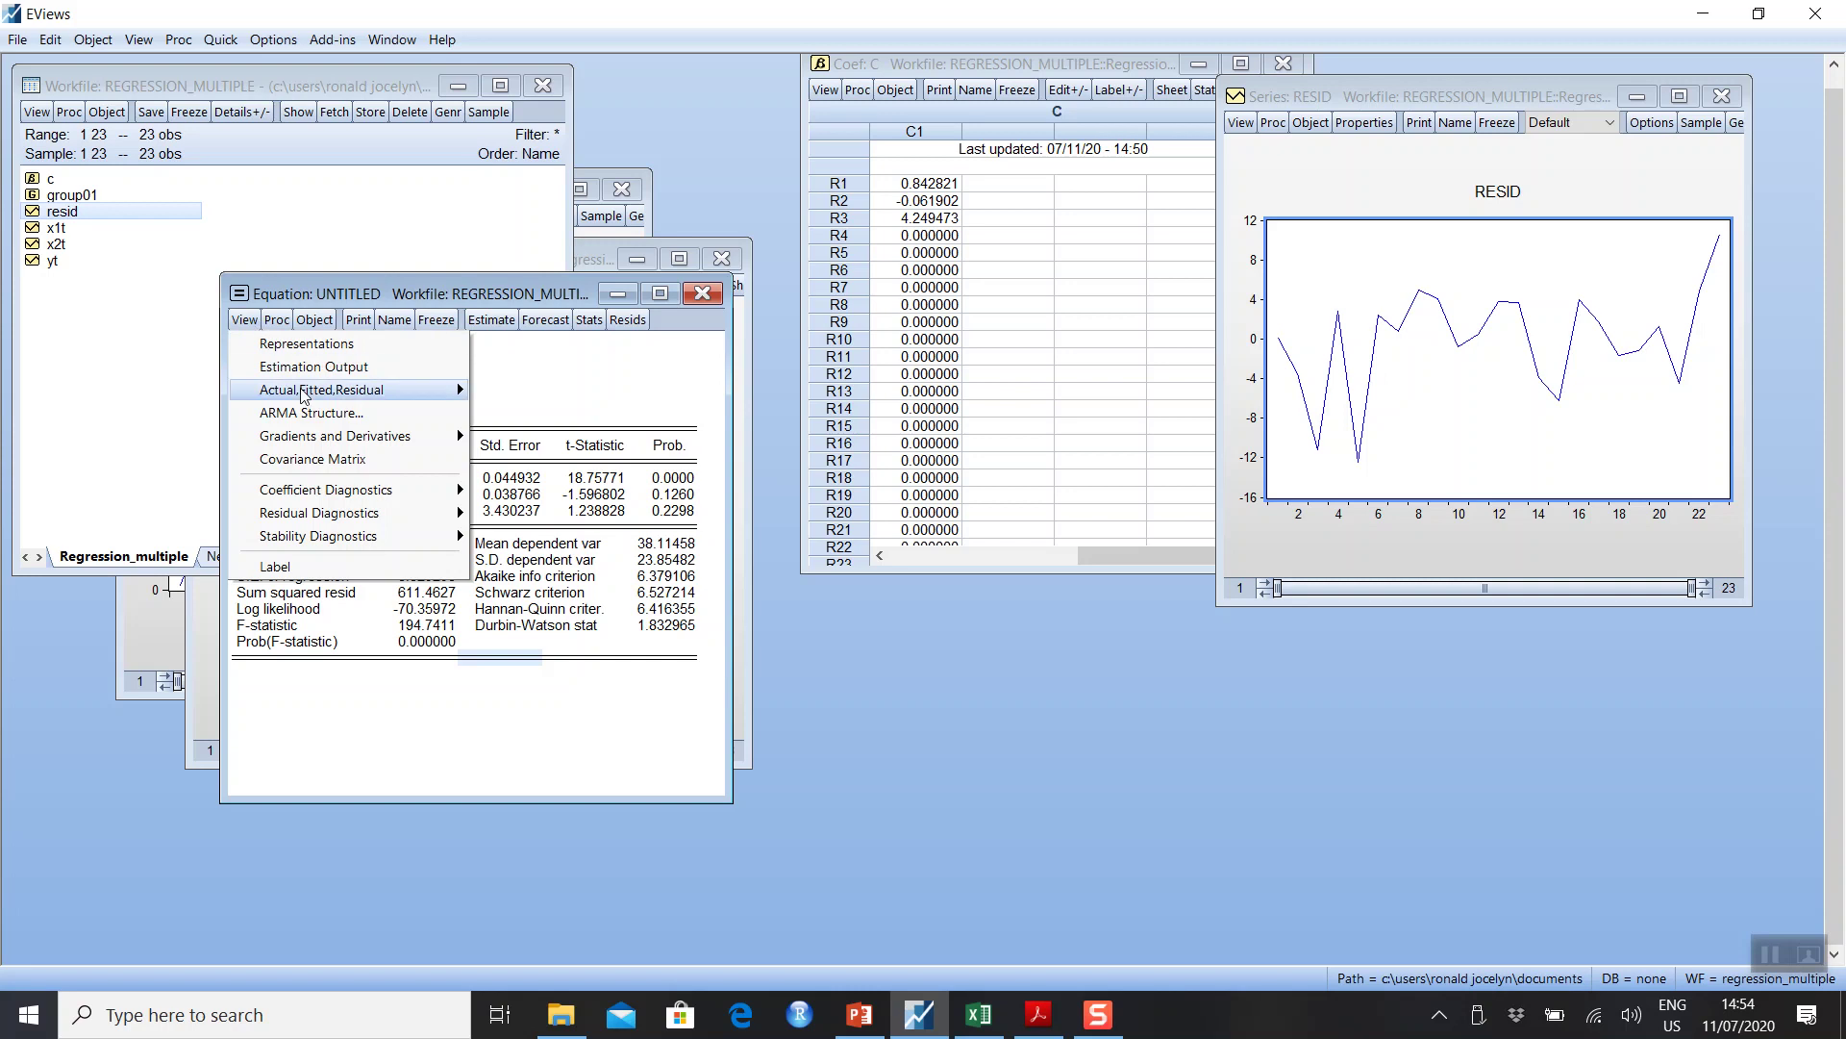
pyautogui.moveTo(384, 518)
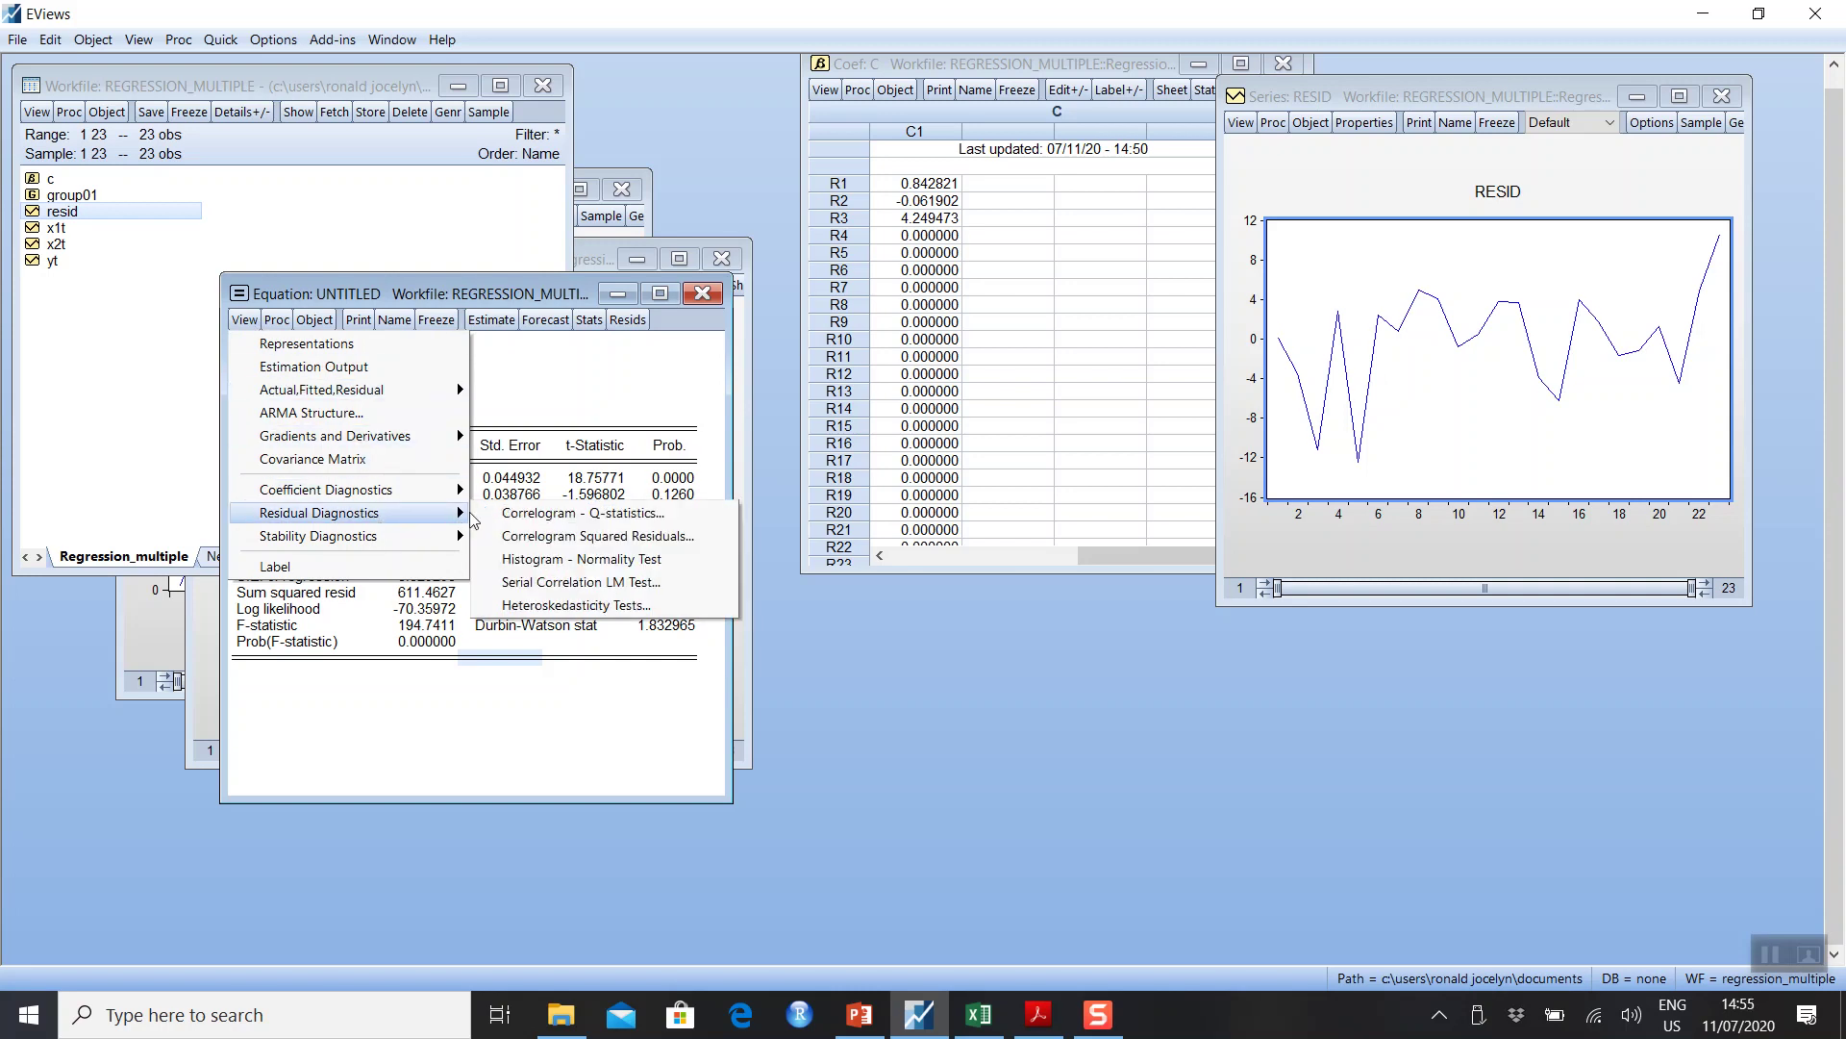
pyautogui.click(558, 515)
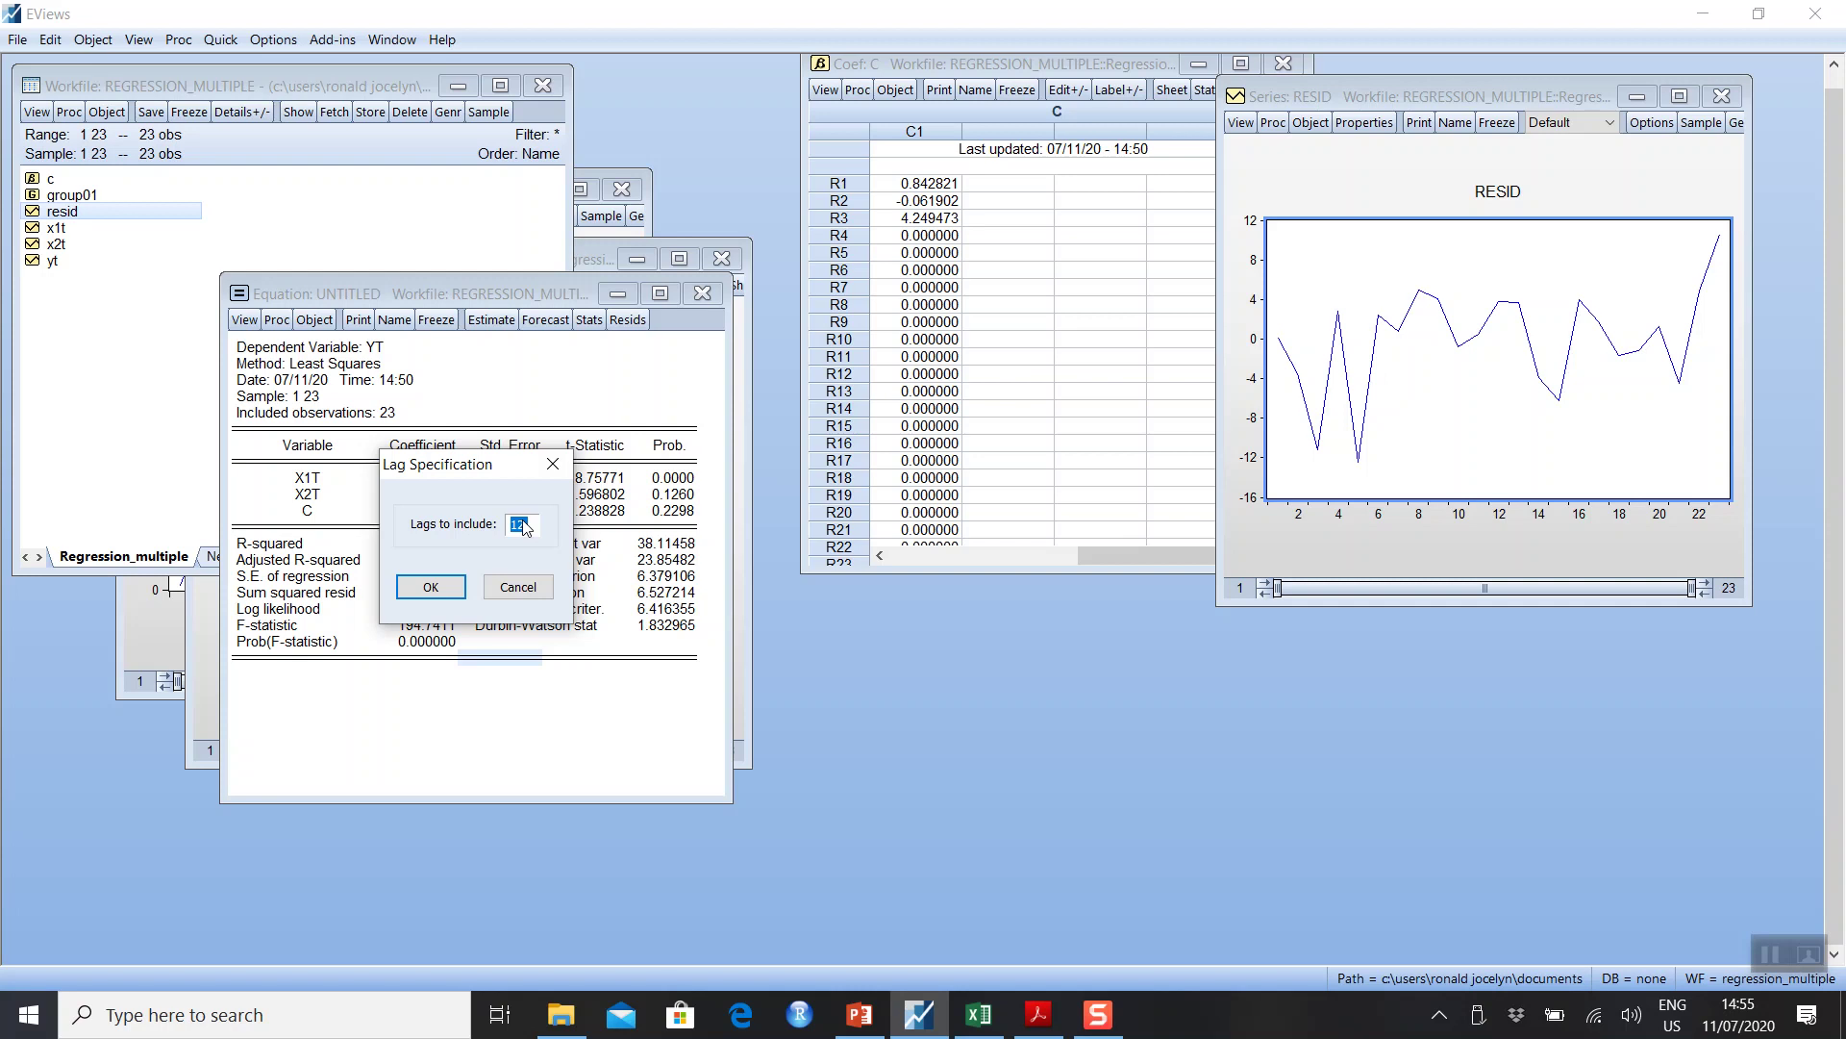
pyautogui.write('6')
pyautogui.click(413, 589)
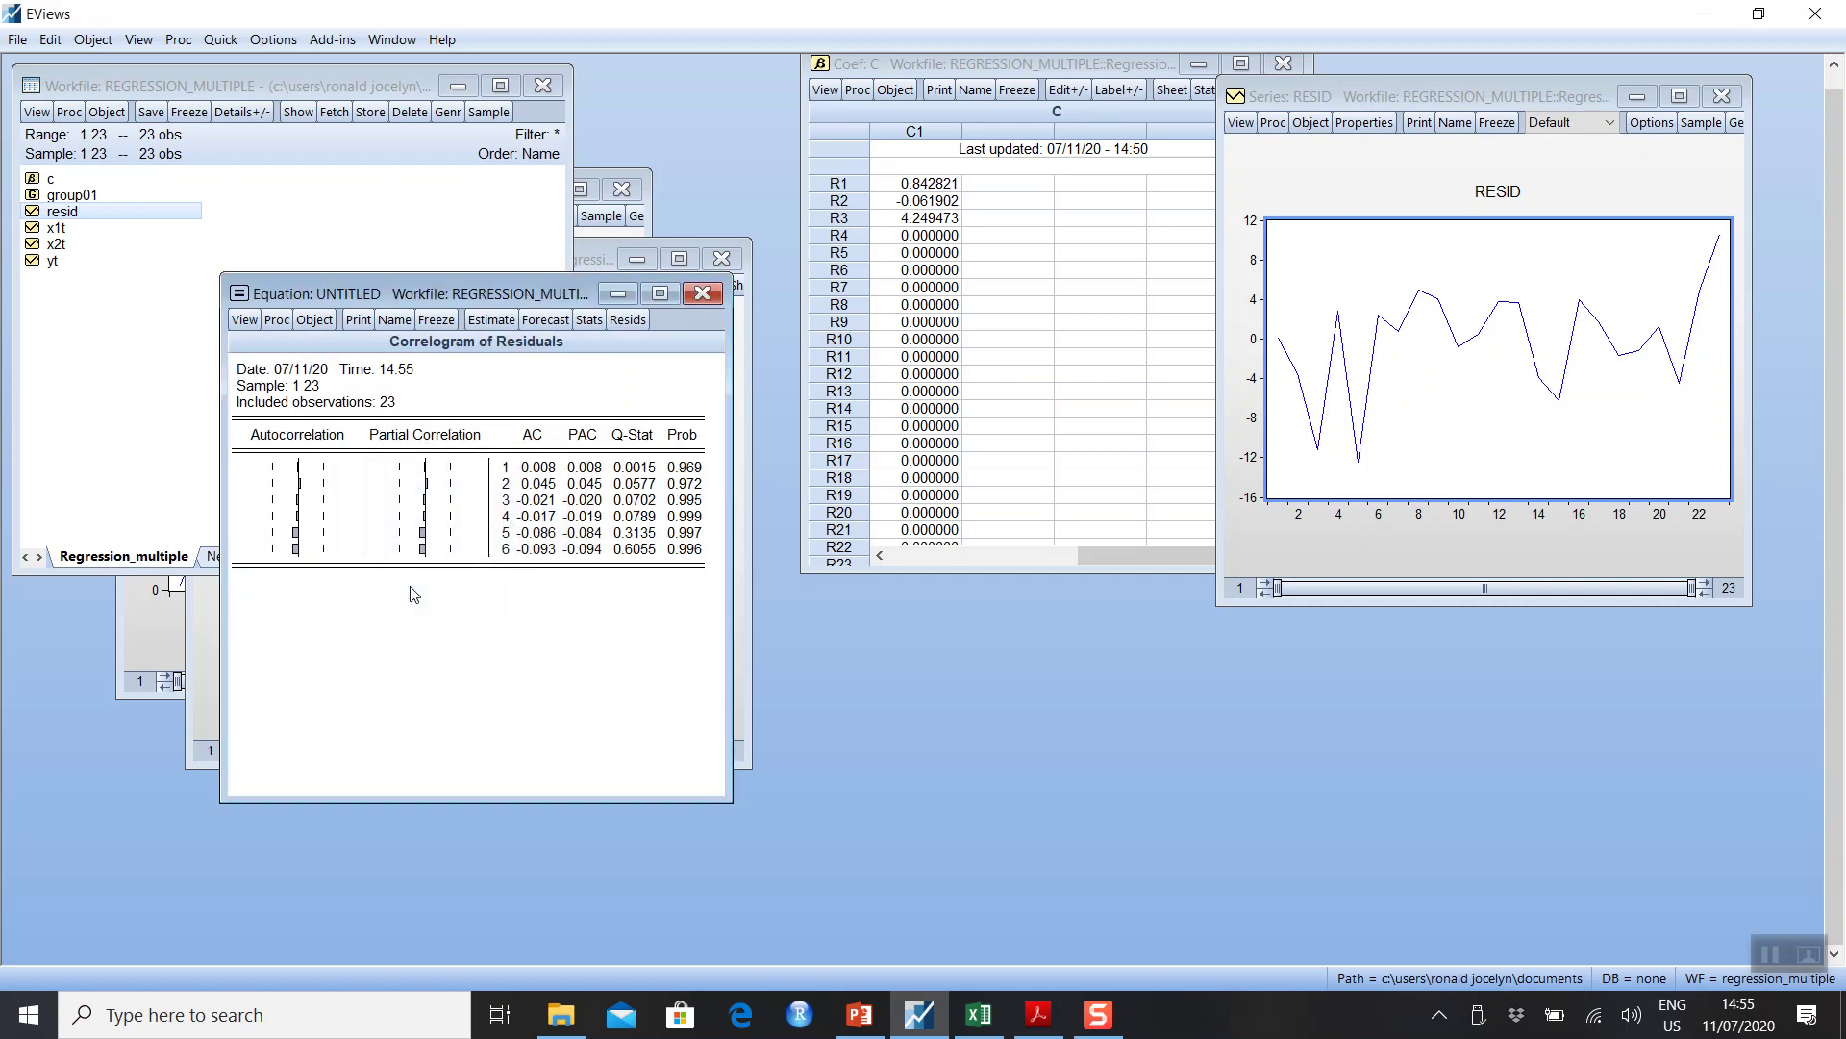
# - Examine the residual correlogram maximized, restore and reposition its window beside the workfile, and close the resid graph
pyautogui.moveTo(494, 292); pyautogui.dragTo(986, 505)
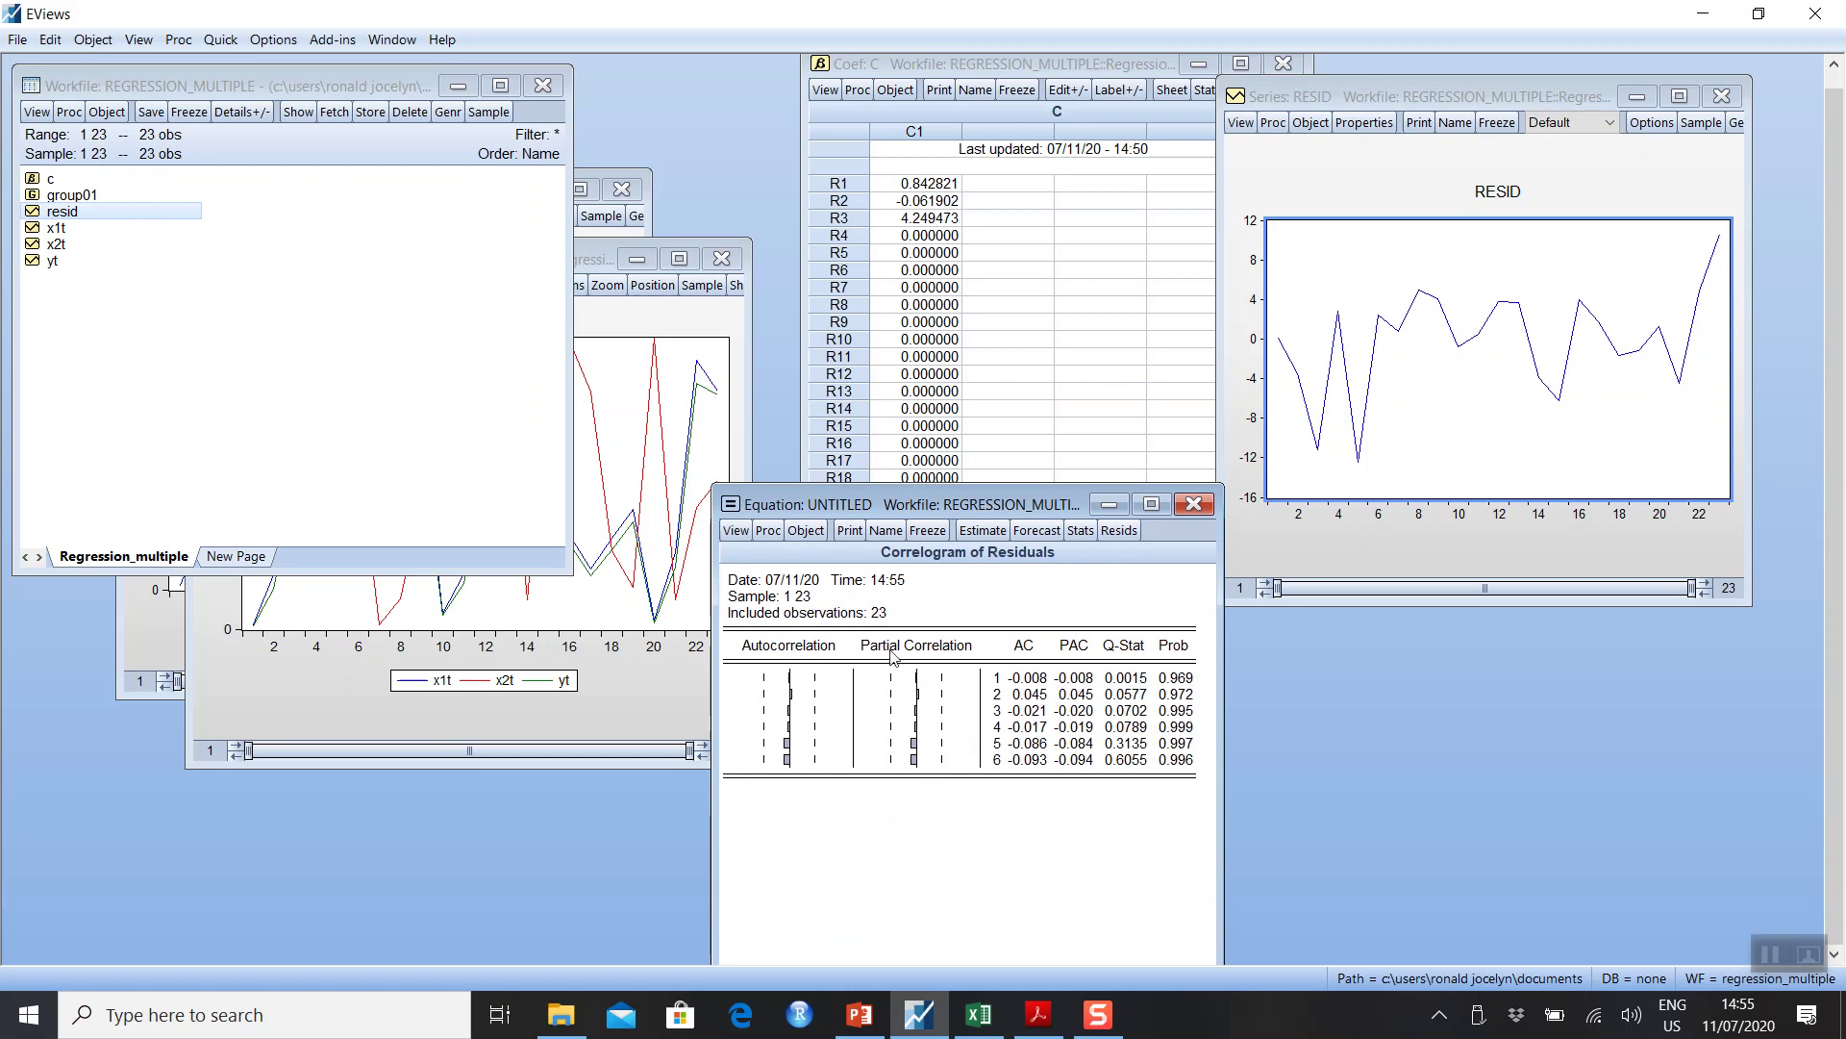
pyautogui.click(1151, 507)
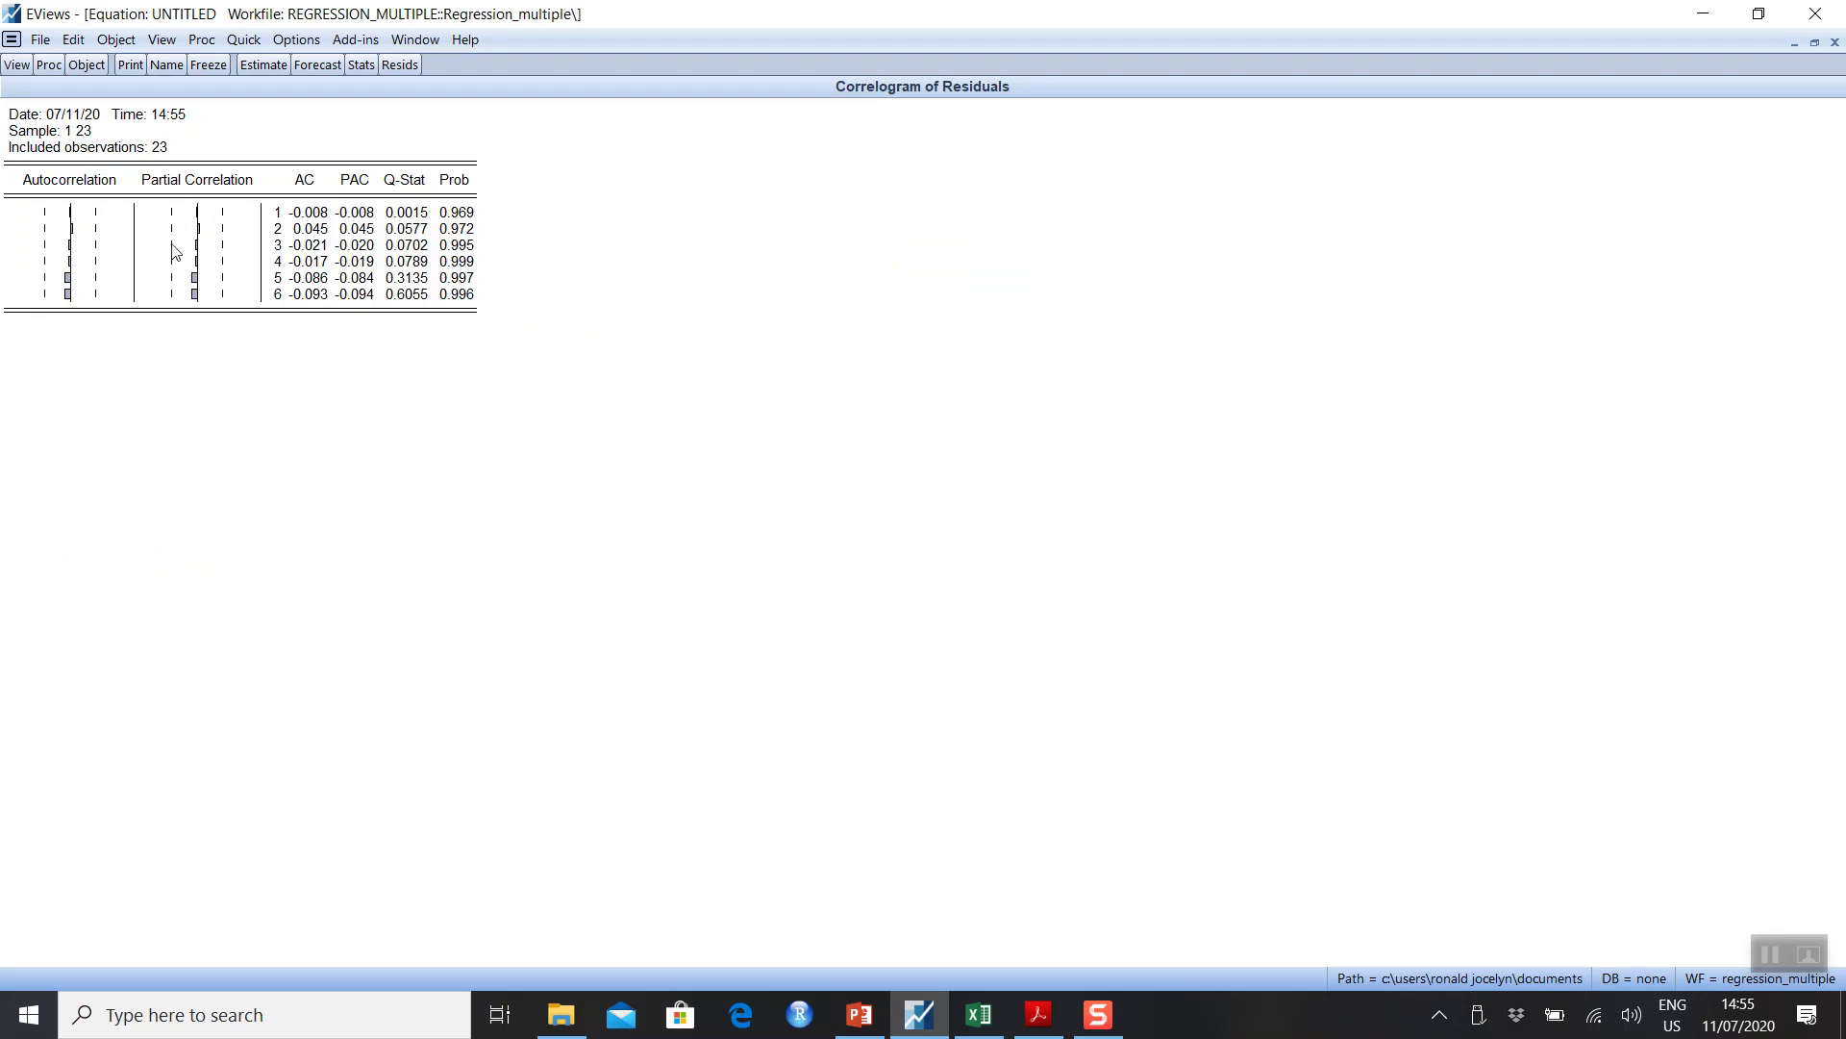
pyautogui.click(1814, 42)
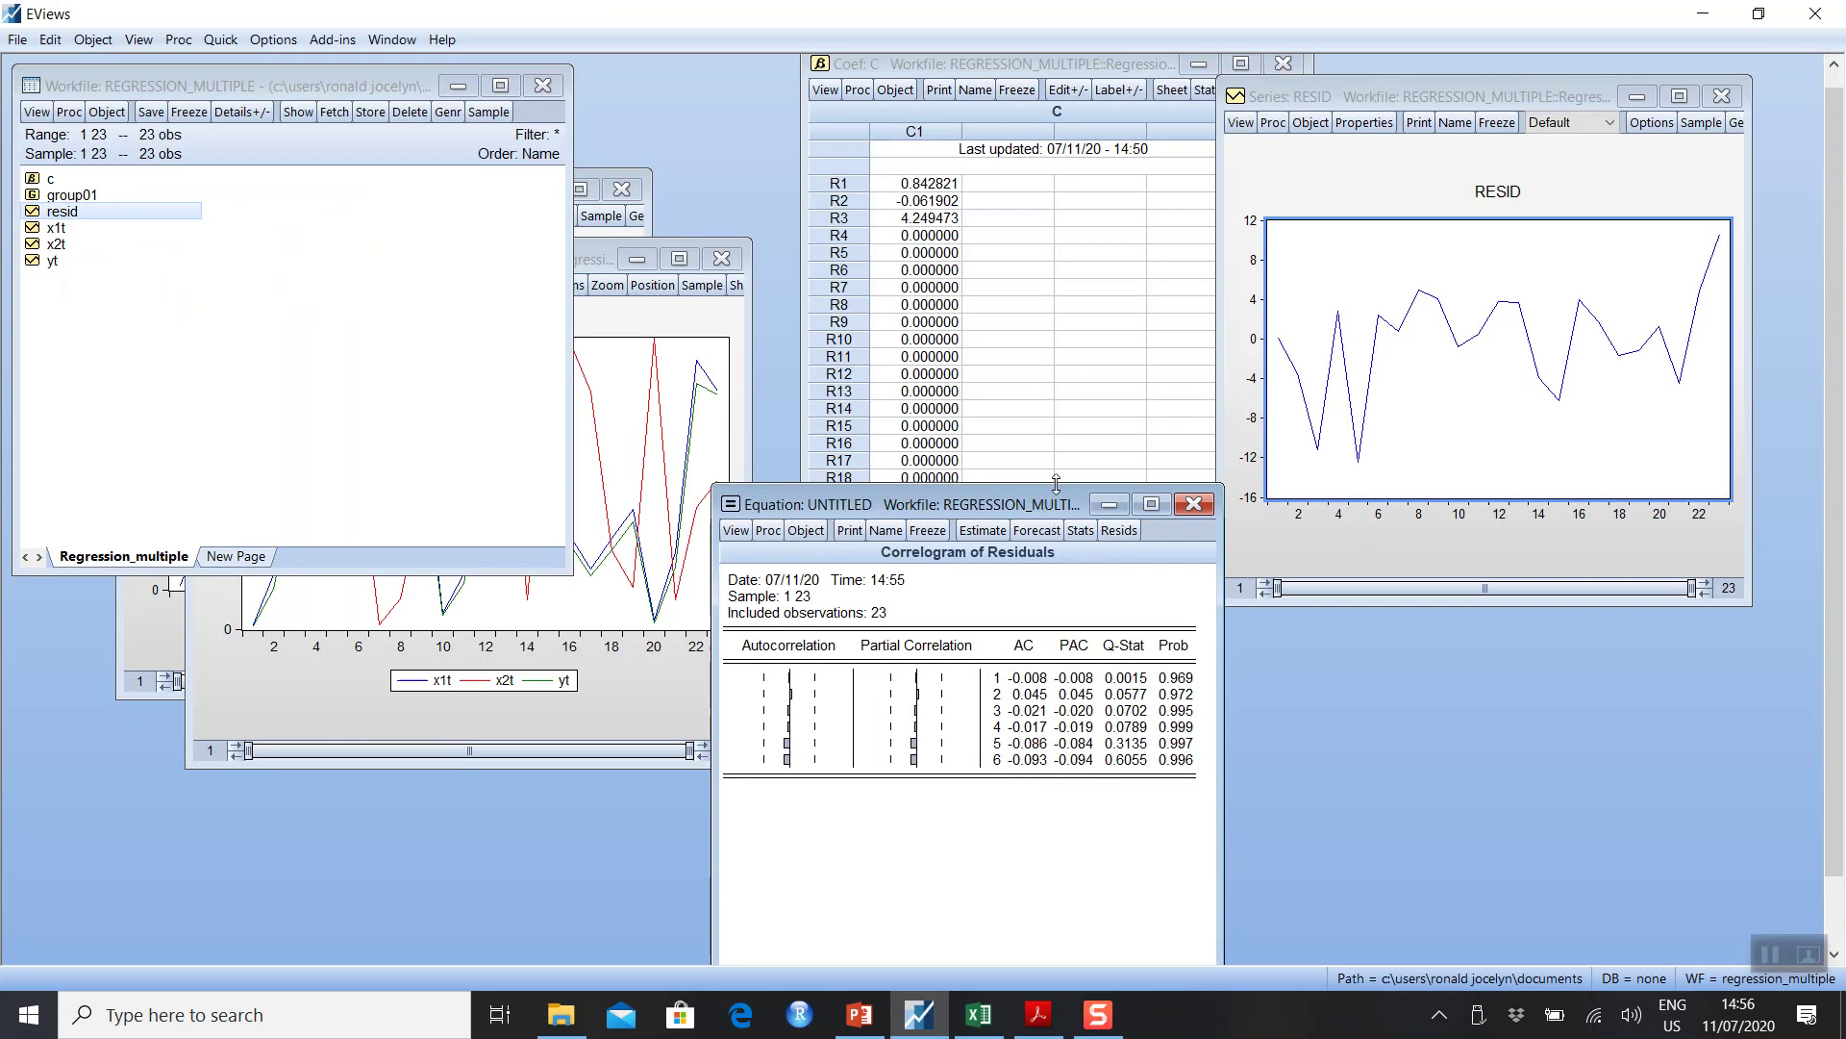
pyautogui.moveTo(1020, 509); pyautogui.dragTo(1025, 178)
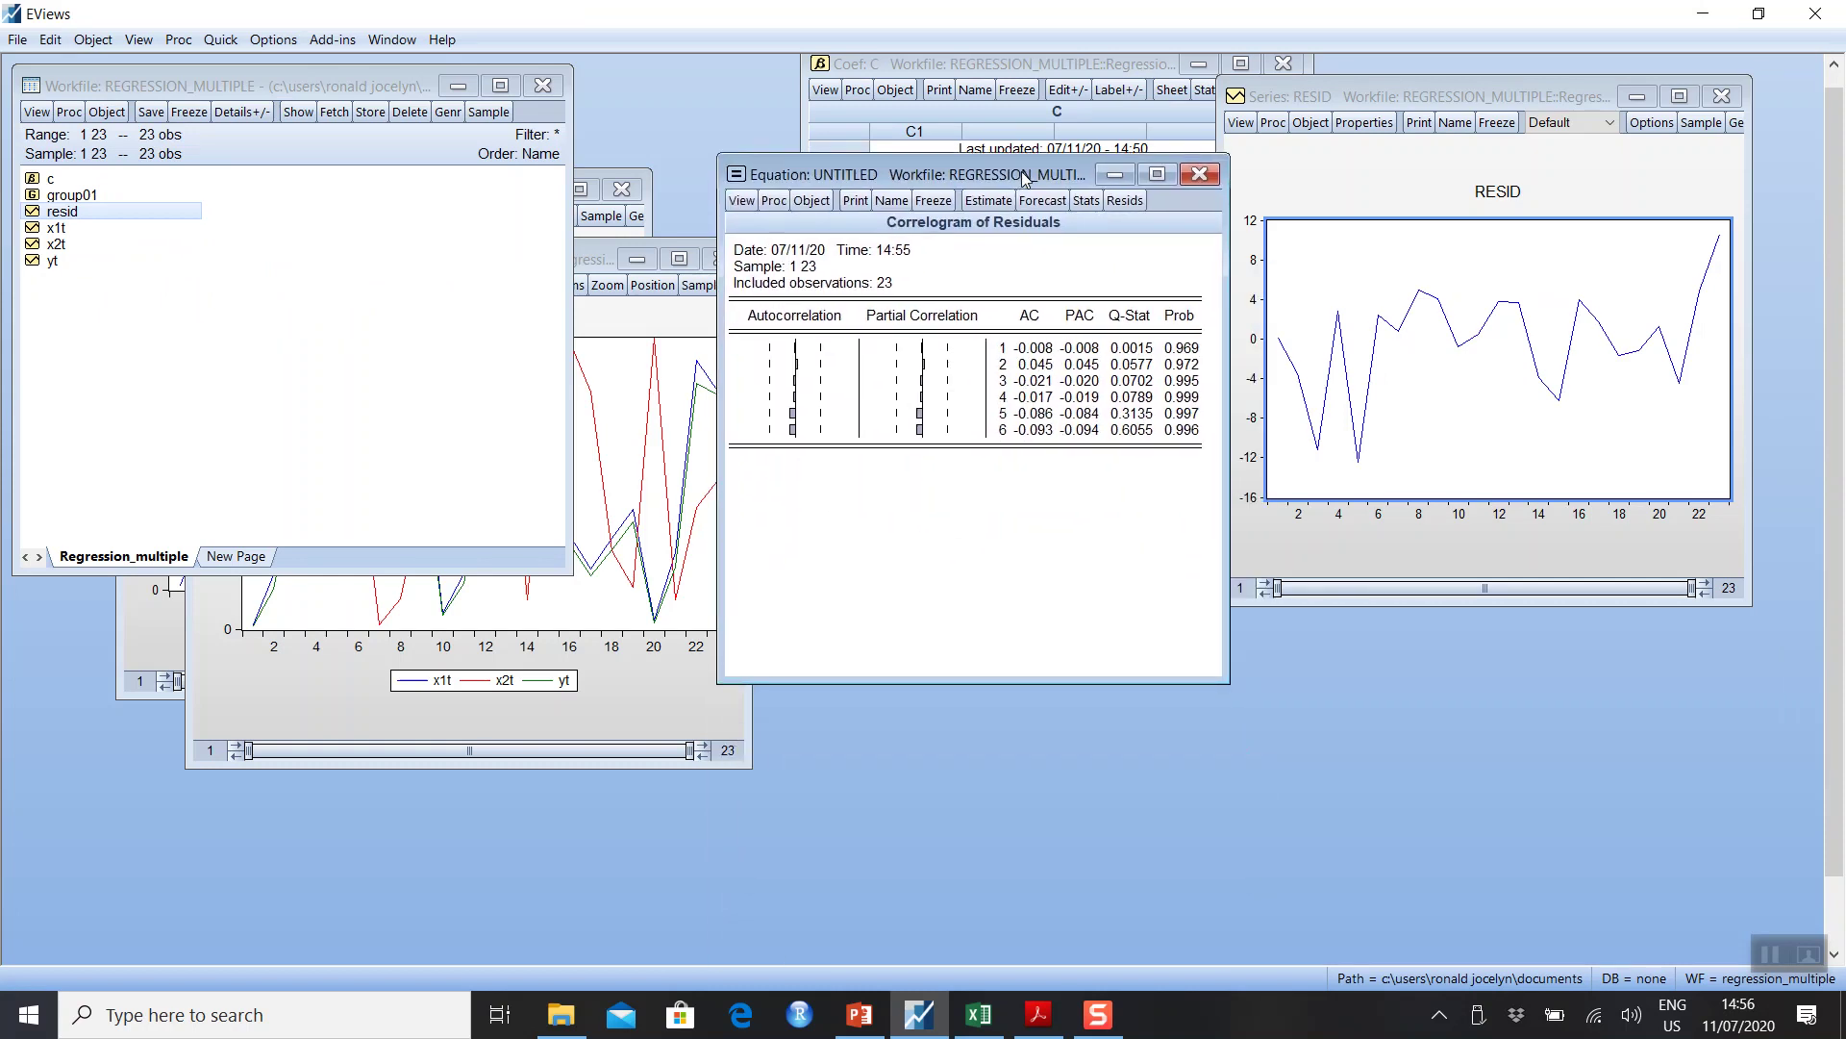
pyautogui.click(1724, 95)
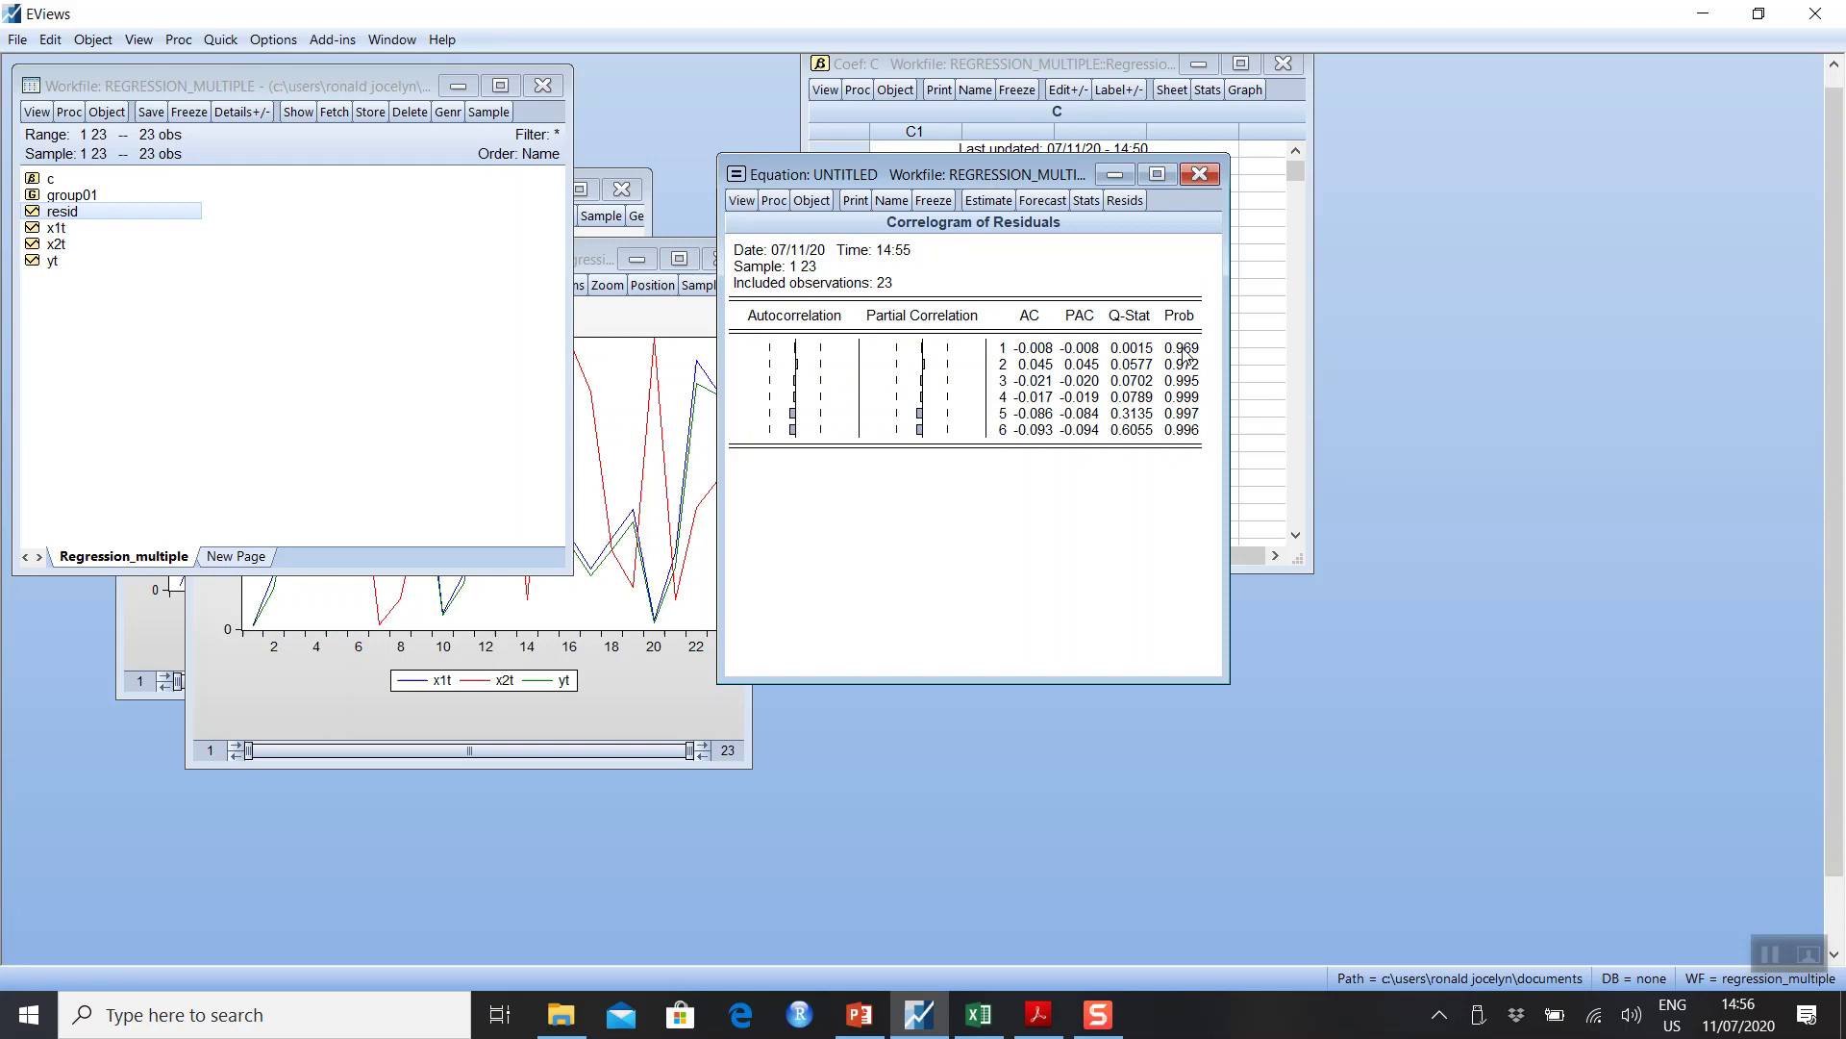
# - Review the Durbin-Watson and Ljung-Box Q-test slides in PowerPoint, checking the Ljung-Box hypothesis and decision rule, and return to EViews
pyautogui.click(873, 1031)
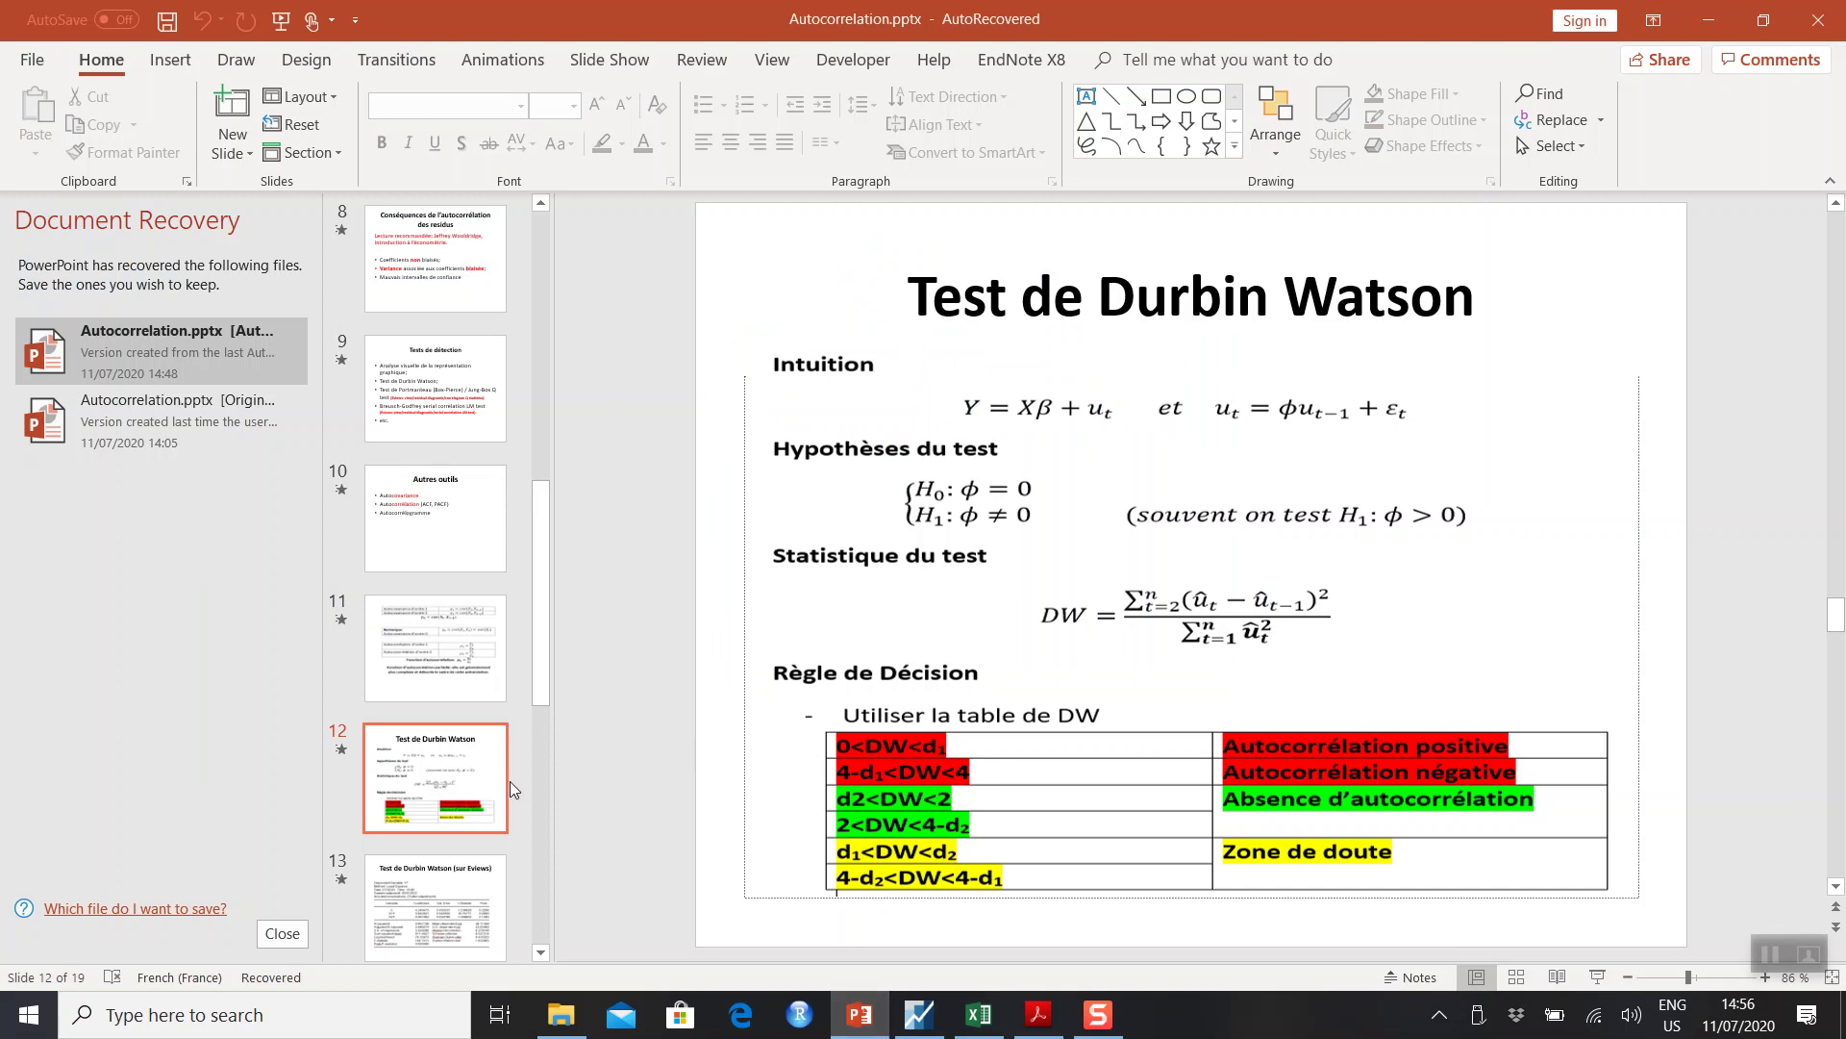
pyautogui.press('Down')
pyautogui.press('Down')
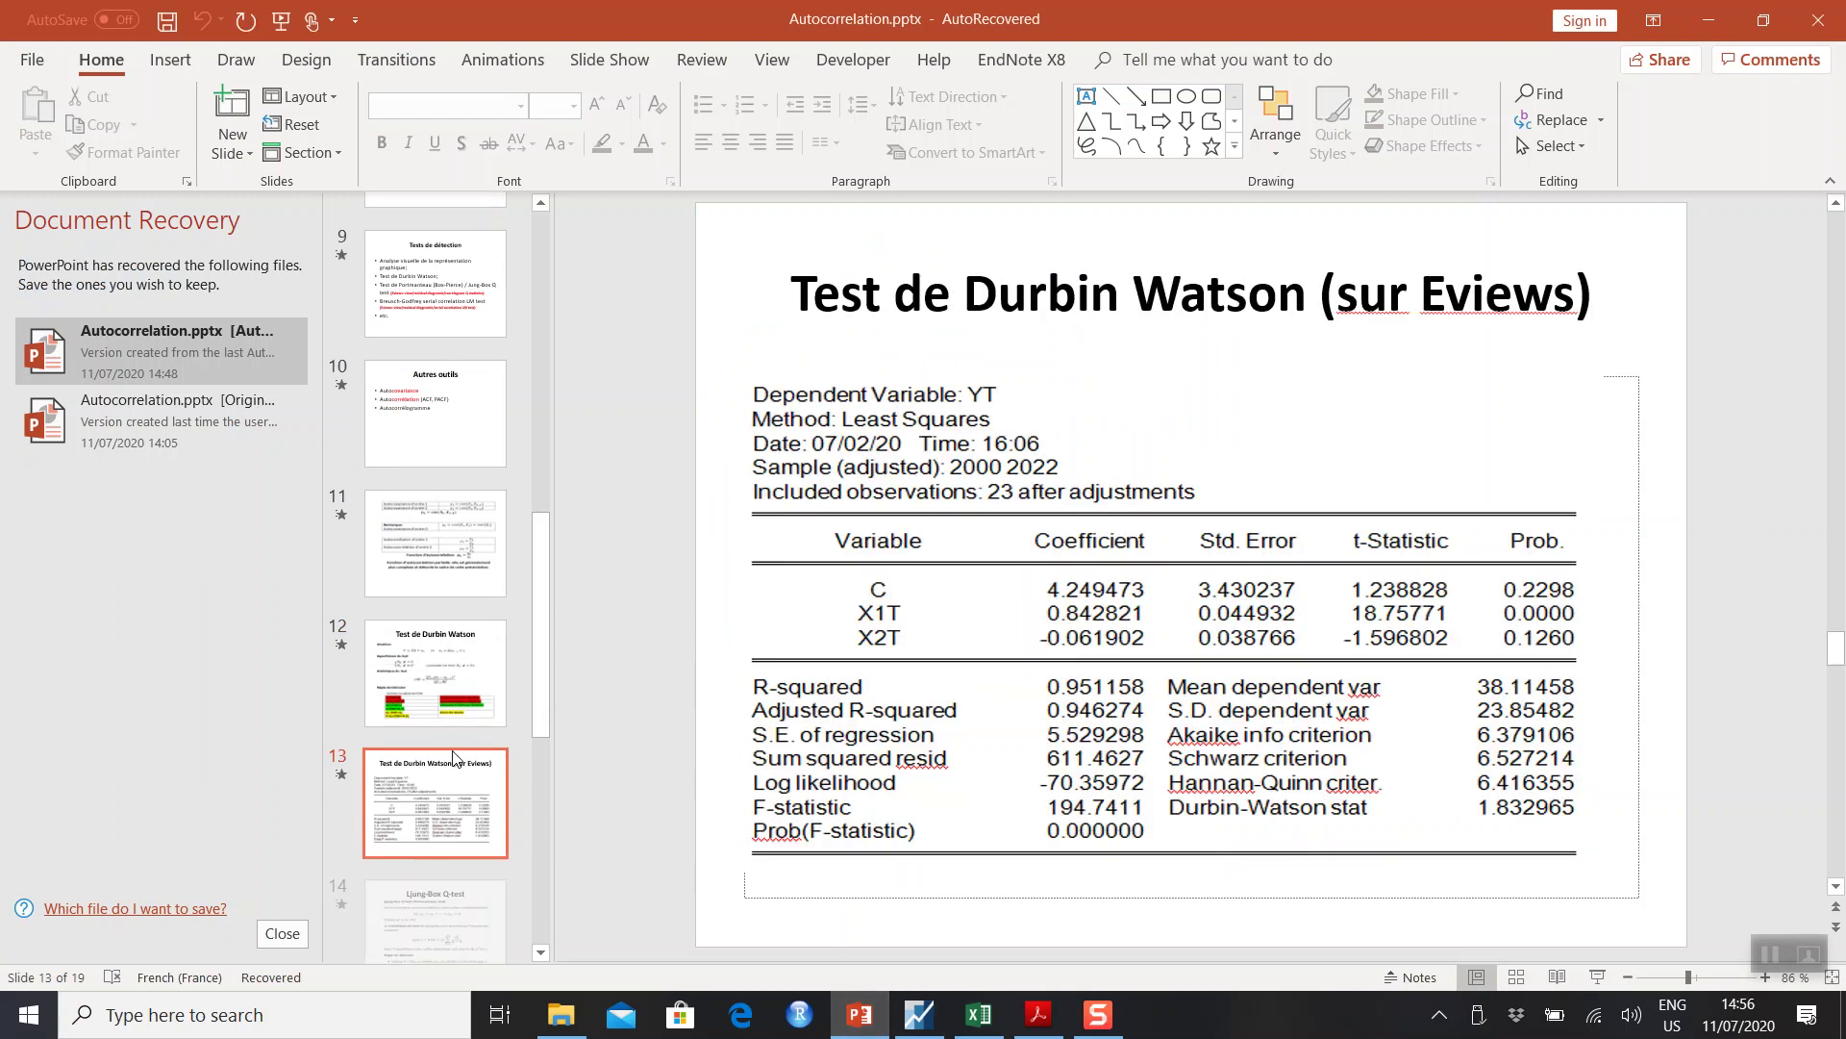
pyautogui.press('Up')
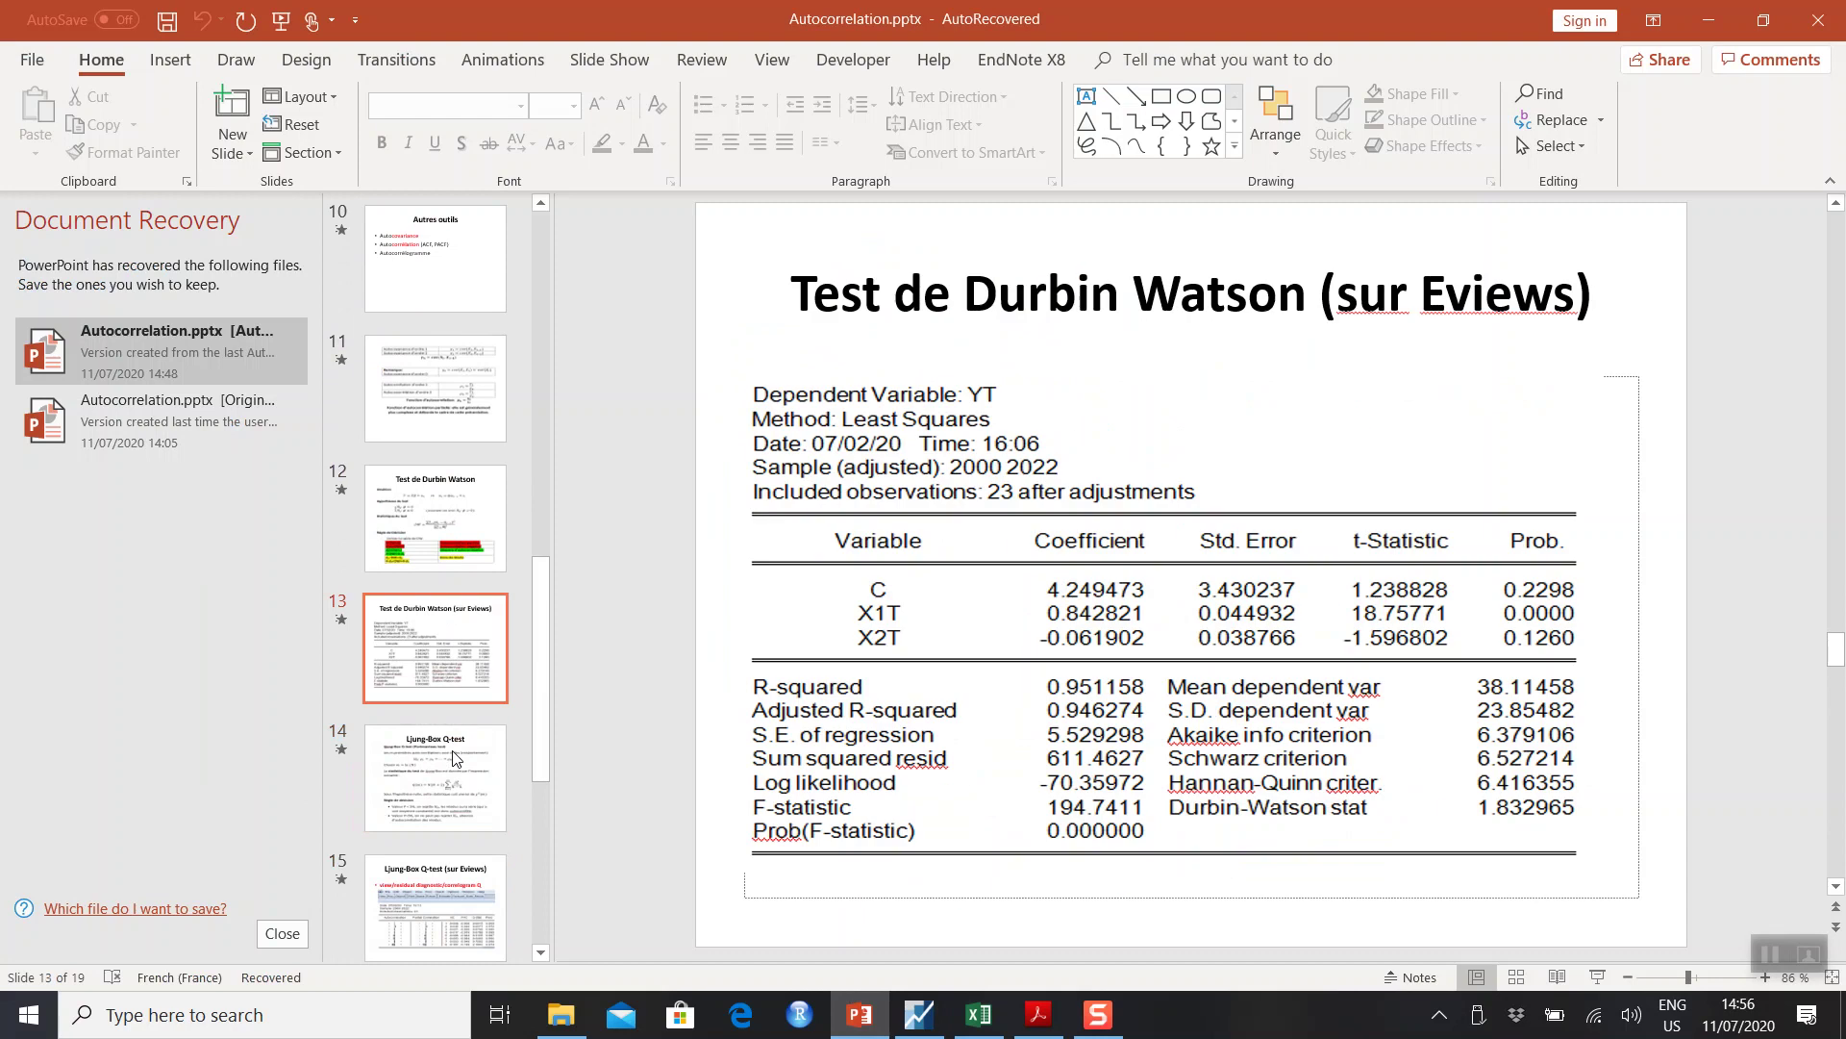
pyautogui.press('Down')
pyautogui.press('Down')
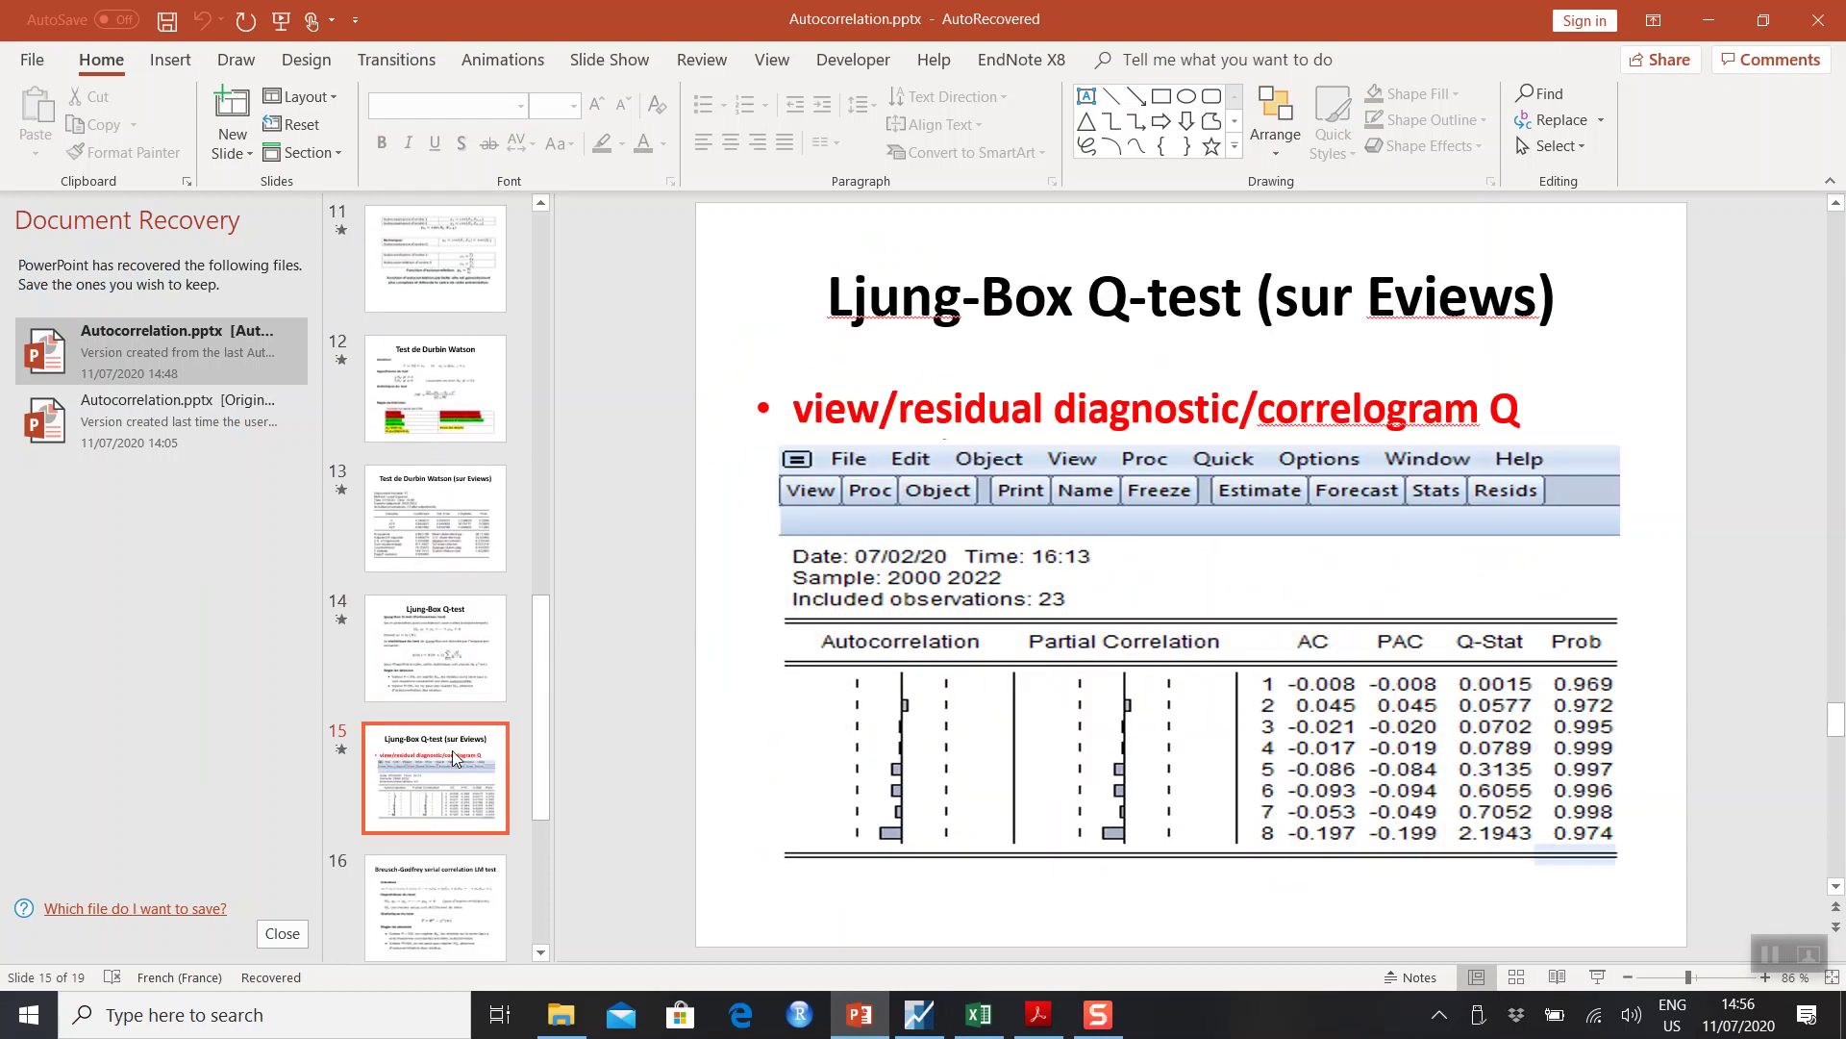
pyautogui.press('Down')
pyautogui.press('Up')
pyautogui.press('Down')
pyautogui.press('Up')
pyautogui.press('Up')
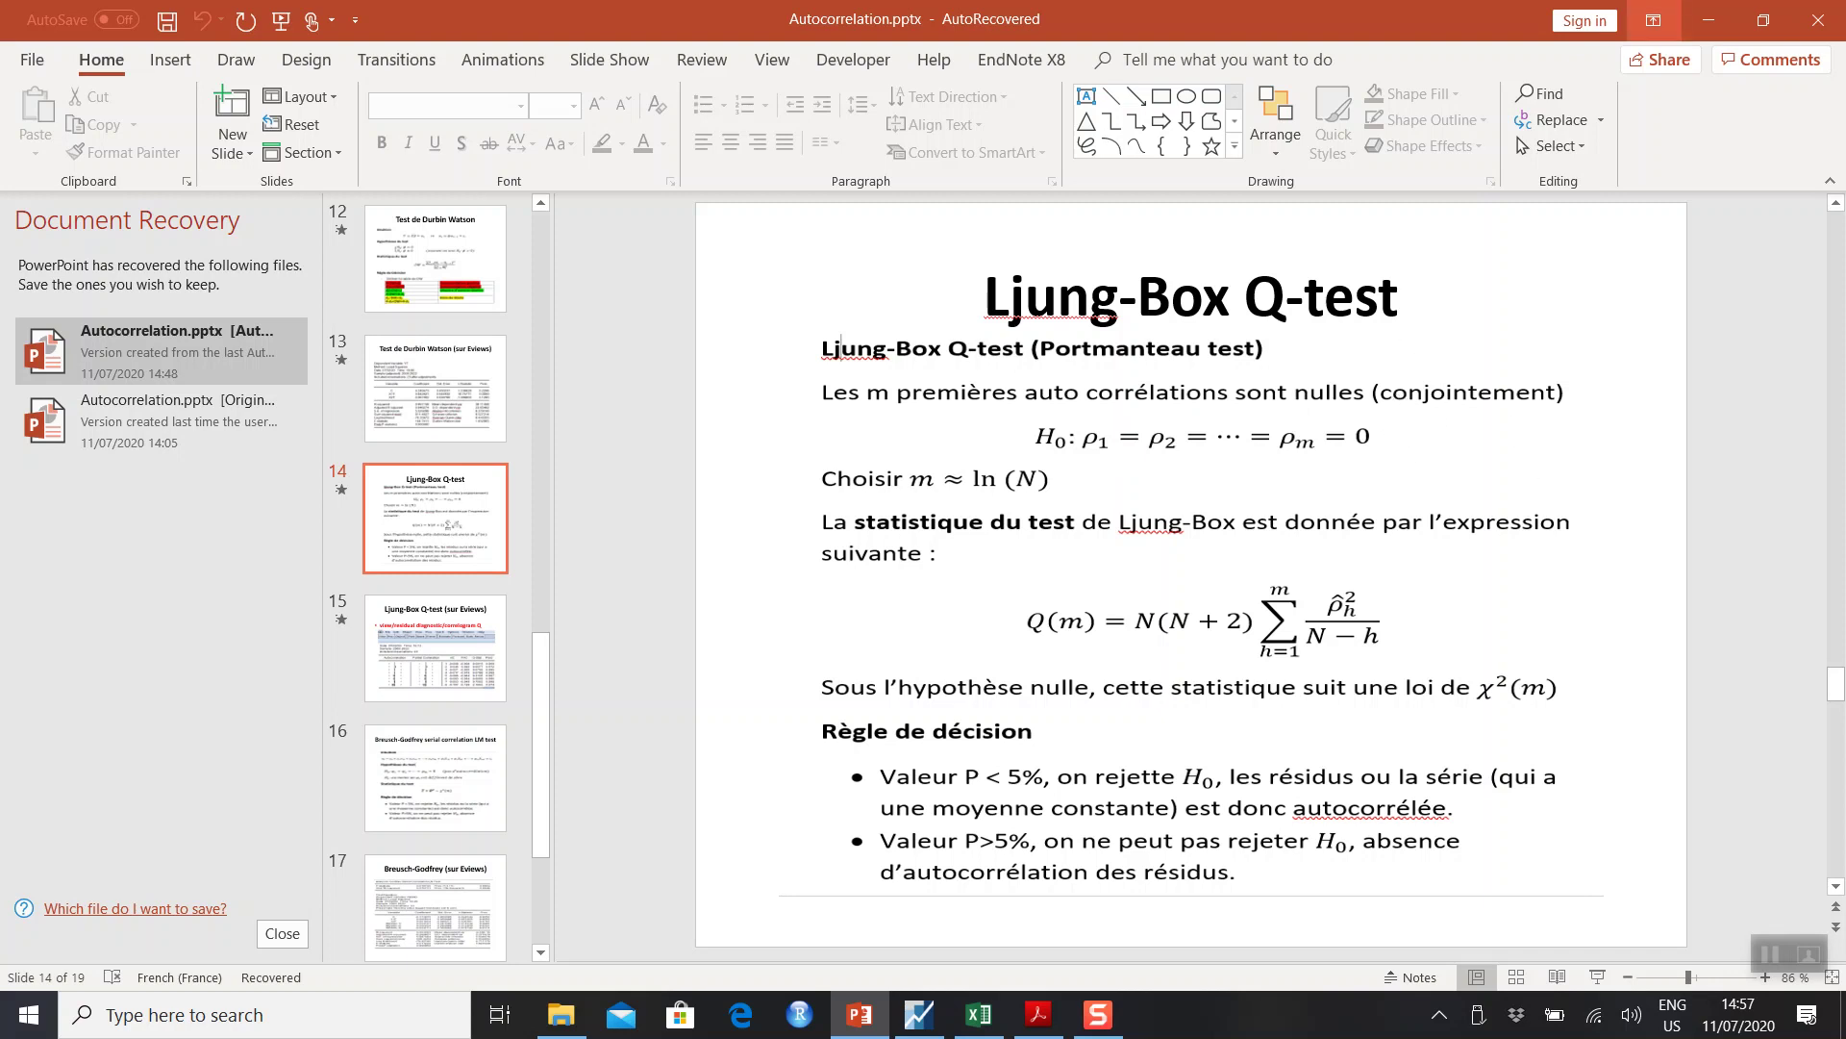
pyautogui.click(1709, 19)
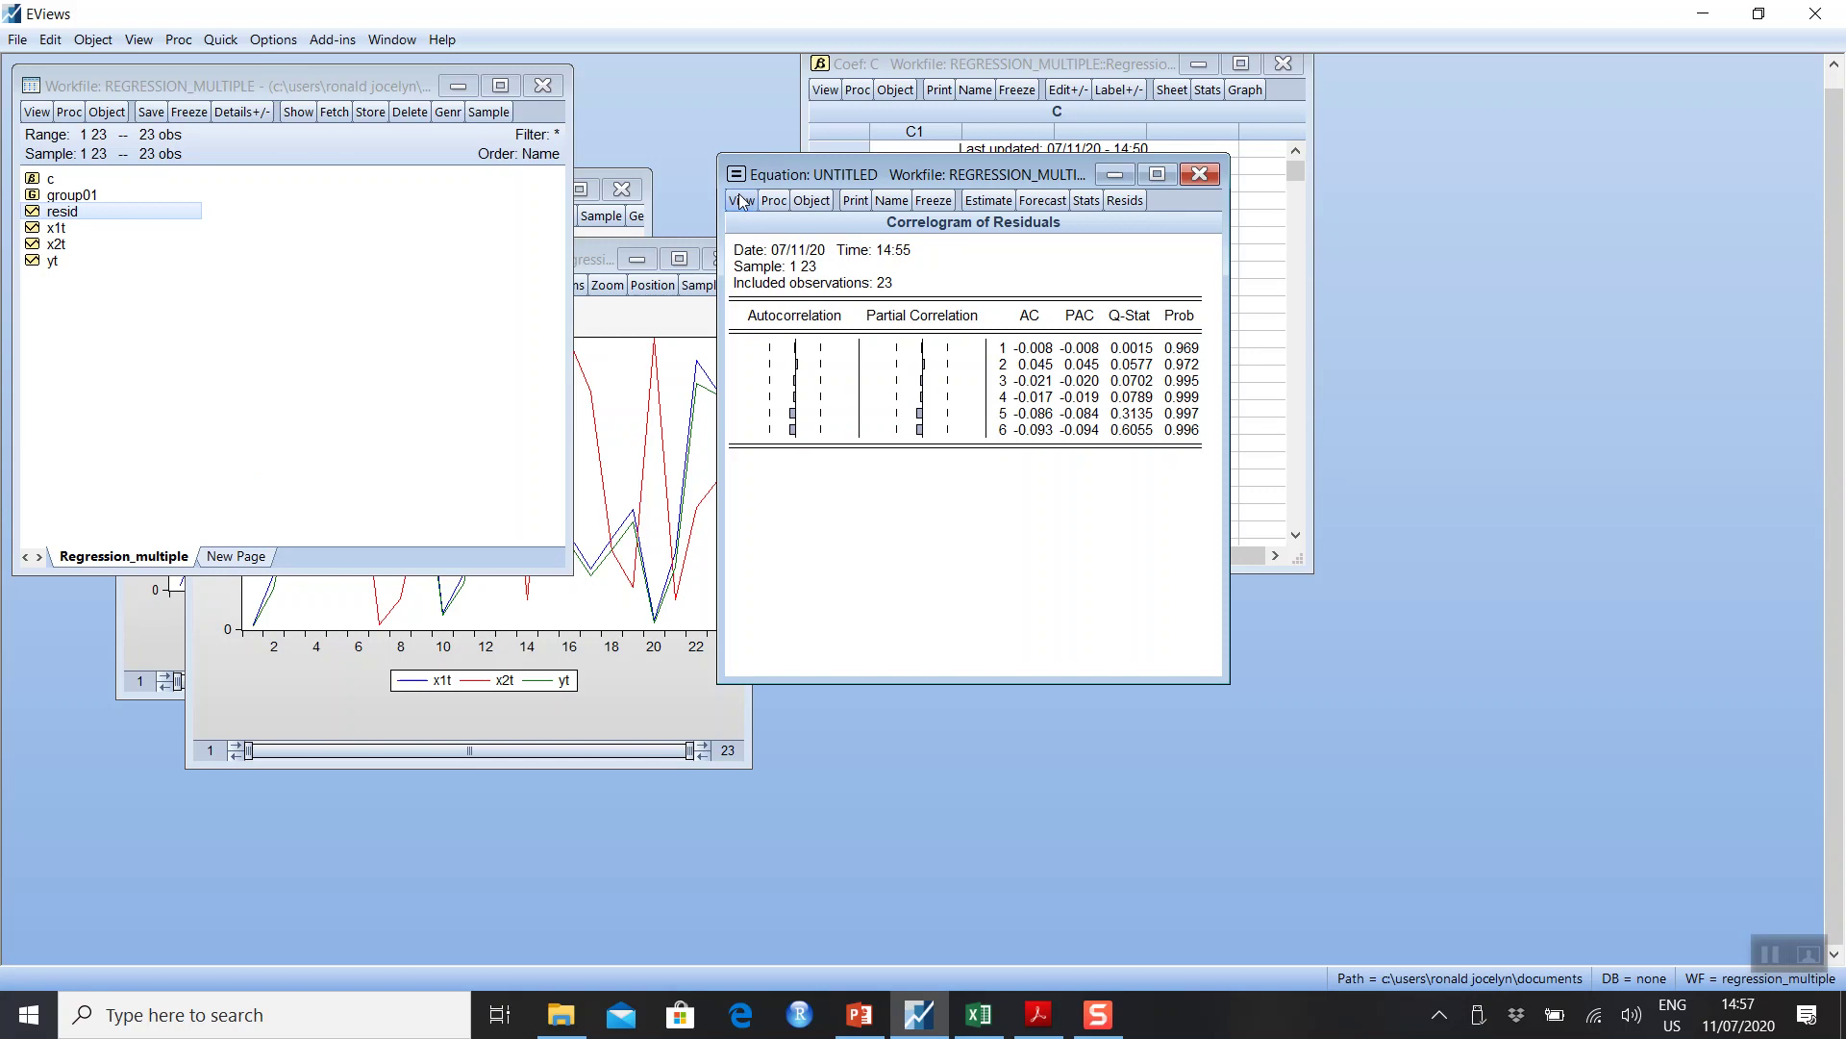
# - Re-estimate the yt equation with the same specification and run the Serial Correlation LM test with 3 lags
pyautogui.click(990, 201)
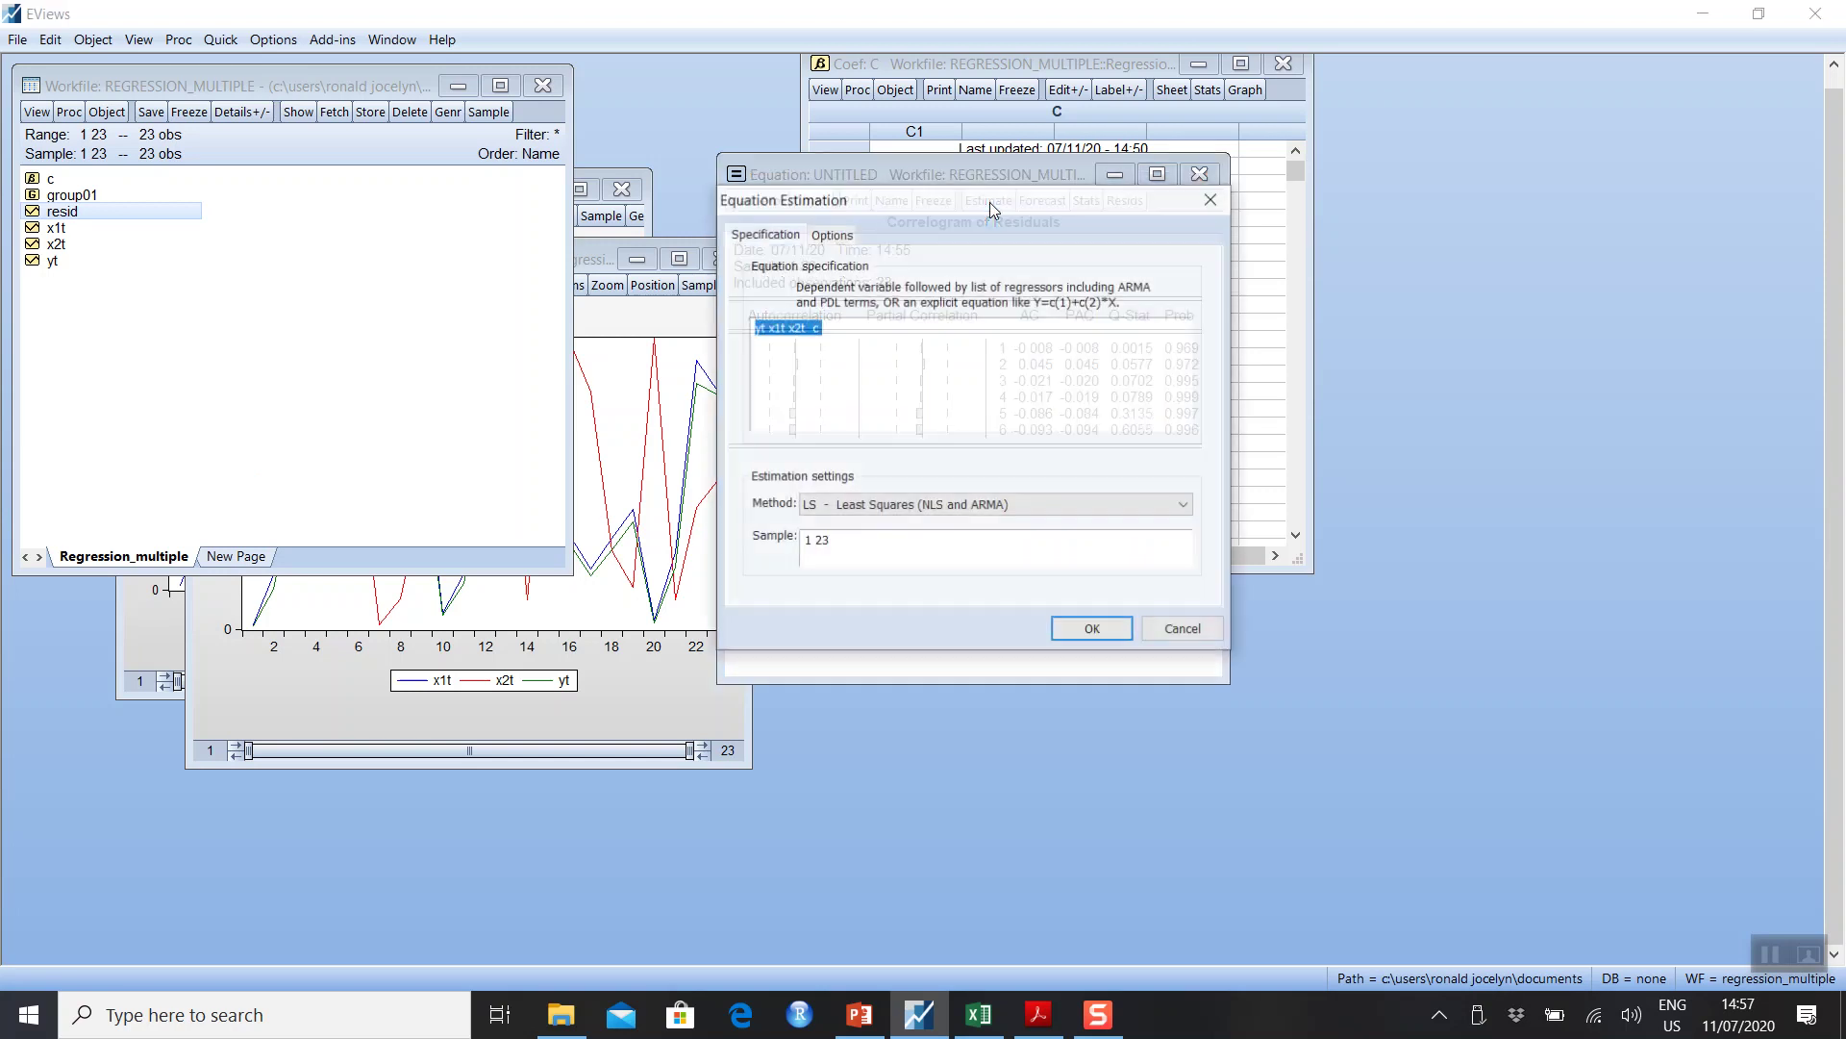
pyautogui.click(1095, 632)
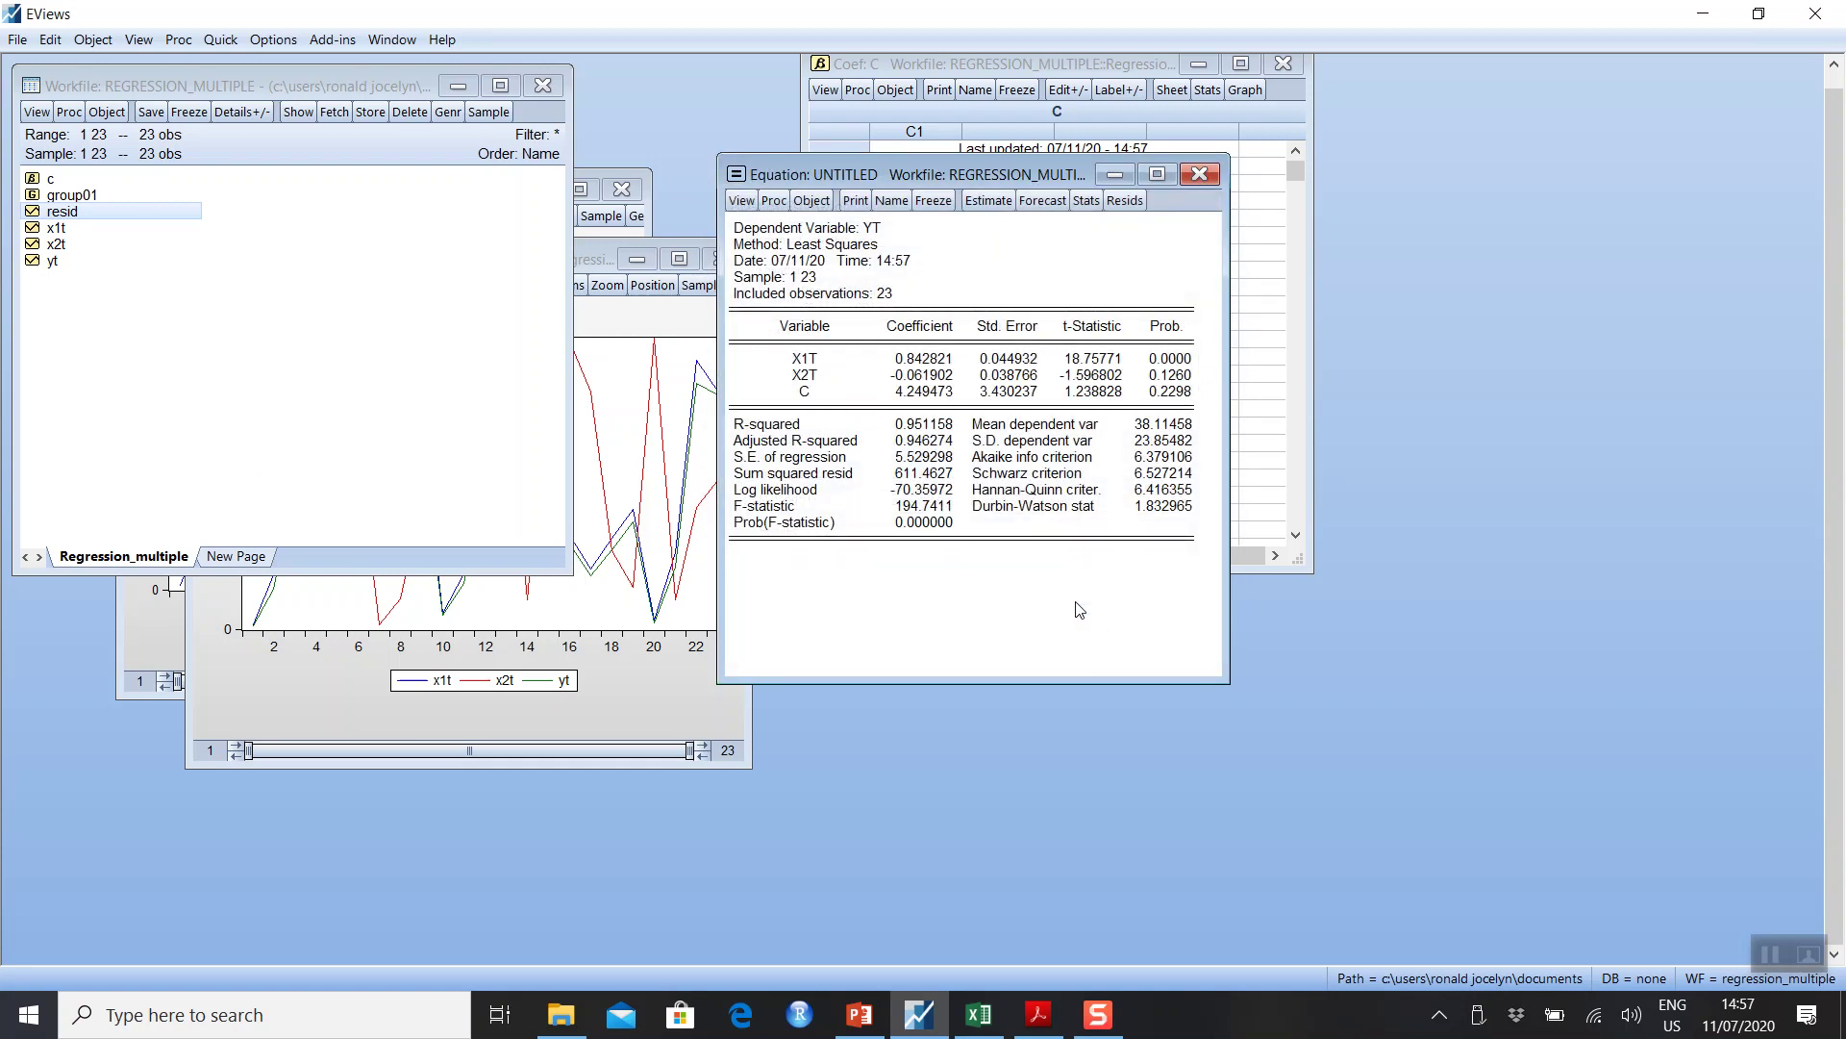
pyautogui.click(743, 201)
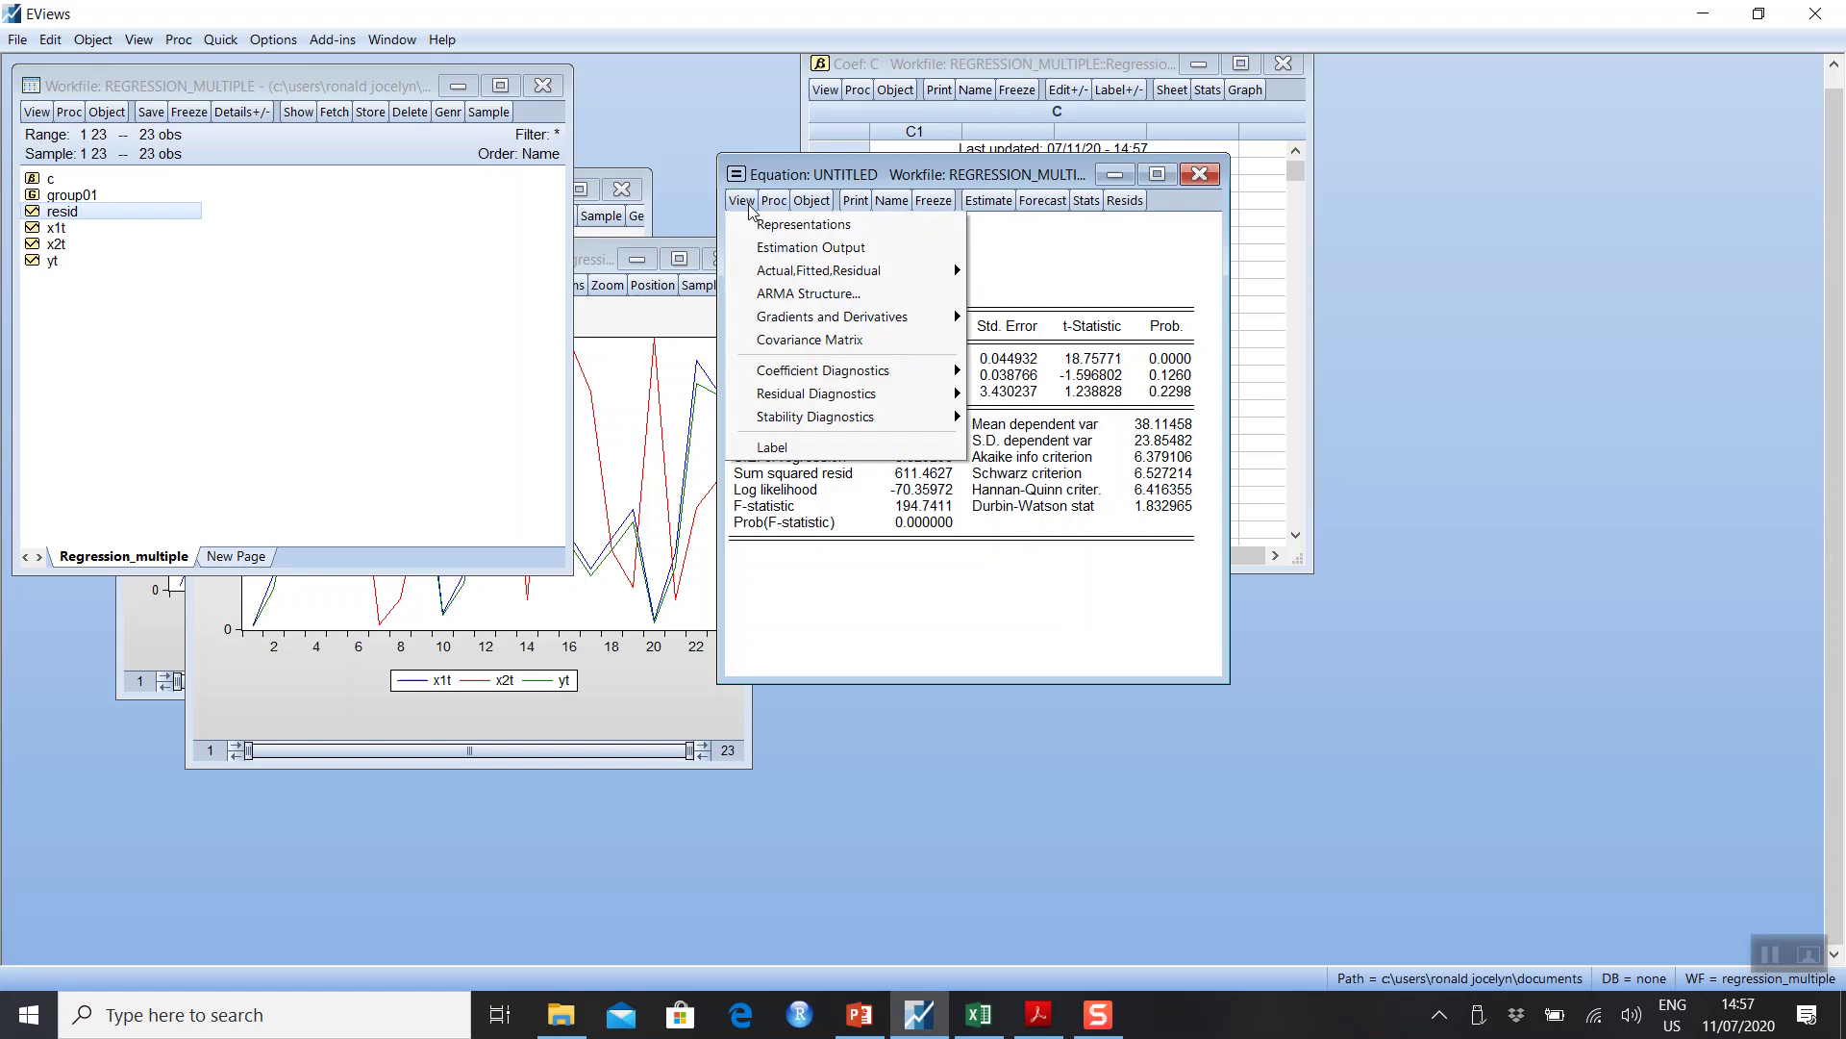
pyautogui.moveTo(806, 371)
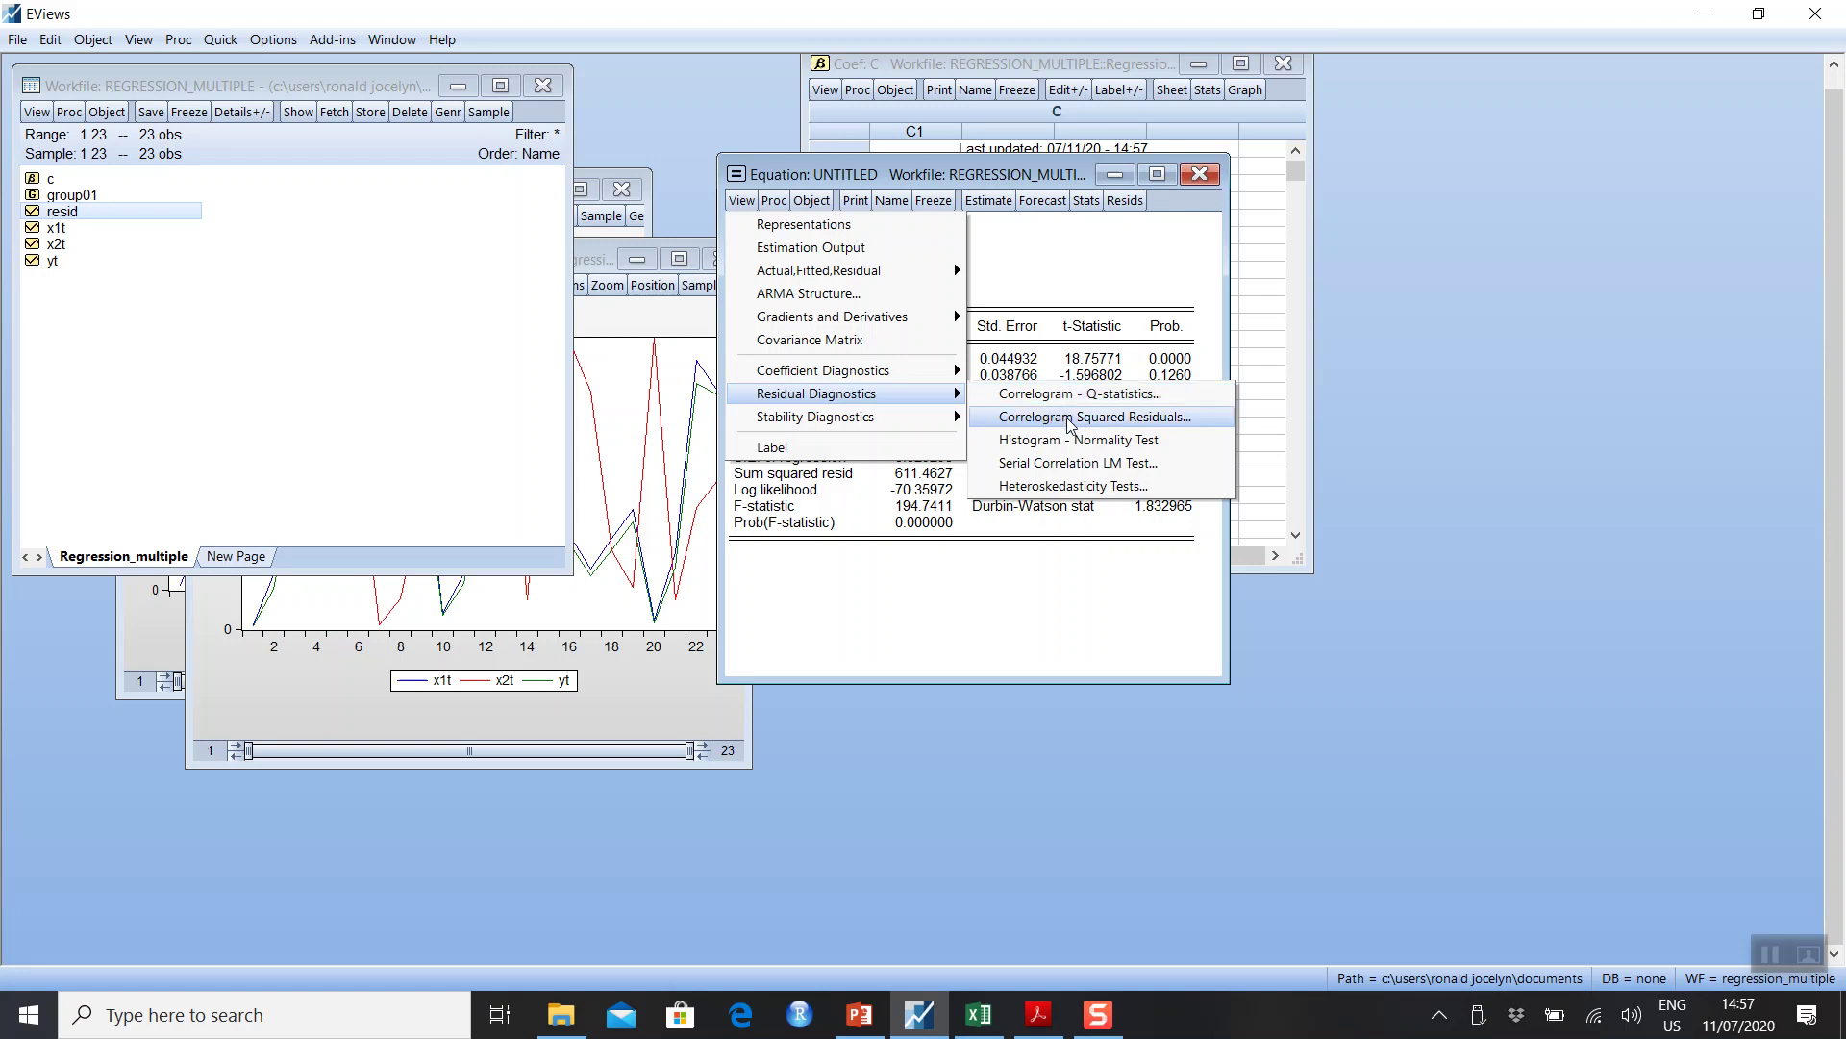
pyautogui.click(1075, 465)
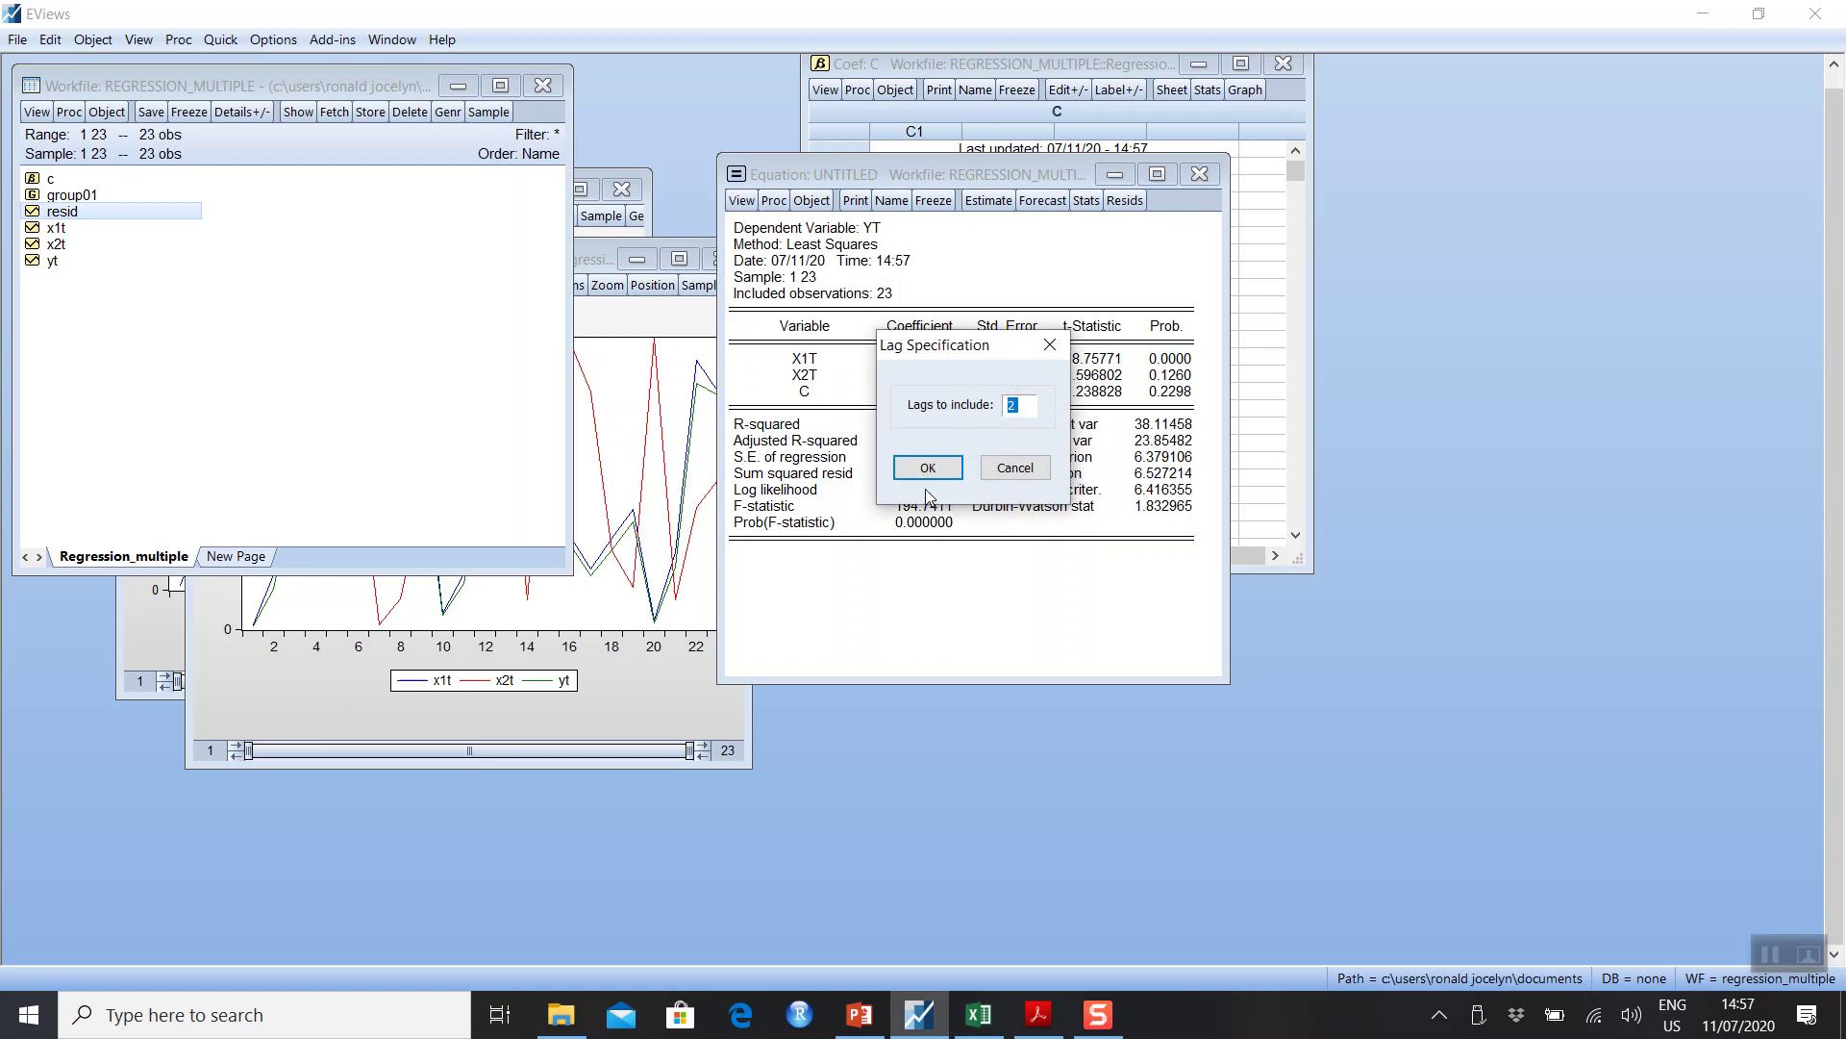
pyautogui.write('3')
pyautogui.click(925, 468)
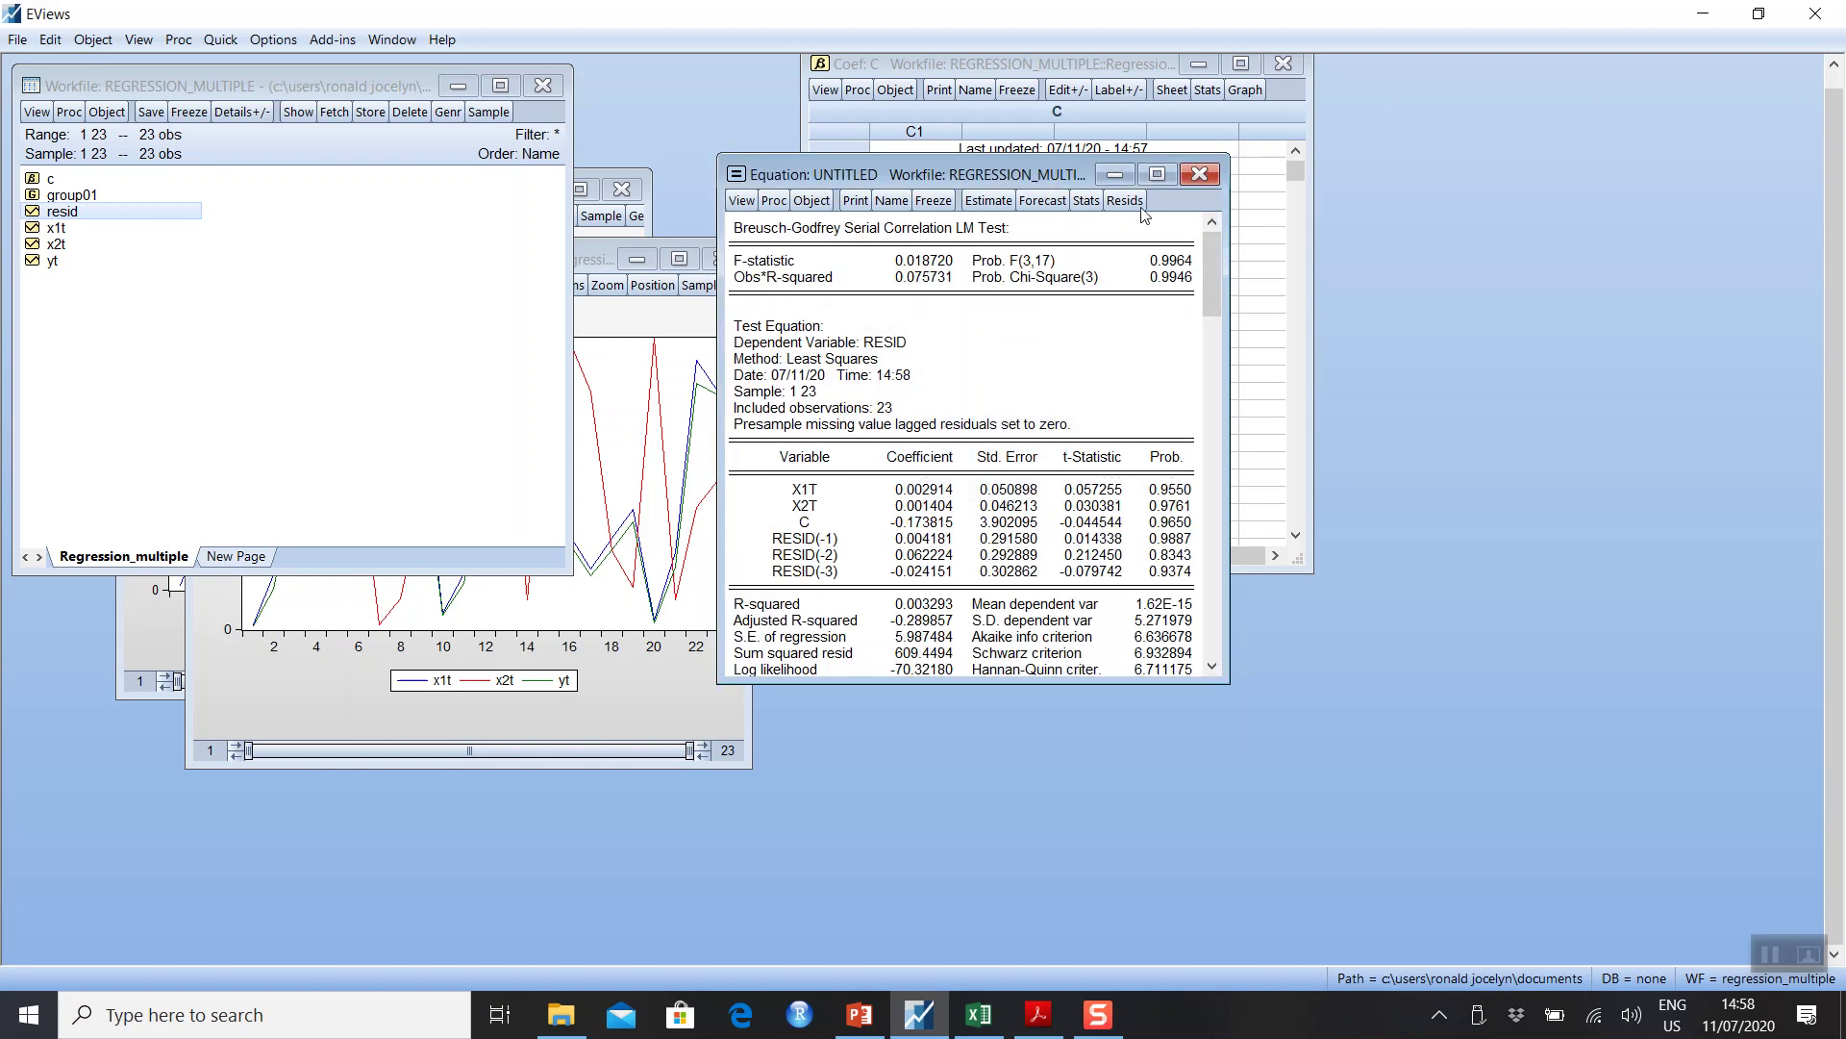
# - Check the LM test's Chi-Square probability in the widened output against the decision rule on PowerPoint's Breusch-Godfrey serial correlation LM test slide
pyautogui.moveTo(1228, 312); pyautogui.dragTo(1602, 339)
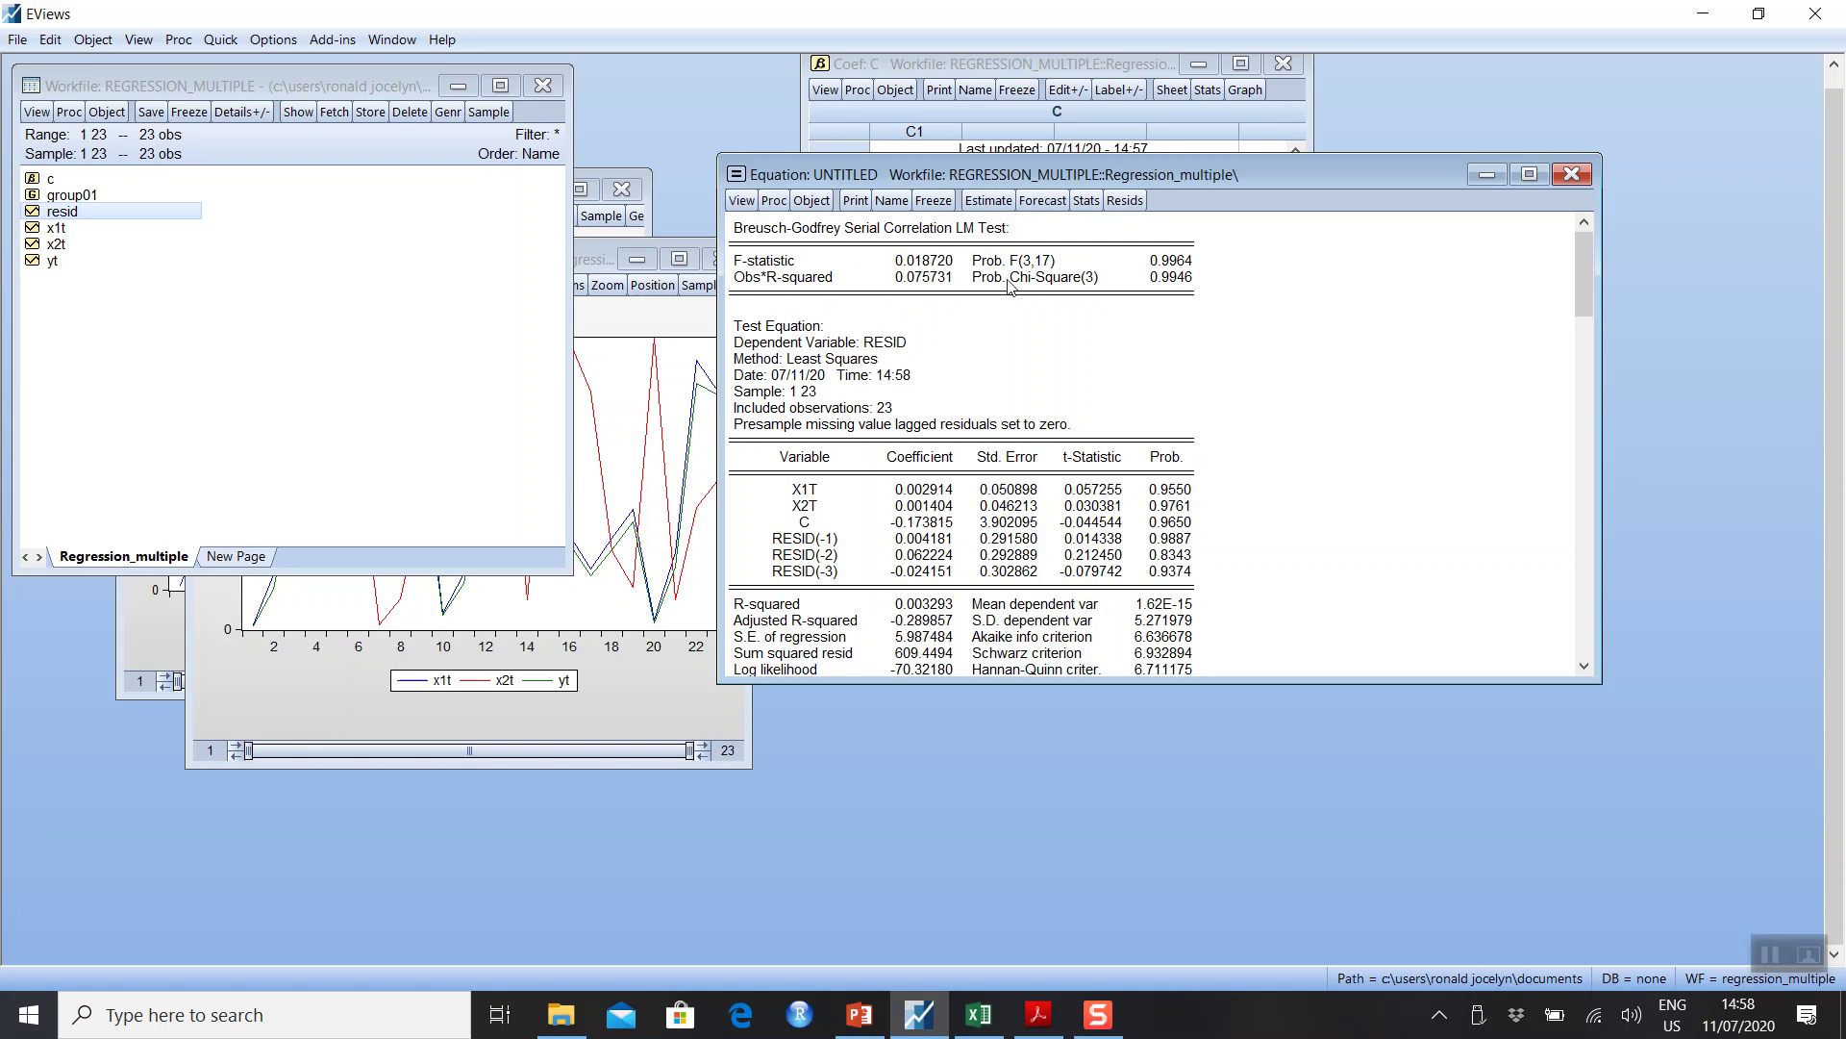
pyautogui.moveTo(1010, 285); pyautogui.dragTo(1204, 288)
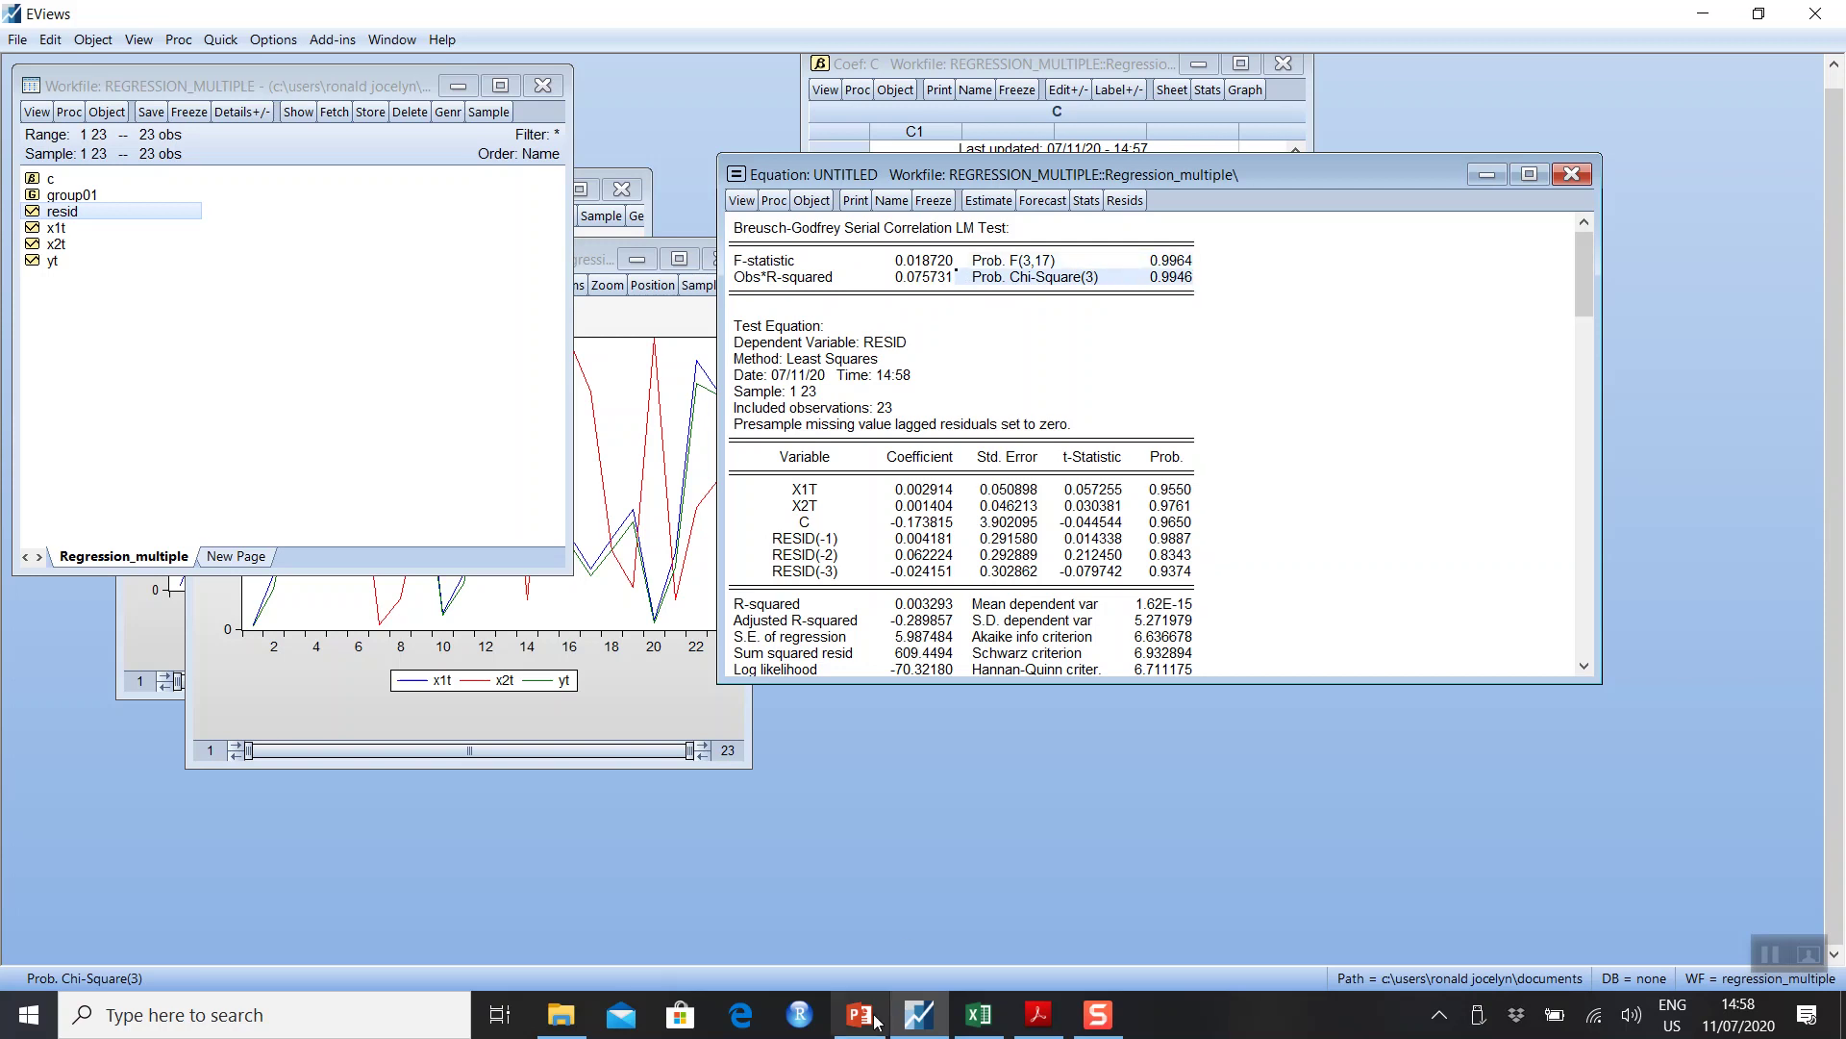
pyautogui.moveTo(871, 1019)
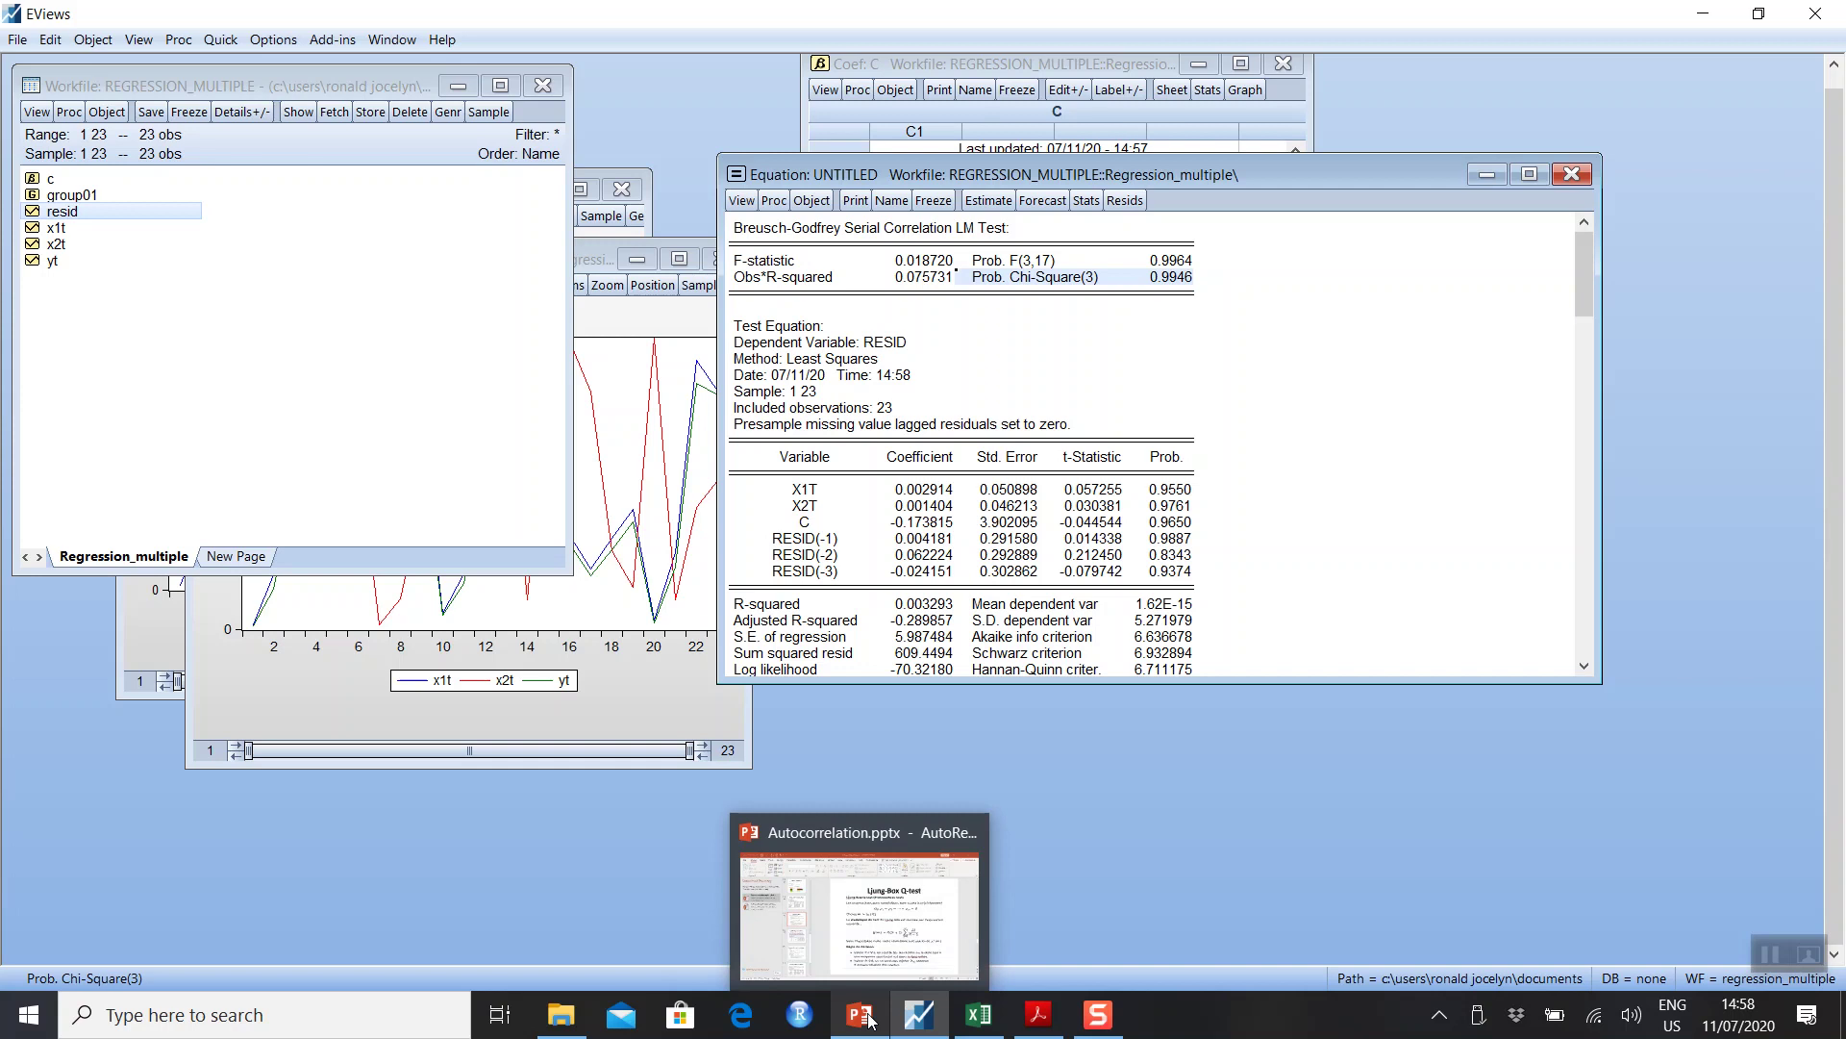
pyautogui.click(891, 928)
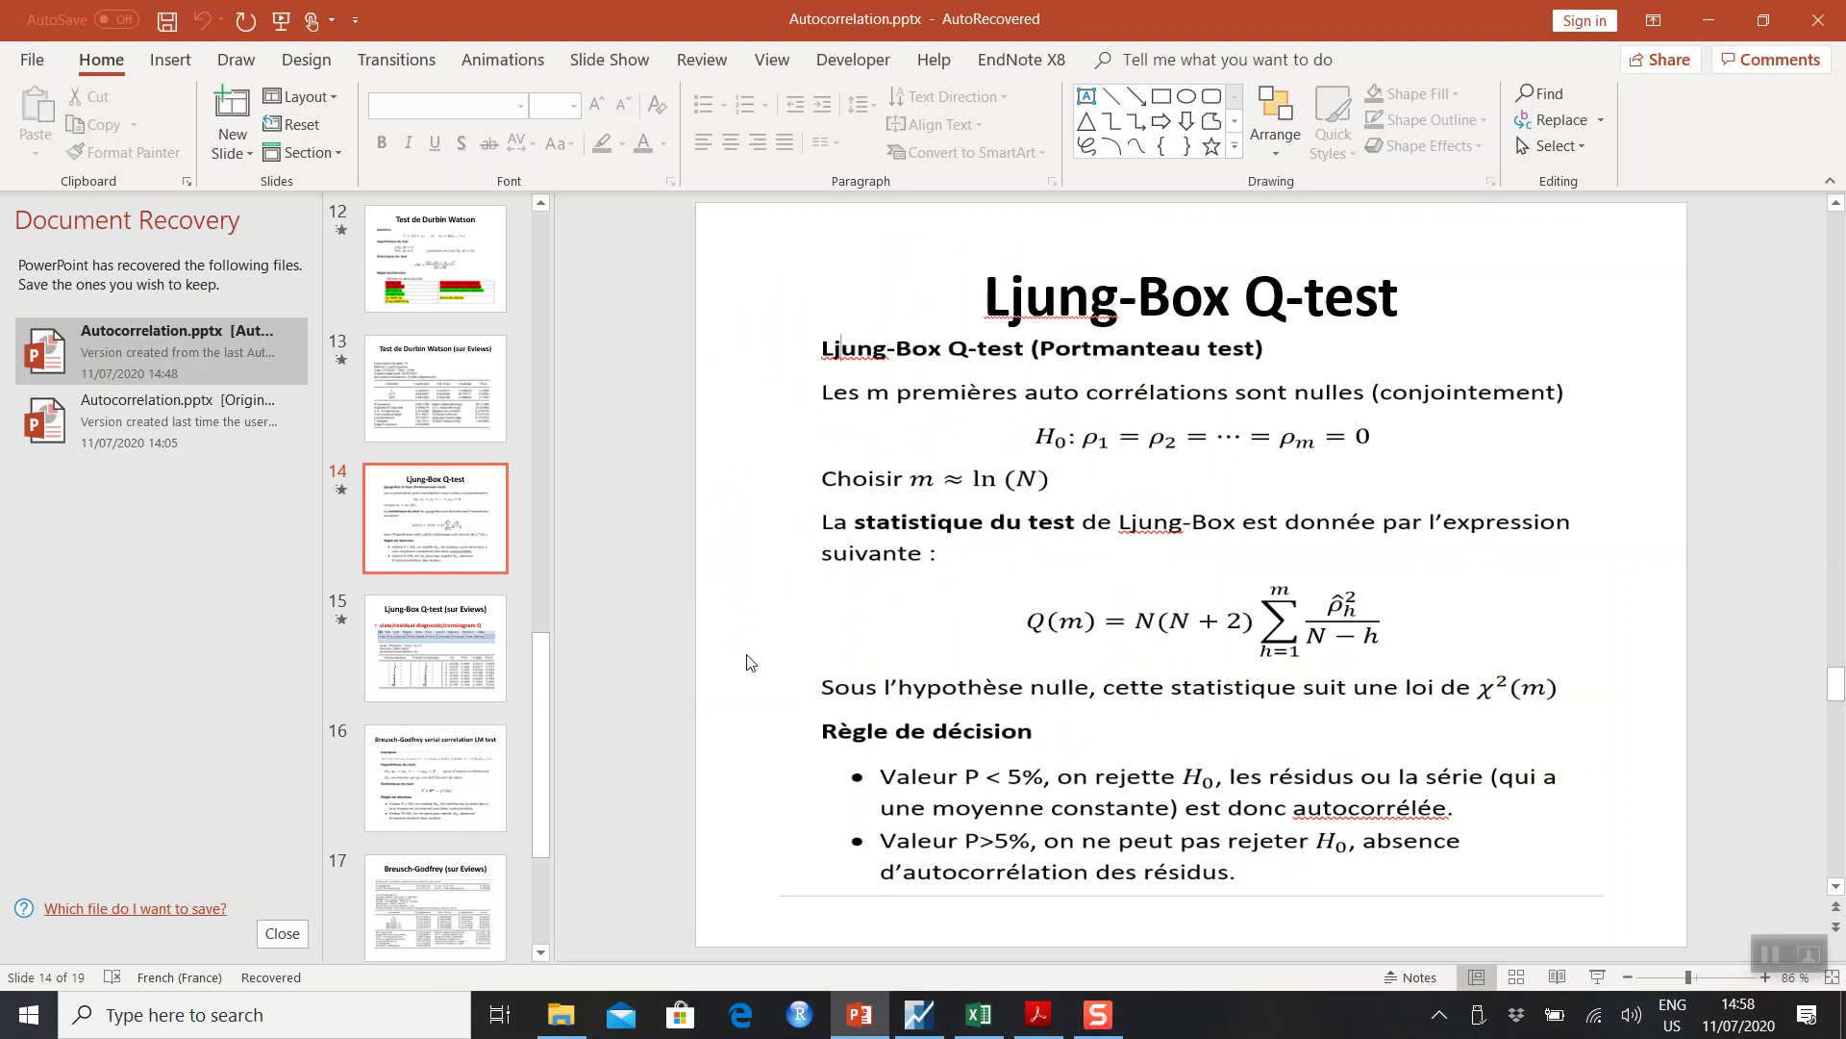
pyautogui.click(441, 758)
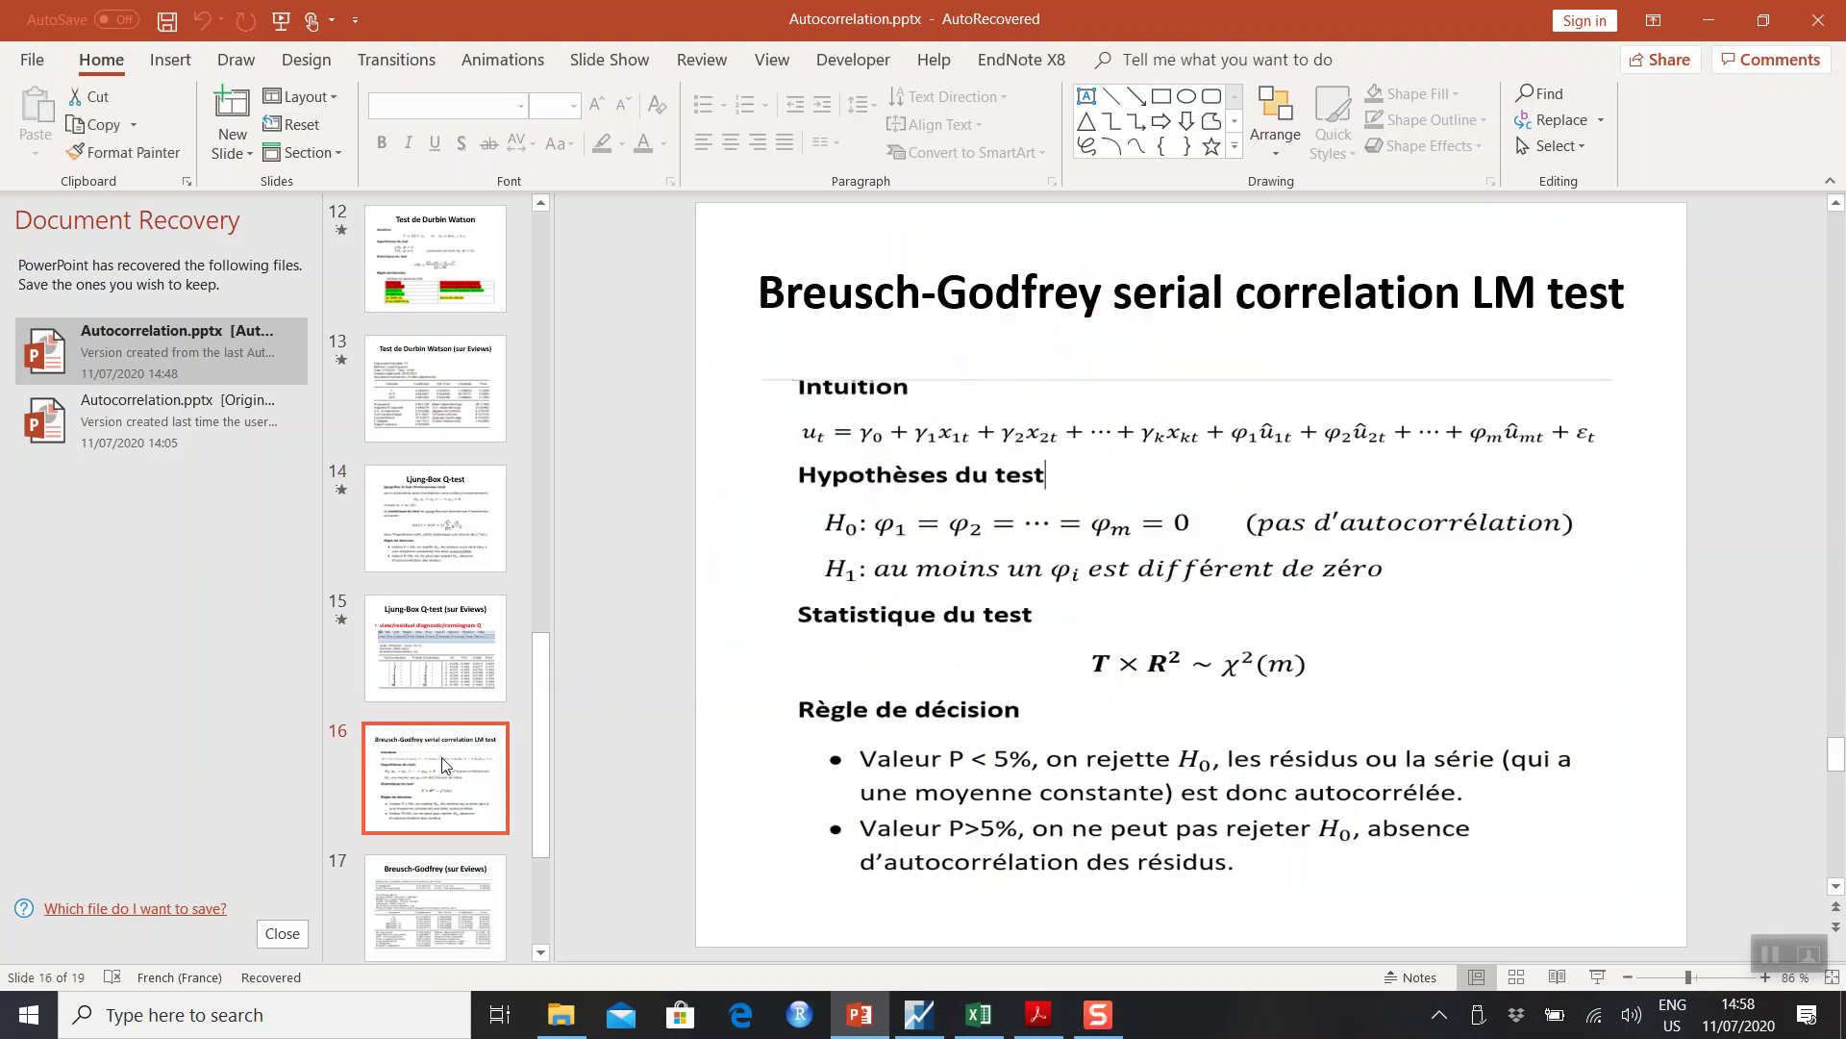